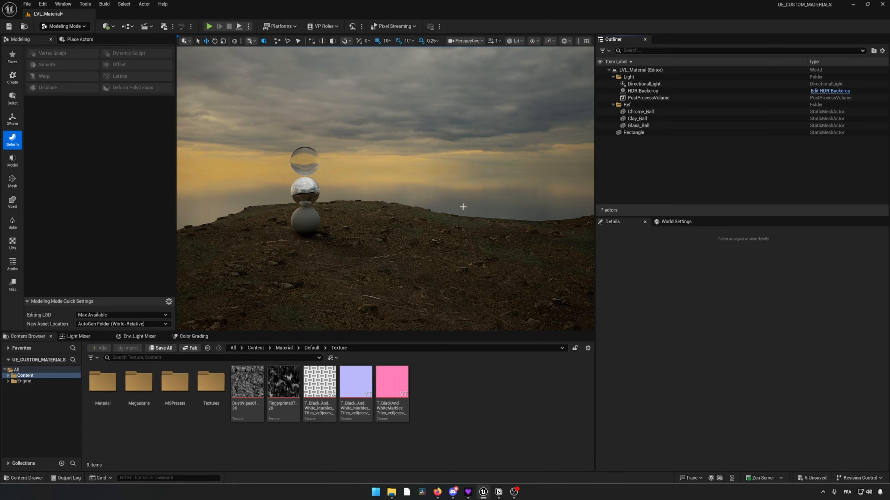
Step: Inspect the textured ground mesh and the three stacked reference balls in the level
right_click_drag(463, 207, 378, 235)
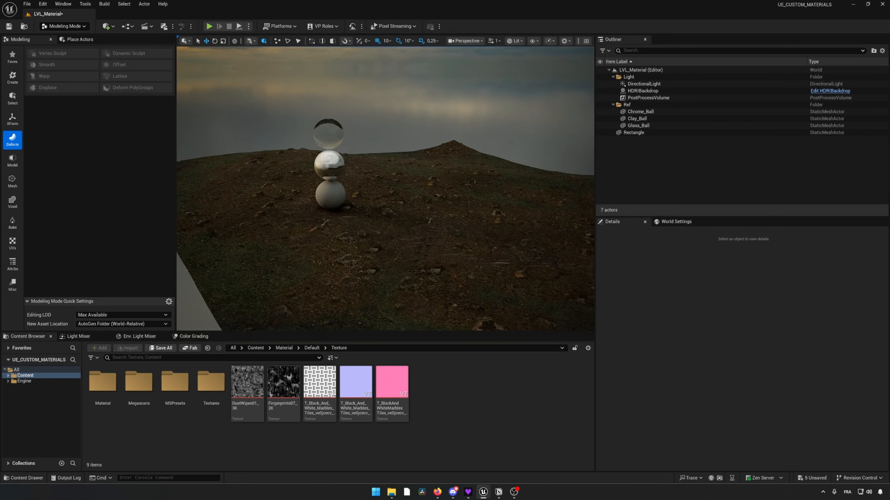
right_click_drag(483, 228, 511, 224)
left_click(367, 223)
right_click(369, 224)
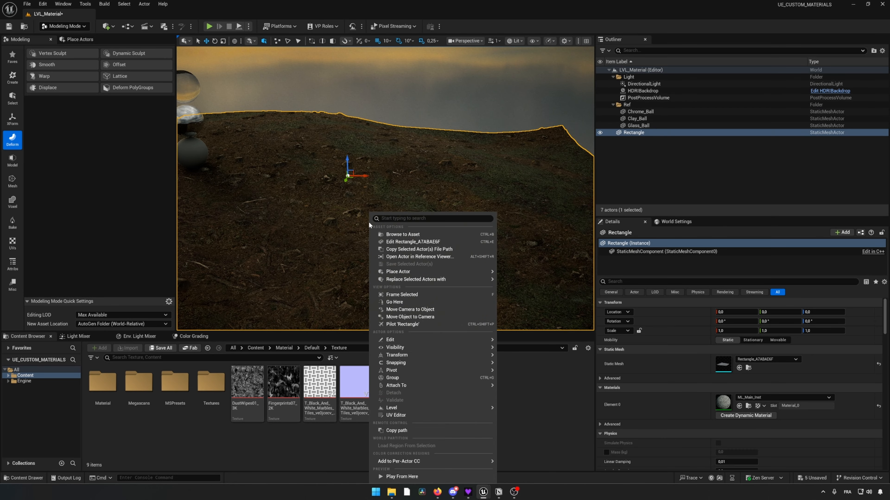
left_click(672, 157)
left_click(314, 213)
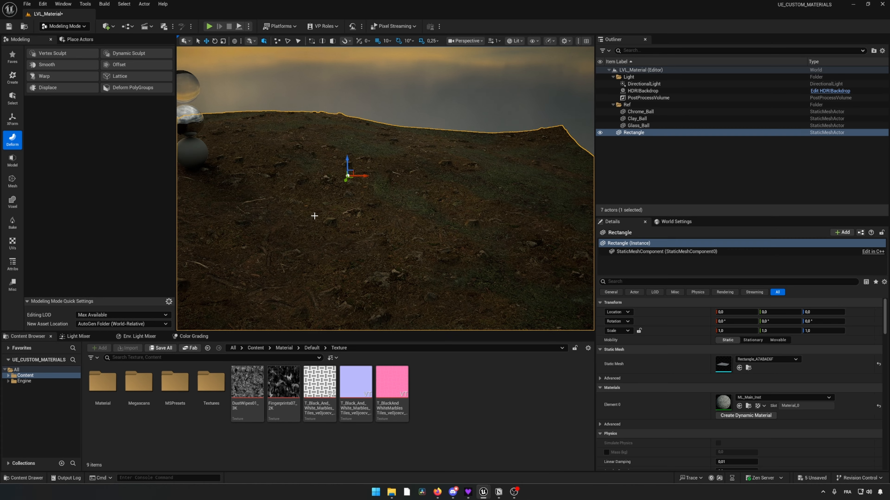
key("f")
left_click(291, 181)
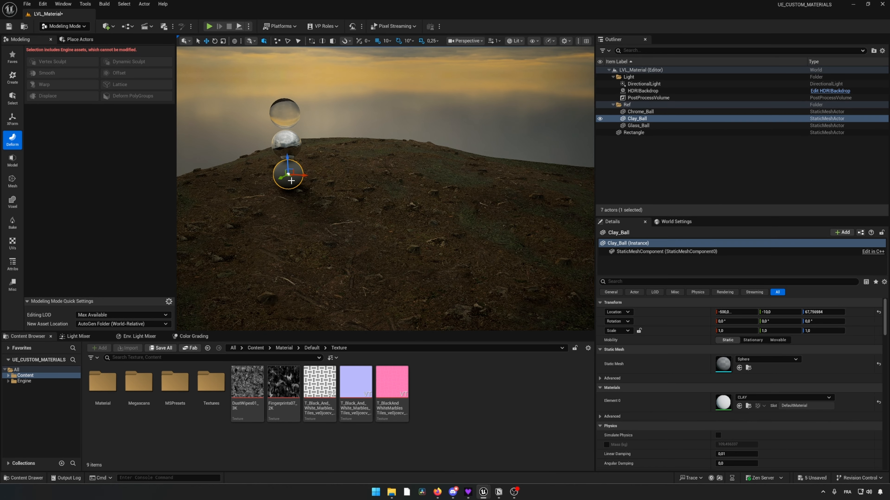
left_click(632, 195)
Step: Delete the Rectangle ground mesh from the level
right_click_drag(369, 205, 366, 206)
left_click(369, 211)
key("Delete")
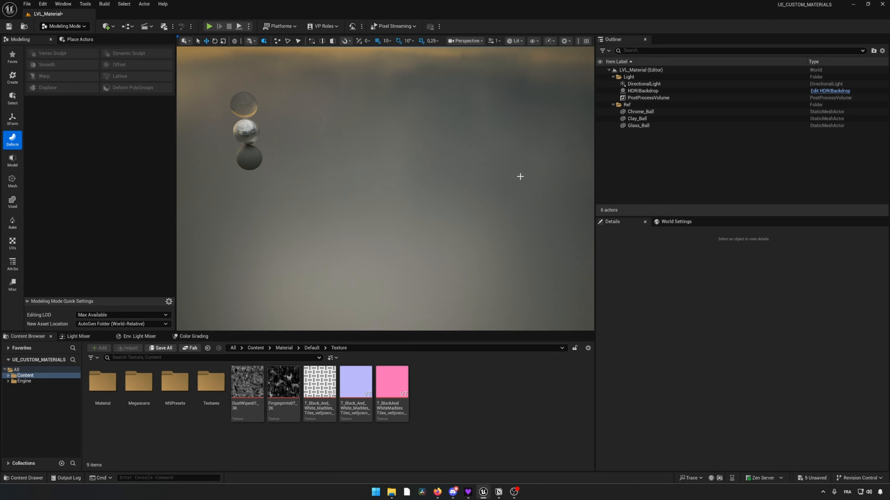
Step: Place the Rectangle_A7ABAE6F static mesh from the Material/_GENERATED/vaque folder into the level at location 0, 0, 0
left_click(21, 376)
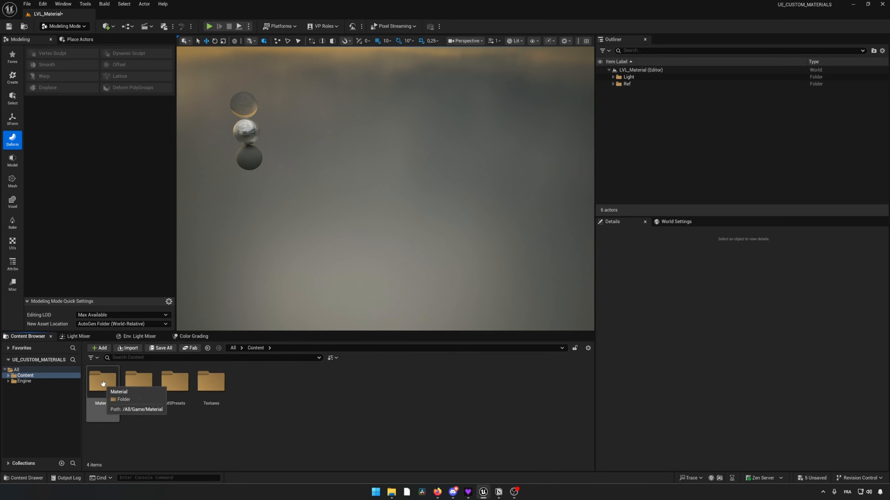
left_click(34, 381)
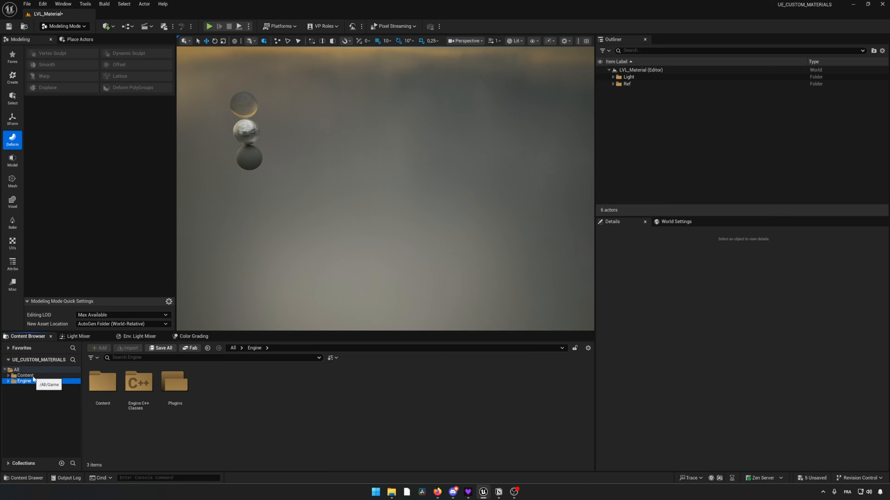
left_click(33, 377)
left_click(112, 395)
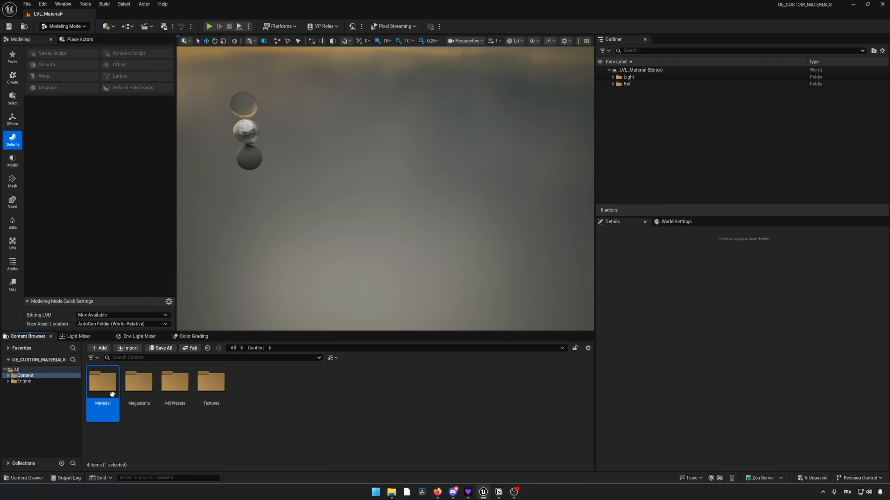
double_click(112, 394)
double_click(112, 395)
double_click(112, 396)
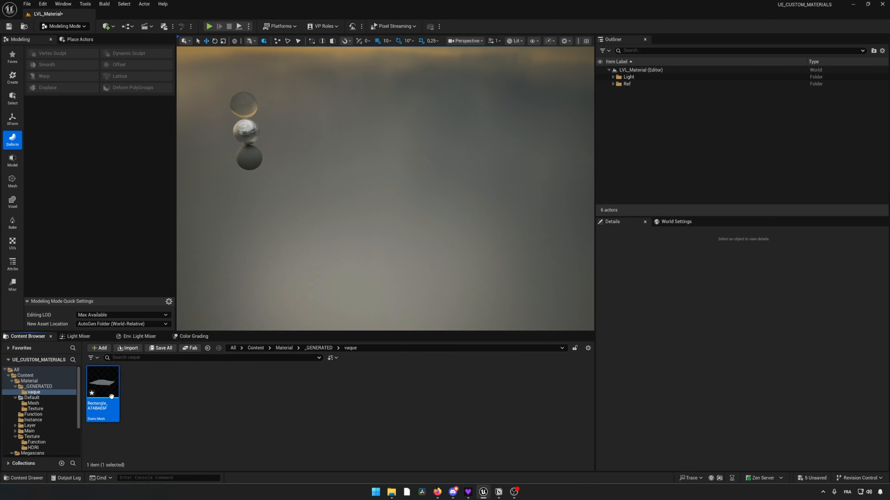
left_click_drag(111, 396, 317, 199)
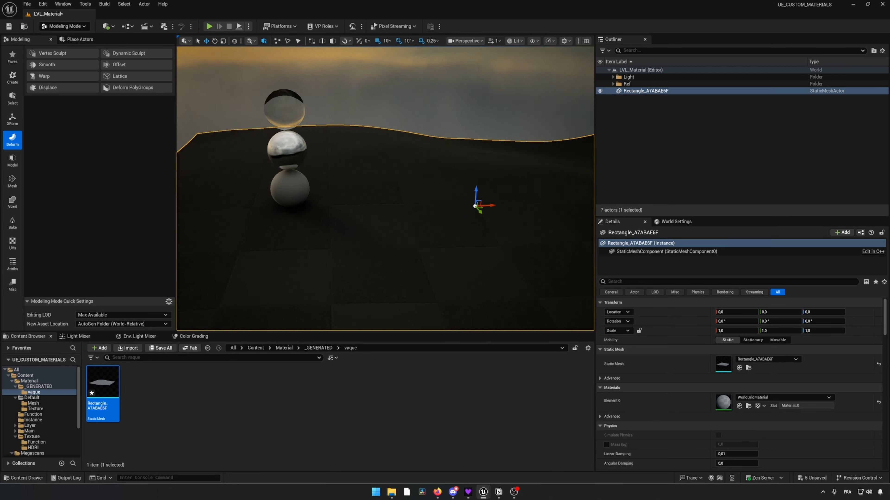
right_click_drag(385, 188, 448, 211)
left_click(245, 403)
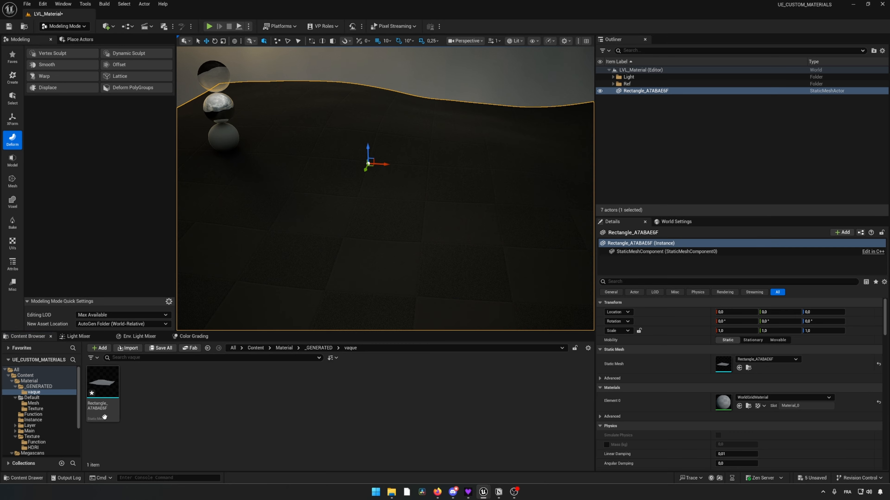
Step: Browse to the Layer folder inside the project's Material folder
left_click(12, 385)
left_click(12, 381)
left_click(22, 388)
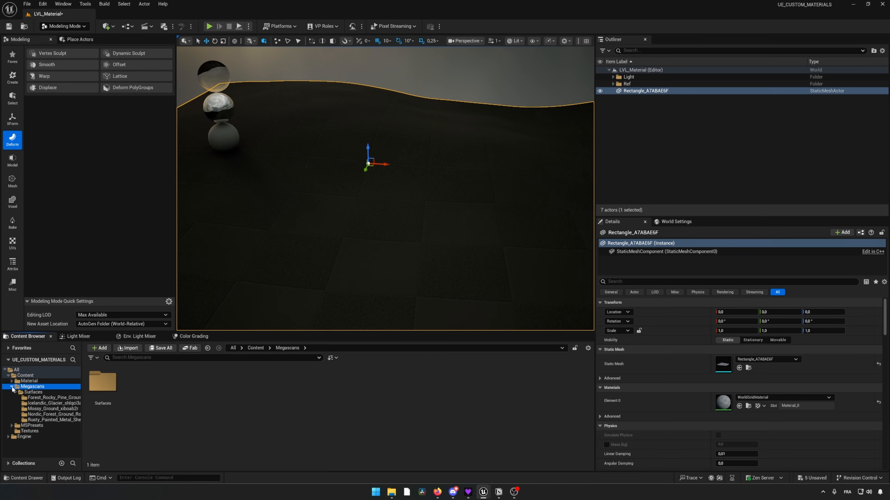
left_click(12, 386)
left_click(23, 381)
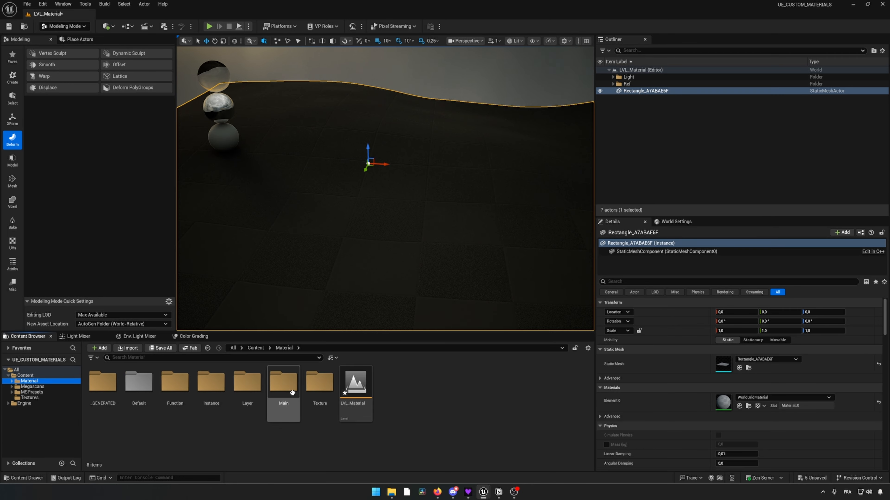
left_click(244, 390)
double_click(244, 390)
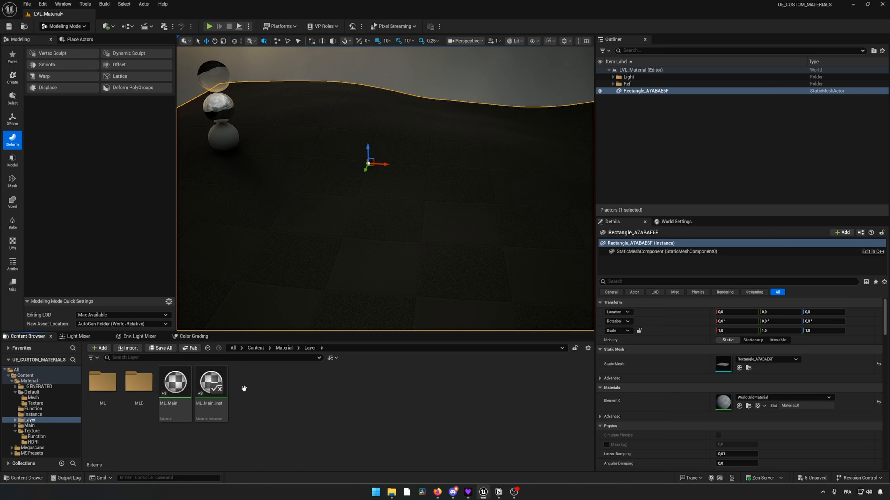
Step: Delete the existing ML_Main_Inst material instance from the Layer folder
left_click(209, 389)
right_click(210, 389)
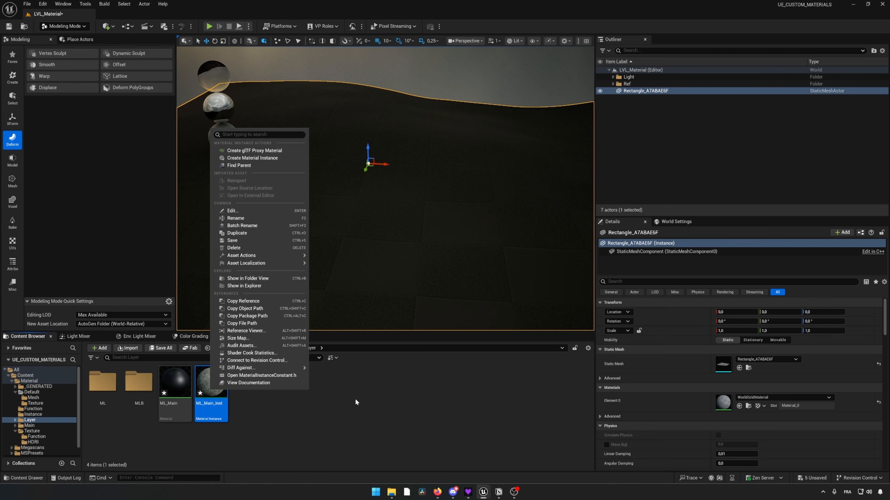
key("Escape")
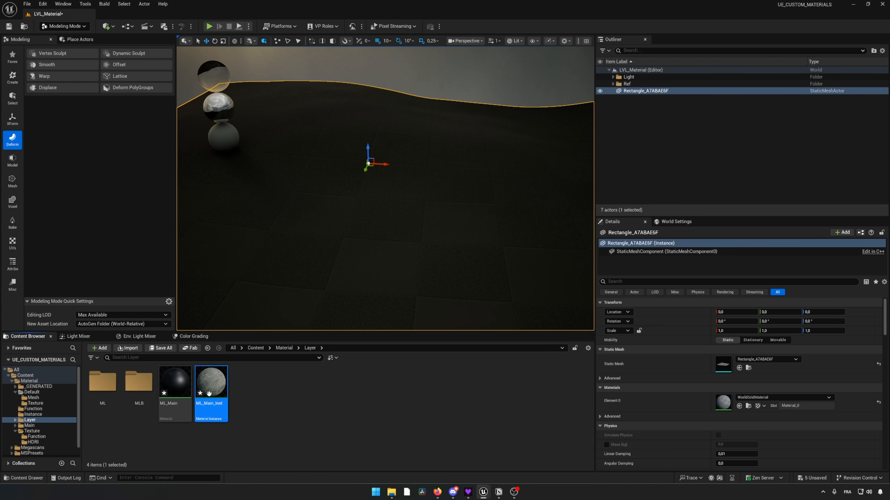
right_click(210, 394)
left_click(220, 395)
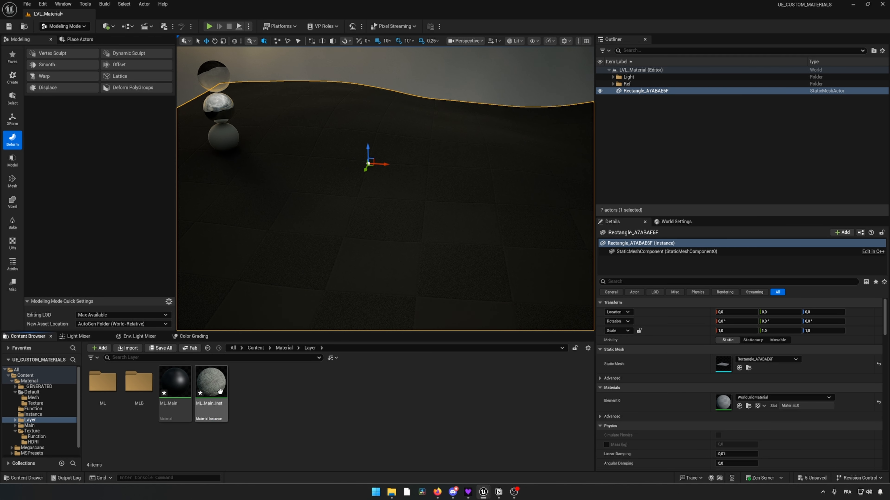
key("Delete")
left_click(439, 357)
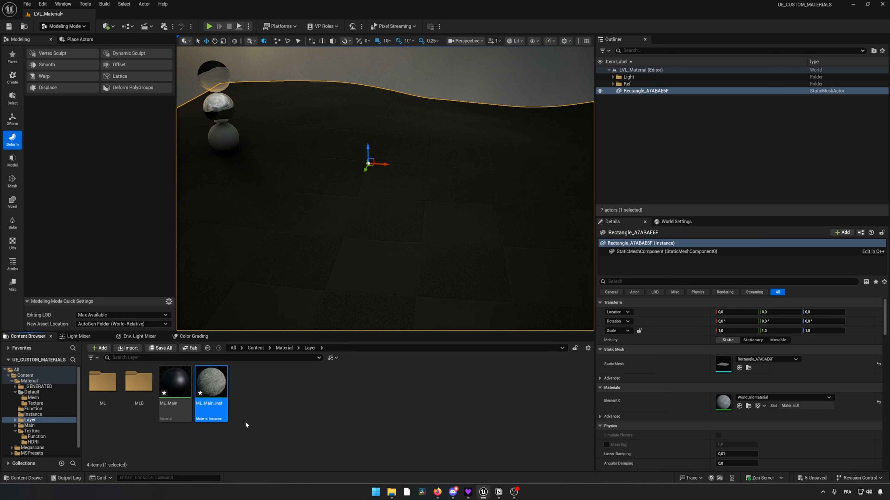
Step: Create a material instance of ML_Main and keep the name ML_Main_Inst
left_click(174, 389)
right_click(175, 389)
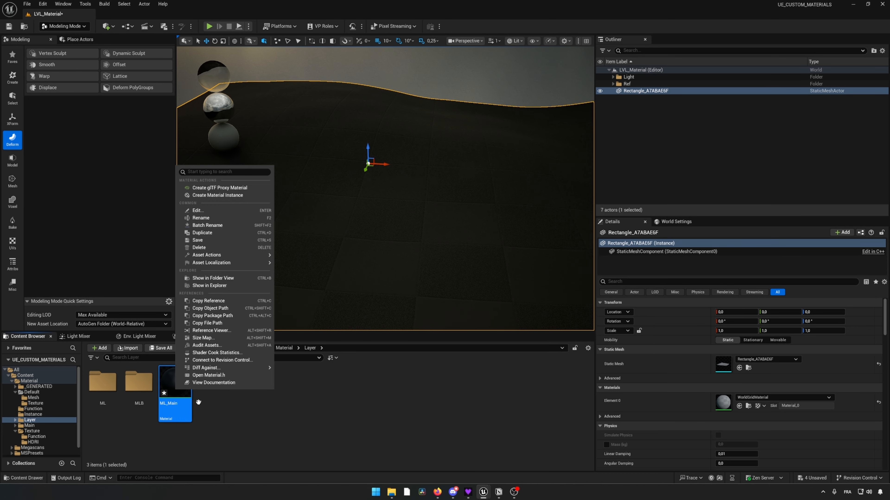
left_click(214, 188)
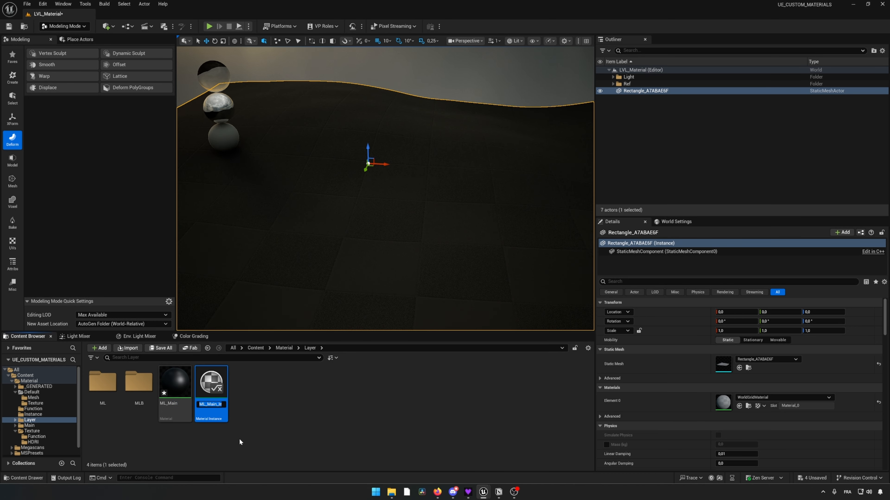
key("Return")
Step: Remove Layer 3 from the material layers of ML_Main_Inst and close its editor
double_click(212, 403)
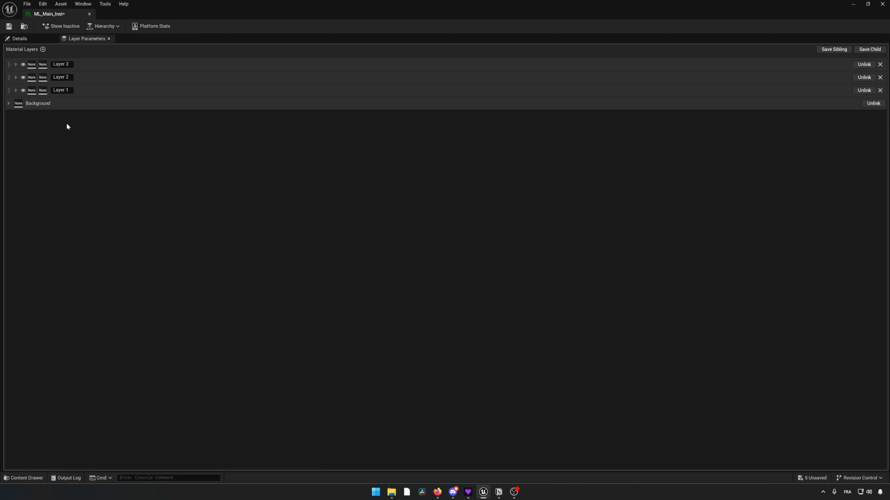
left_click(10, 103)
left_click(8, 103)
left_click(880, 65)
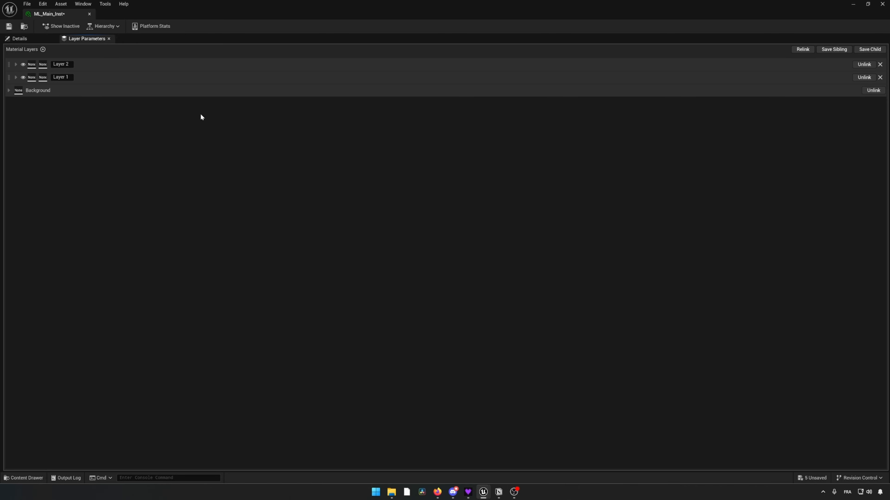
left_click_drag(273, 8, 392, 164)
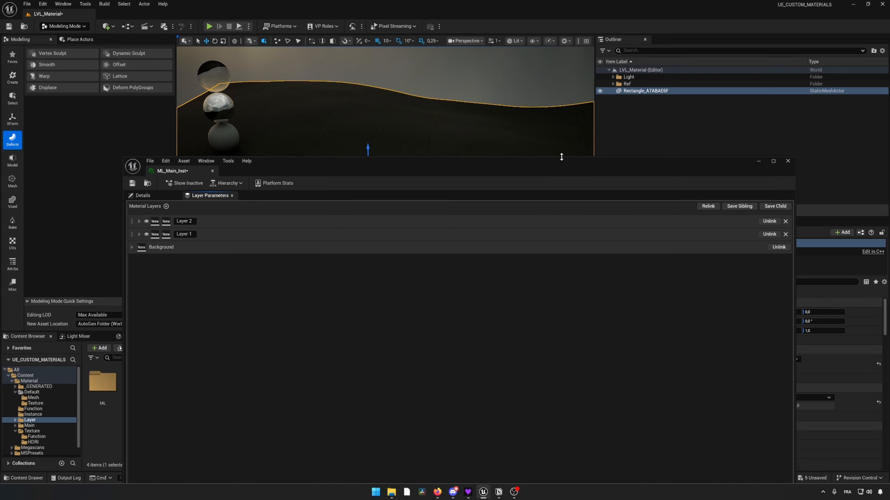
left_click(788, 161)
Step: Examine the Megascans surface folders for the forest rocky pine, Nordic forest roots and mossy ground textures, widening the folder tree to read their names
double_click(13, 383)
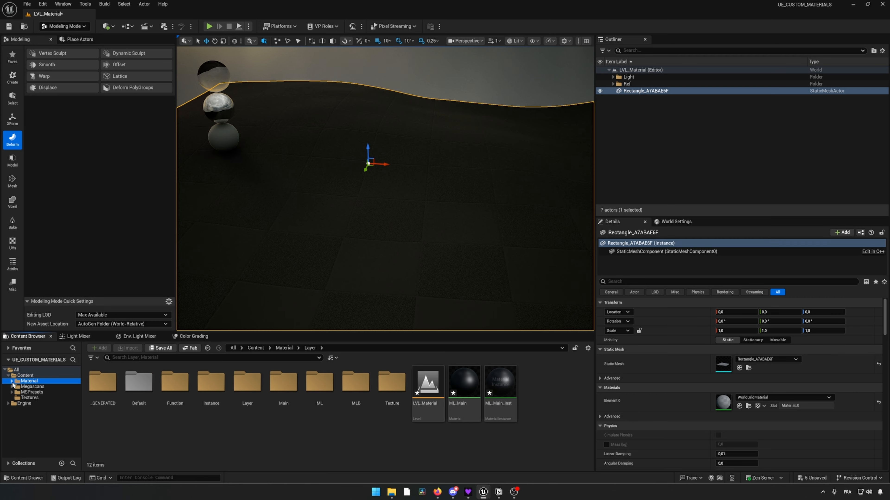
left_click(32, 386)
double_click(103, 392)
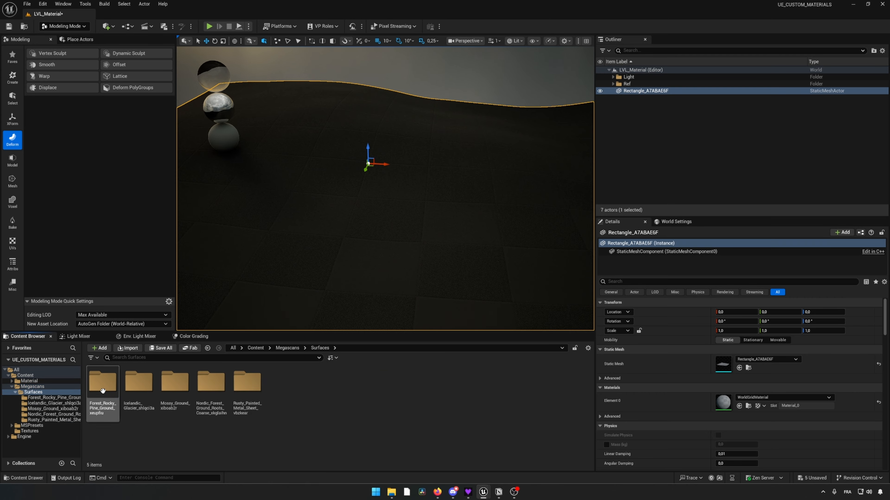
double_click(102, 384)
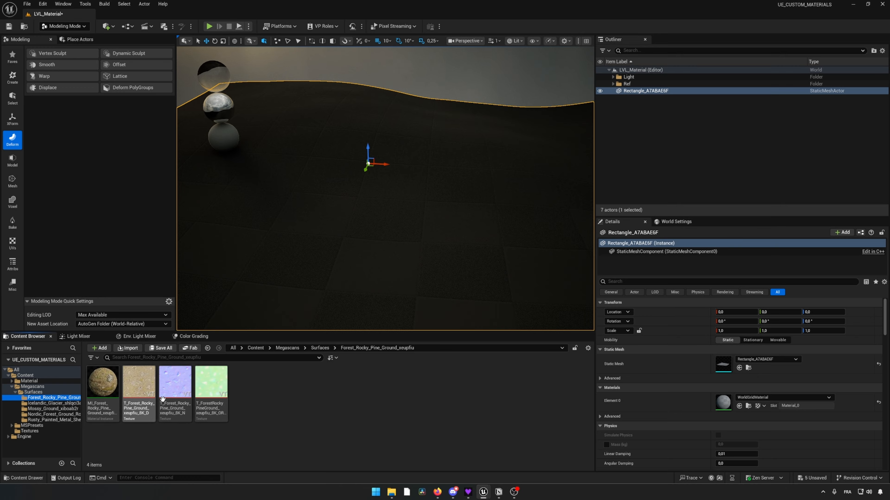
key("Left")
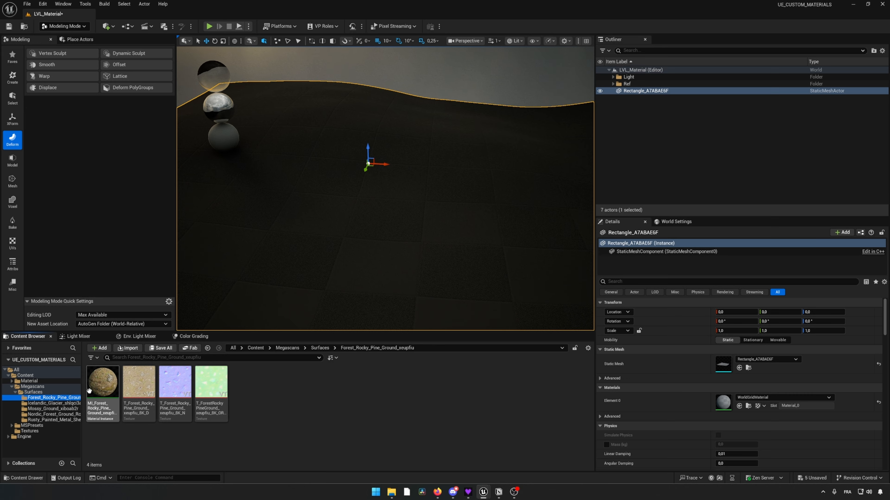
left_click_drag(83, 394, 120, 394)
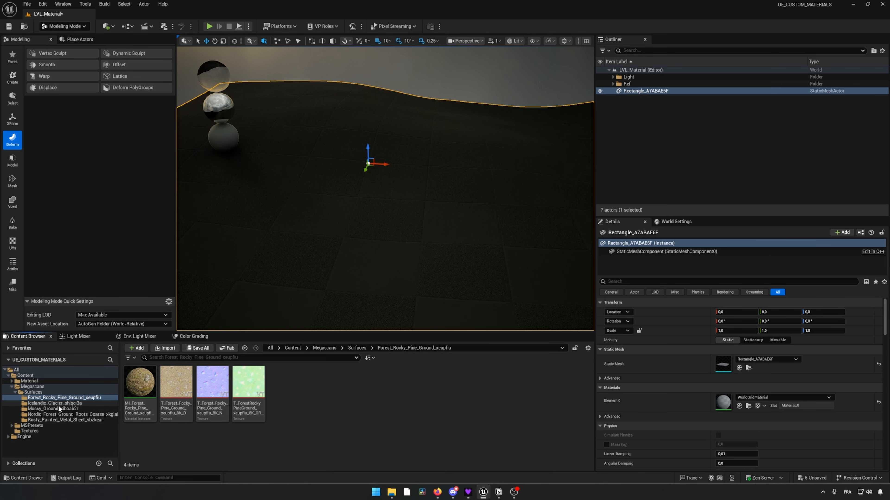
left_click(58, 415)
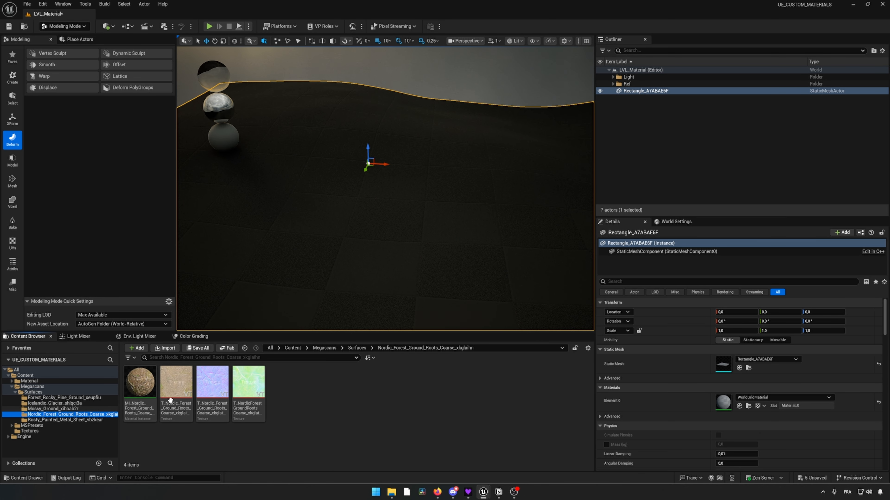
left_click(54, 404)
left_click(54, 409)
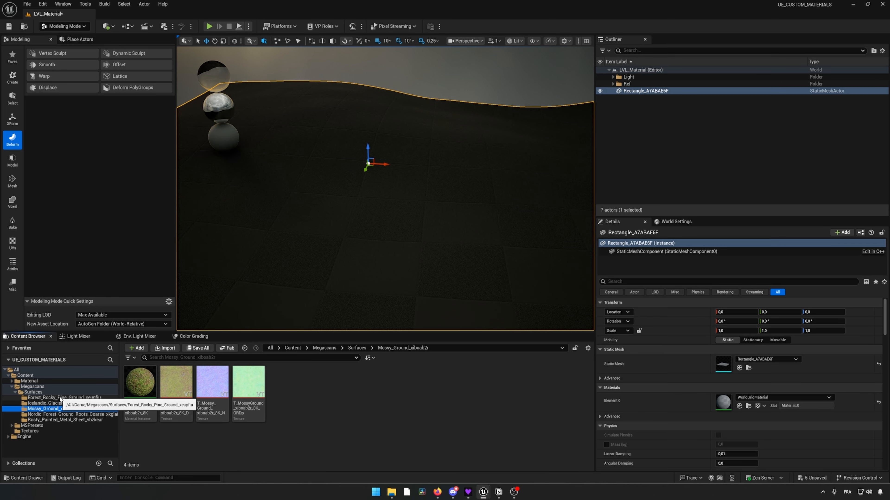
right_click_drag(280, 246, 278, 246)
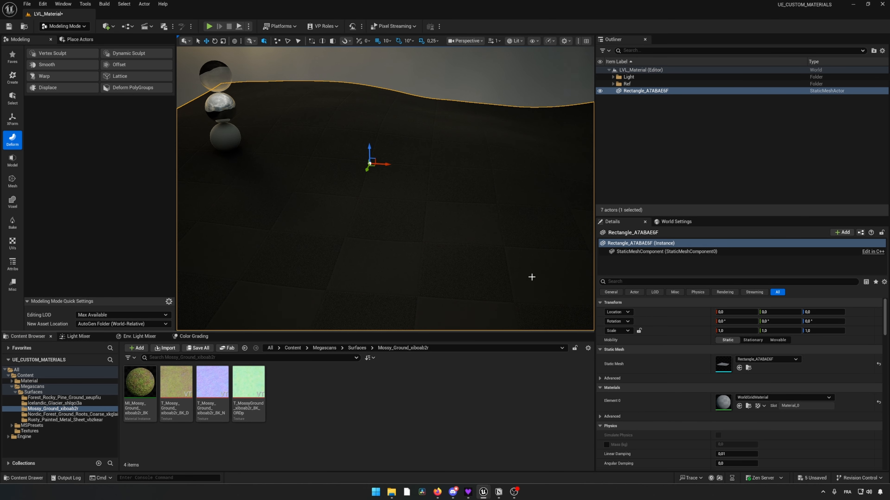
double_click(723, 402)
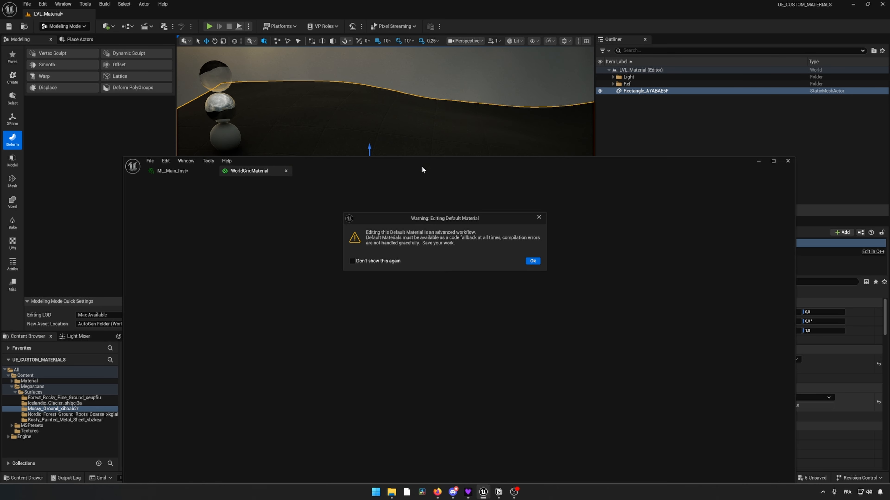
left_click(531, 261)
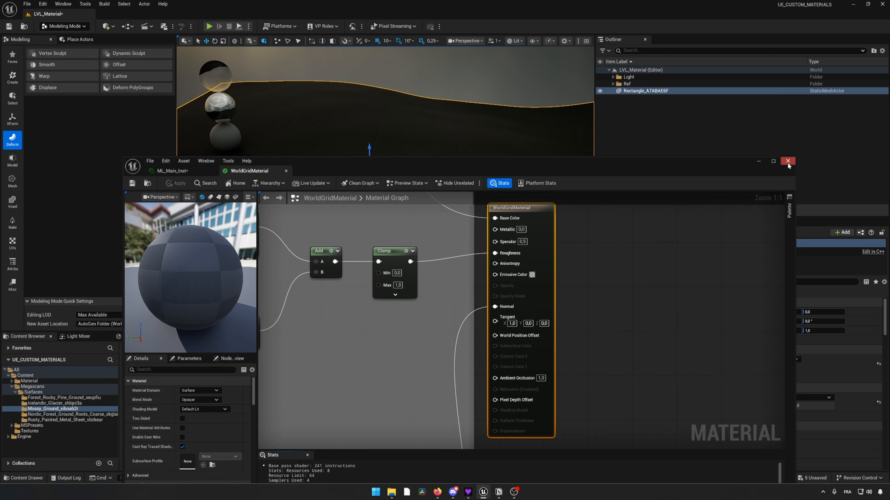
left_click(788, 161)
Step: Assign ML_Main_Inst from the Material/Layer folder to the ground mesh's Element 0 material slot
left_click(29, 381)
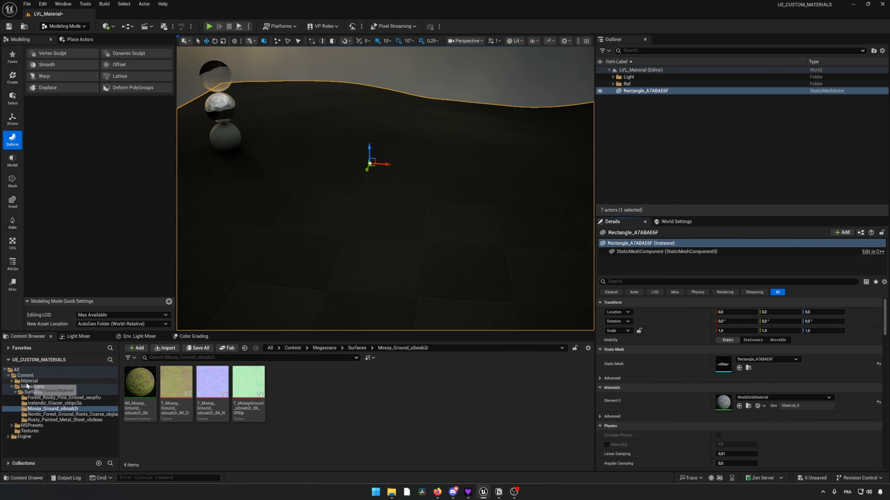
double_click(283, 392)
left_click(258, 390)
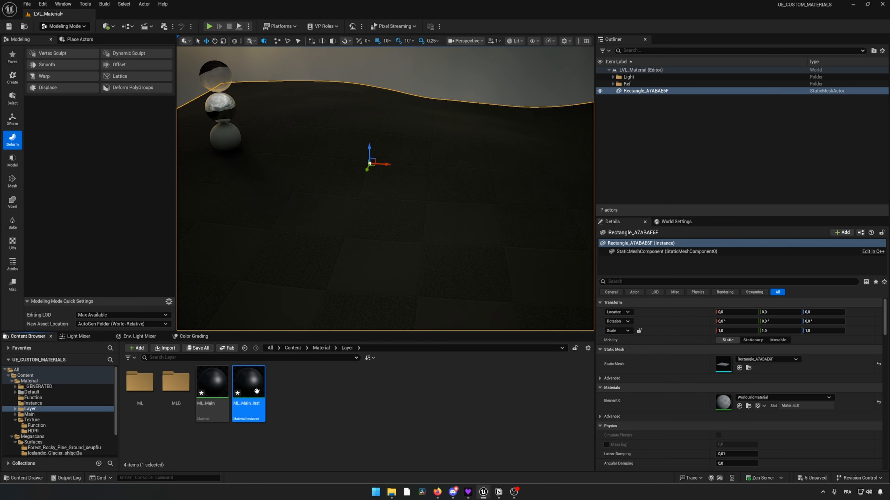
left_click_drag(259, 390, 717, 403)
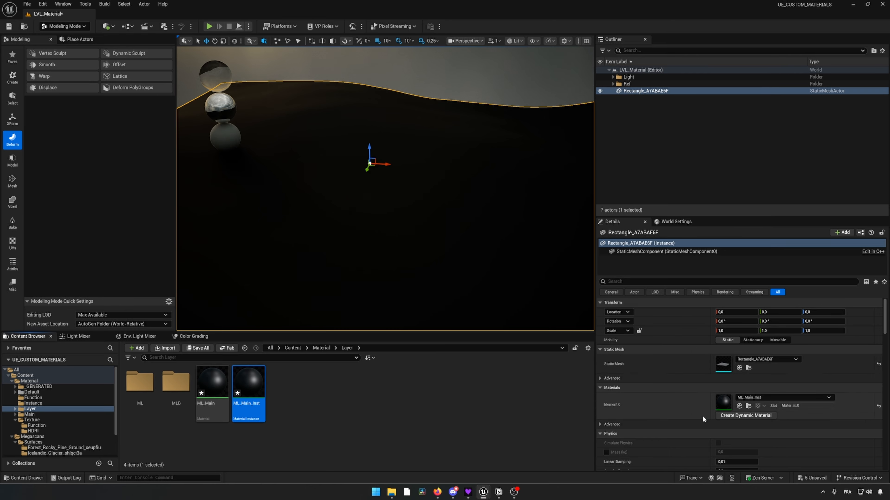
Step: Open ML_Main_Inst and set the layer asset of its Background layer to MLI_Main
double_click(263, 374)
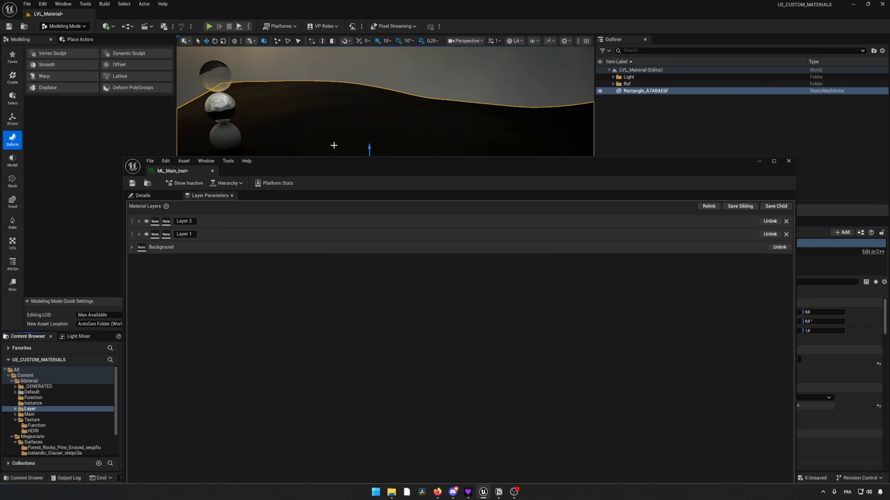
left_click_drag(325, 170, 416, 99)
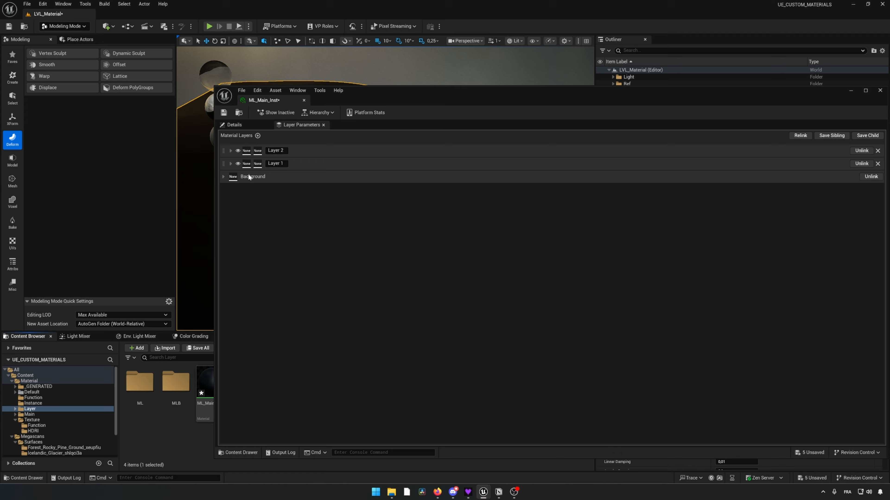
left_click(224, 177)
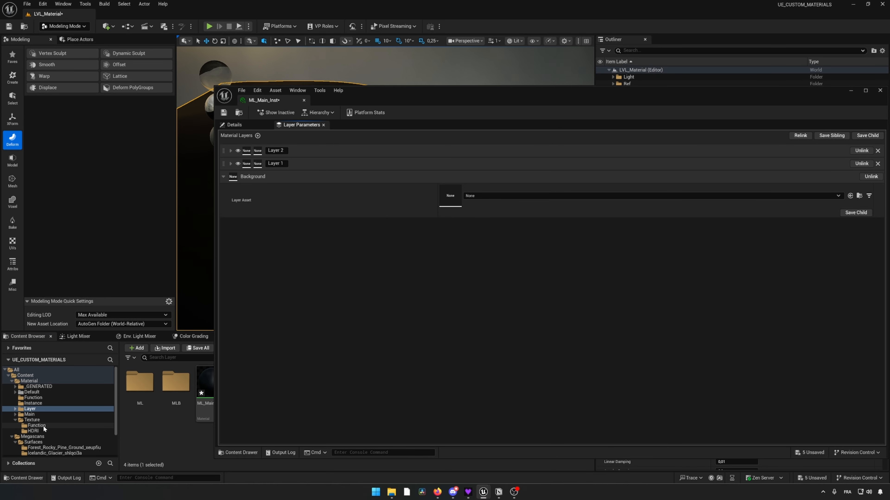
left_click(494, 196)
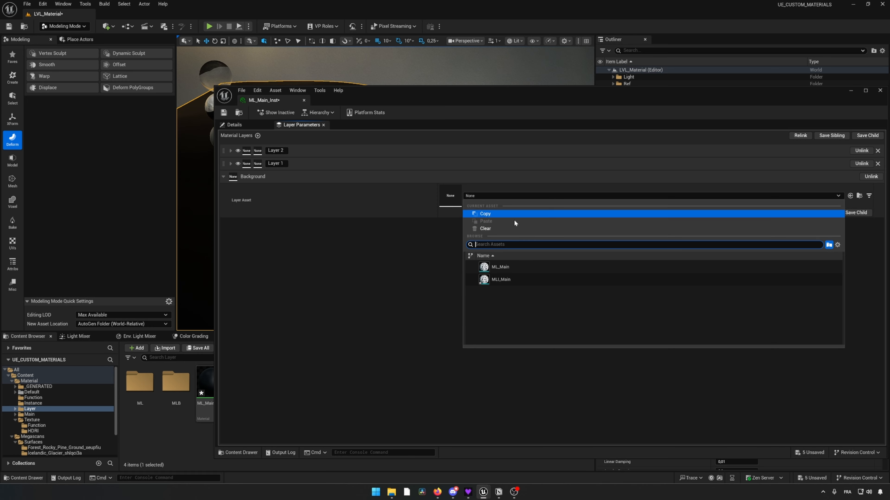
left_click(500, 280)
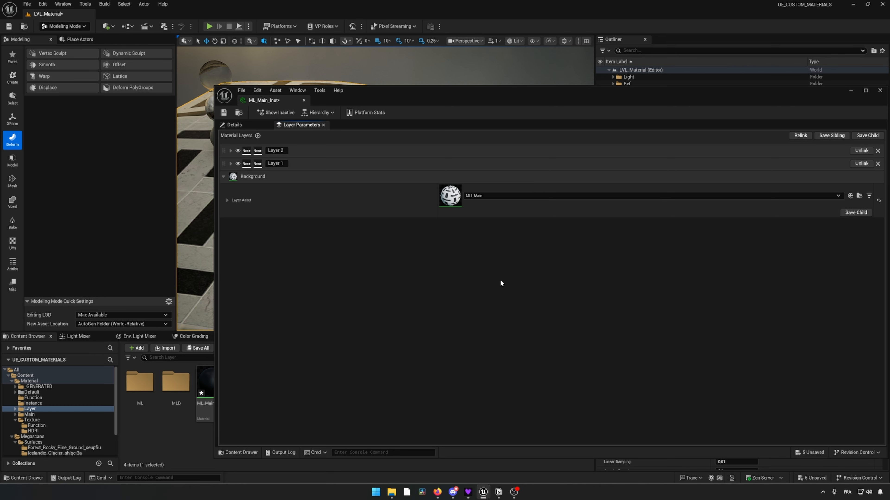
Step: Expand the Background layer's parameter groups, place the instance editor beside the level viewport and enlarge the viewport
left_click(227, 199)
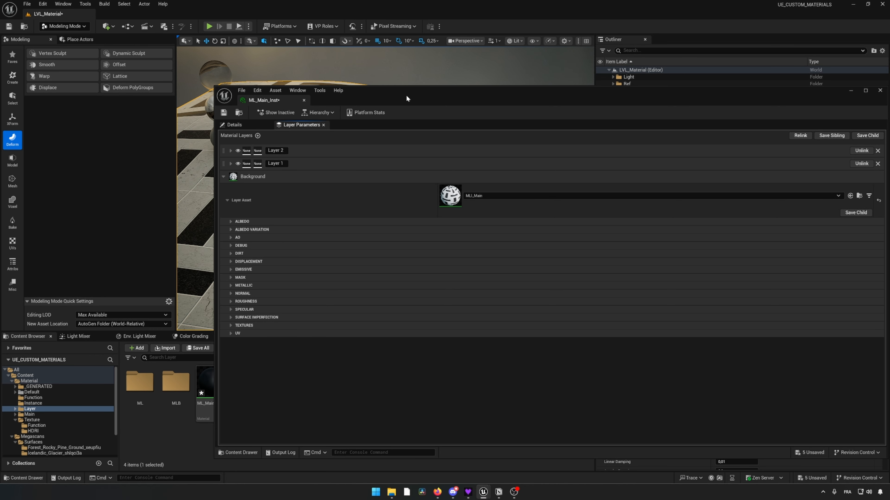
left_click_drag(406, 95, 888, 196)
left_click(625, 8)
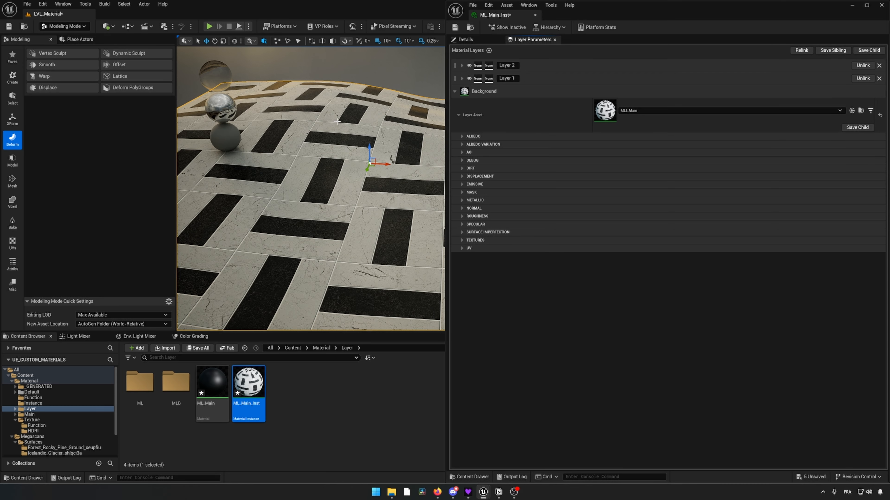
mouse_move(168, 135)
left_mouse_down()
mouse_move(49, 135)
mouse_move(161, 134)
left_mouse_up()
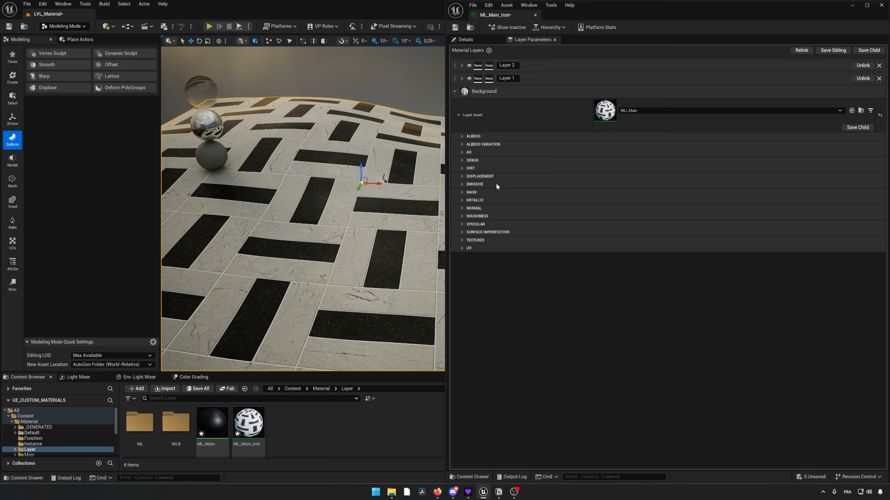
Step: Enable the Albedo, ORD and Normal texture overrides on the Background layer
left_click(461, 240)
left_click(475, 253)
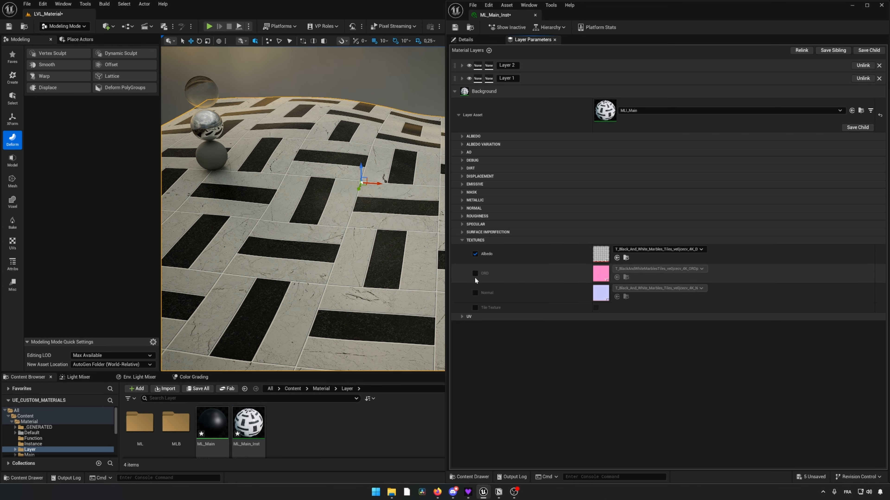
left_click(475, 273)
left_click(475, 292)
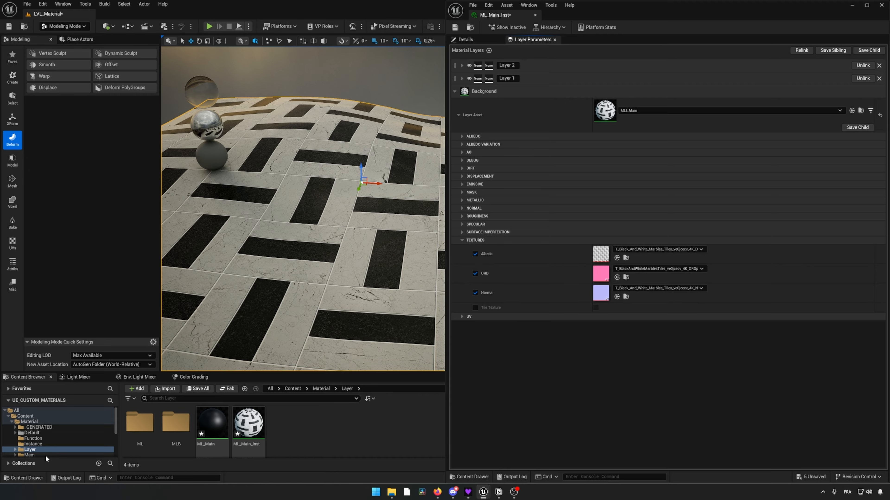
Step: Convert the albedo texture in the Forest_Rocky_Pine_Ground_xeupfiu folder from virtual to regular texture
scroll(46, 456, "down", 4)
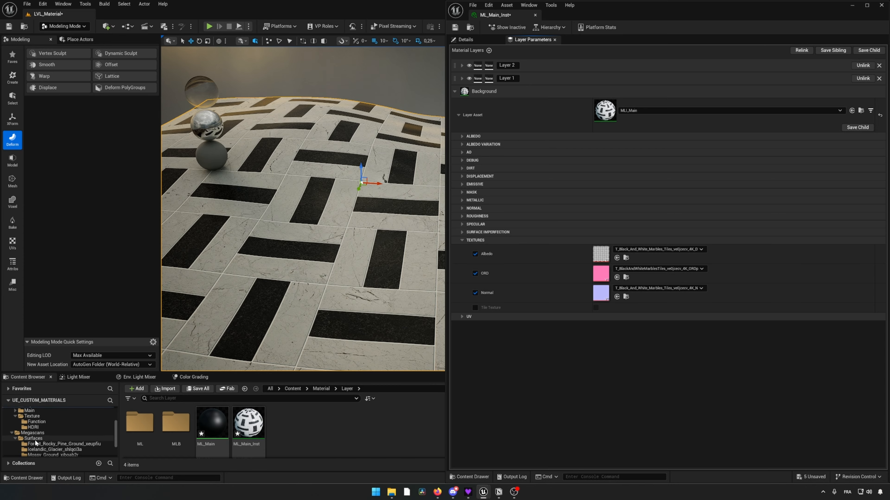
left_click(47, 435)
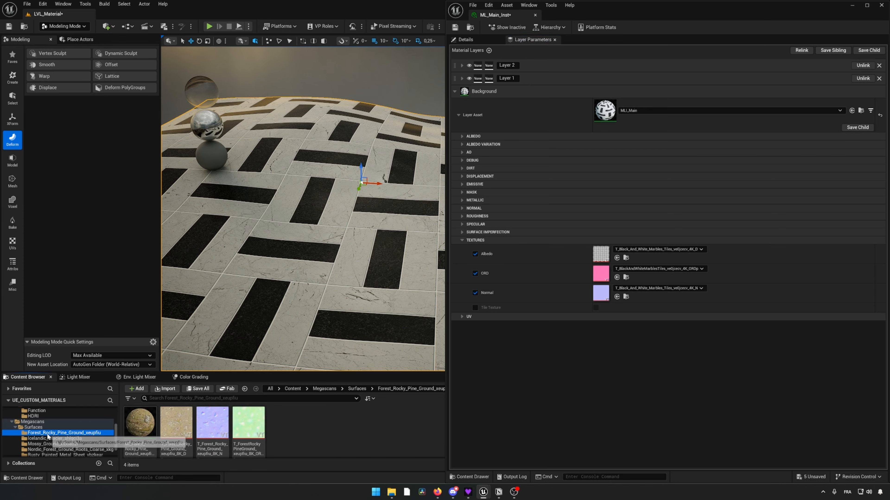
right_click(187, 431)
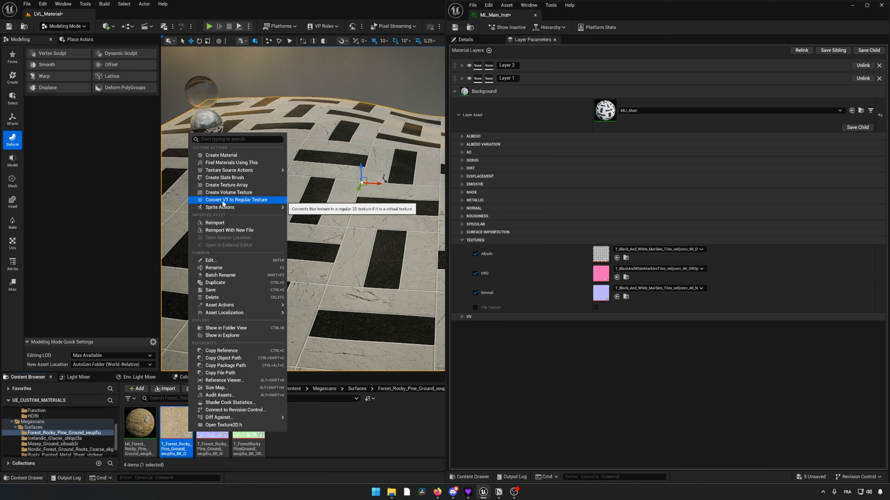
left_click(348, 445)
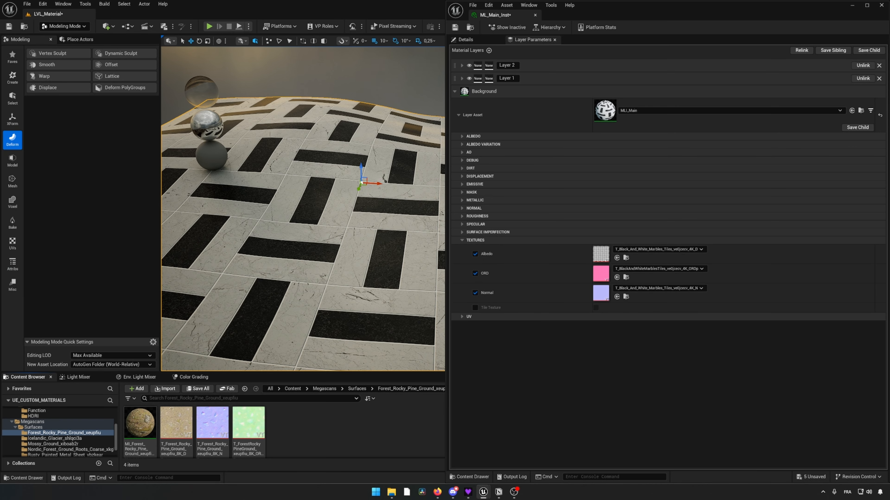
right_click(176, 426)
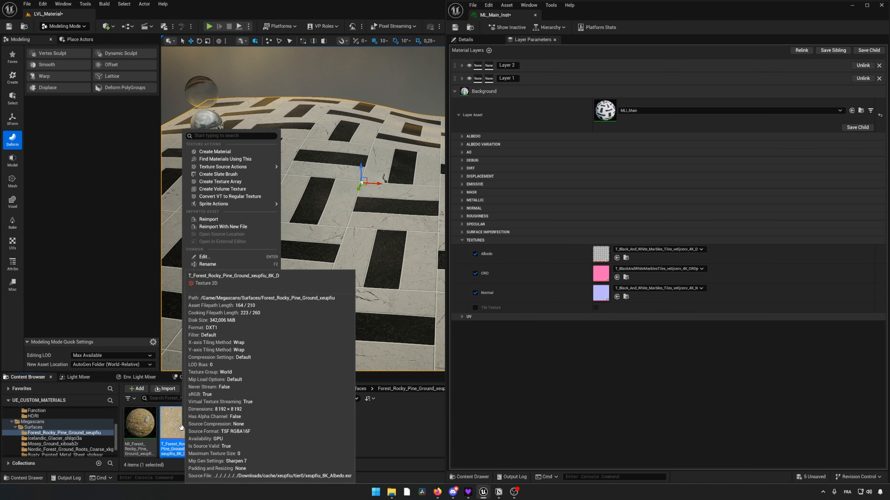
left_click(315, 438)
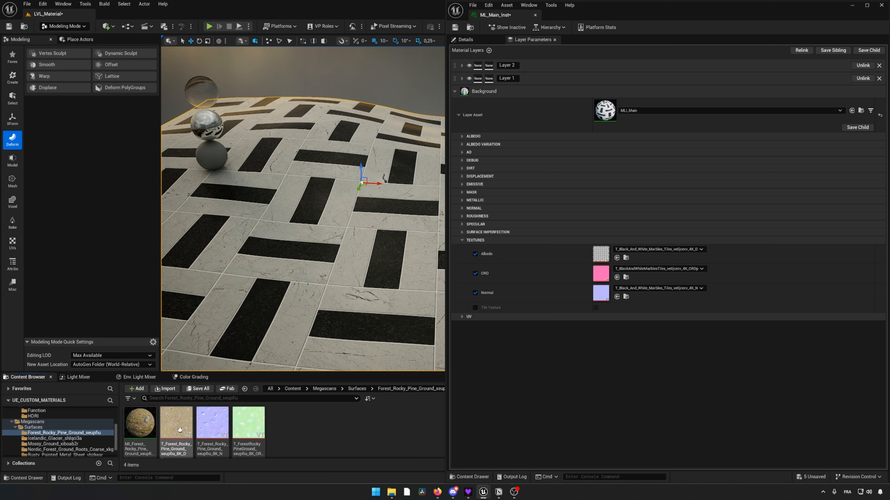
right_click(179, 429)
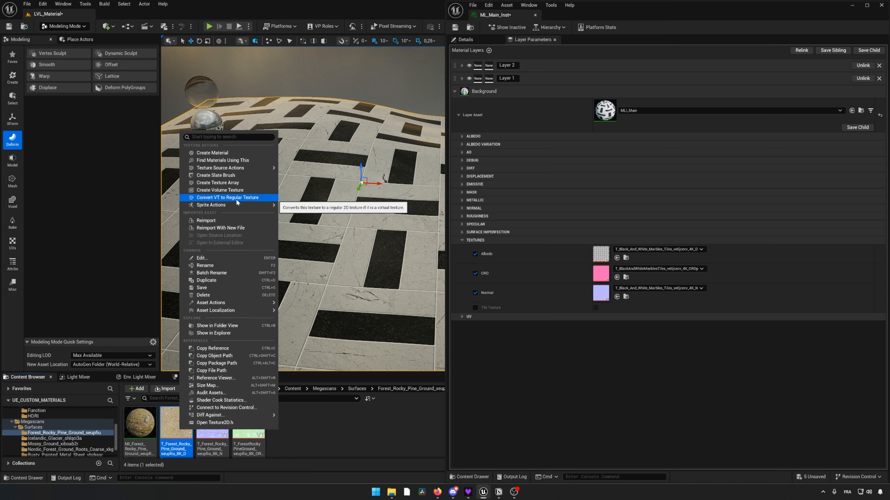
left_click(230, 198)
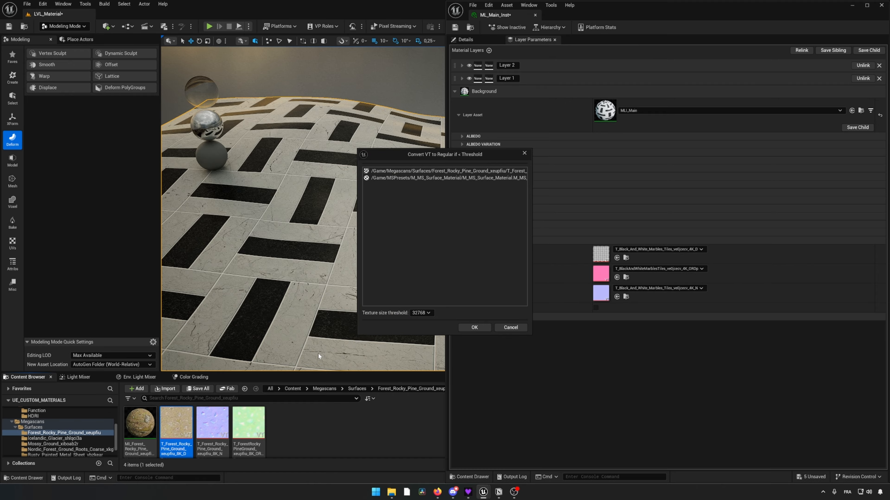
left_click(475, 327)
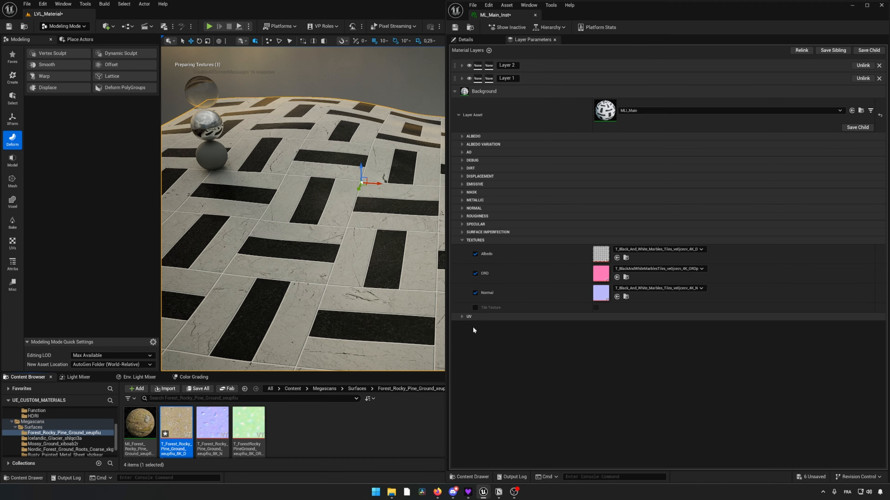
Step: Convert the forest rocky pine albedo texture back to a virtual texture
right_click(180, 424)
mouse_move(242, 199)
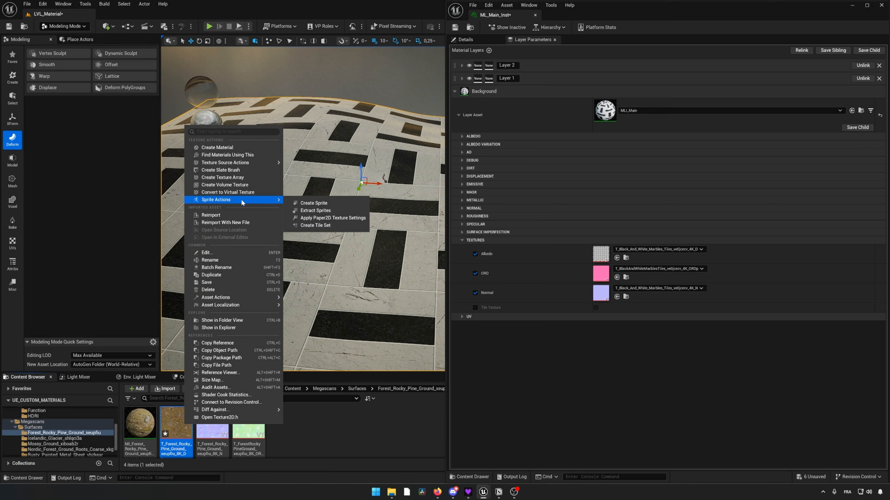
left_click(218, 192)
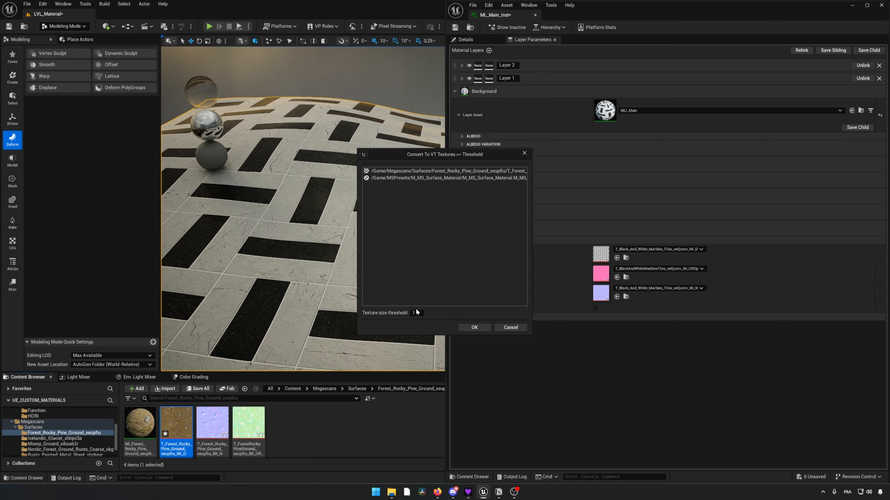
left_click(476, 328)
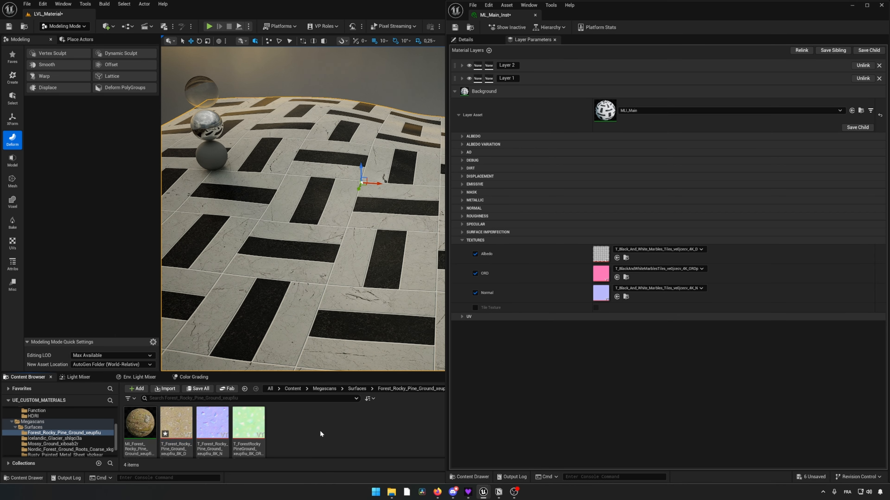
Step: Select the three forest rocky pine textures and open them together for editing in the property matrix
mouse_move(189, 424)
left_click(176, 424)
left_click(245, 426, "shift")
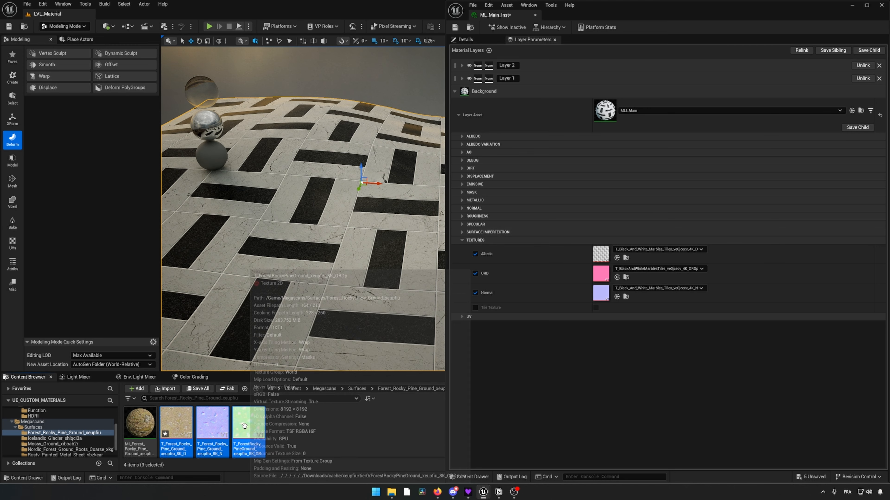
right_click(244, 426)
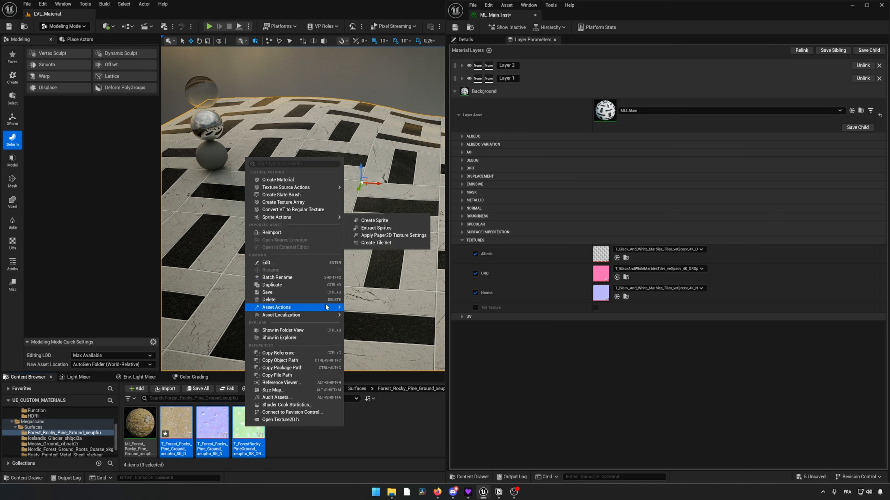
mouse_move(330, 308)
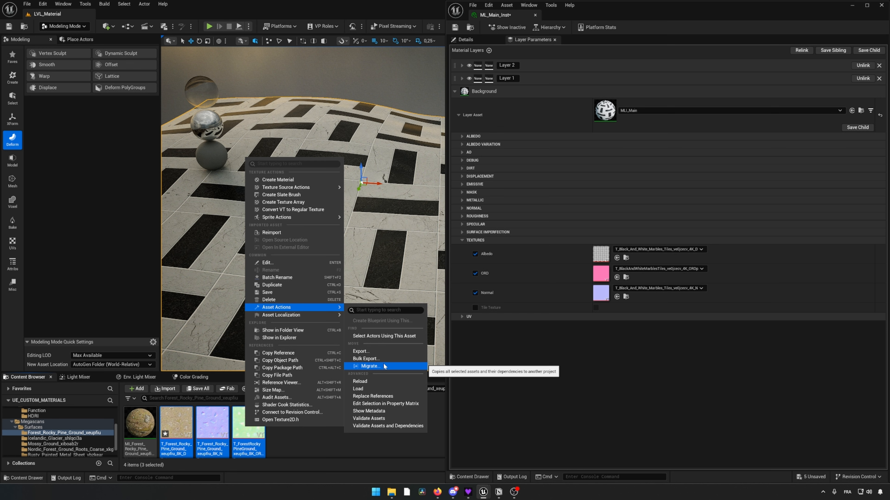
left_click(379, 403)
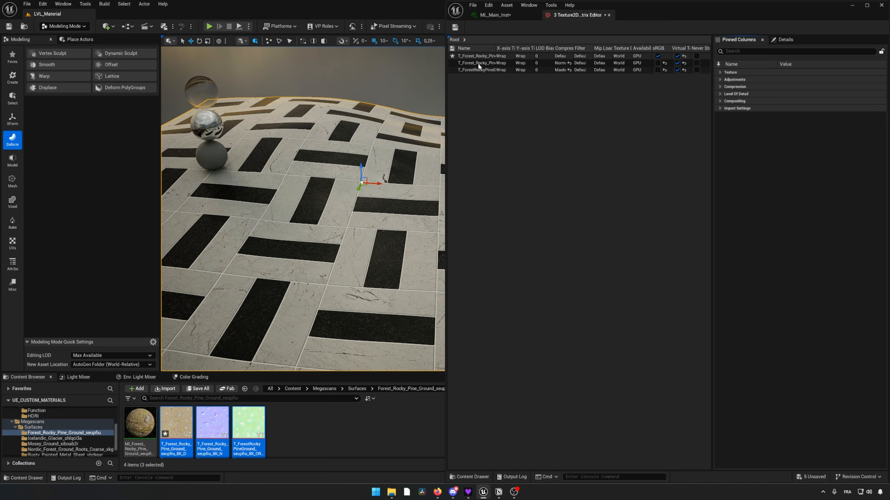
Step: Try to add the three Icelandic_Glacier_shlqci3a textures to the open property matrix
left_click(66, 438)
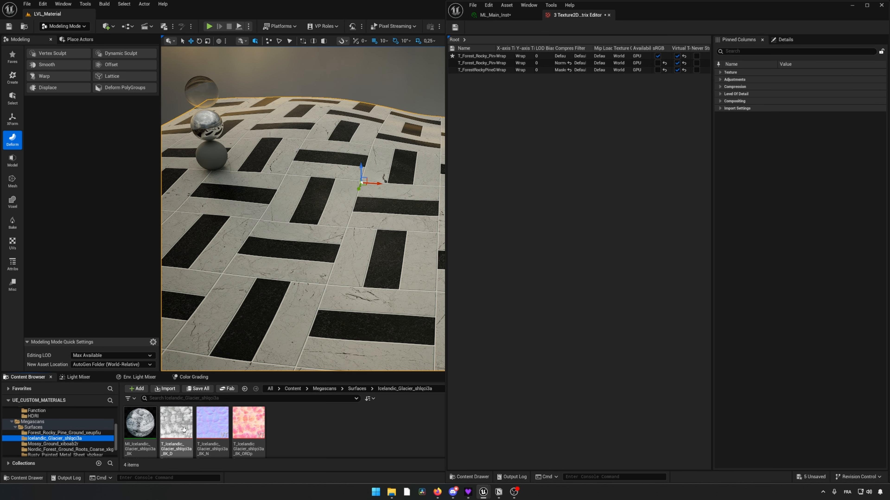
left_click(184, 430)
left_click_drag(250, 437, 595, 191, "shift")
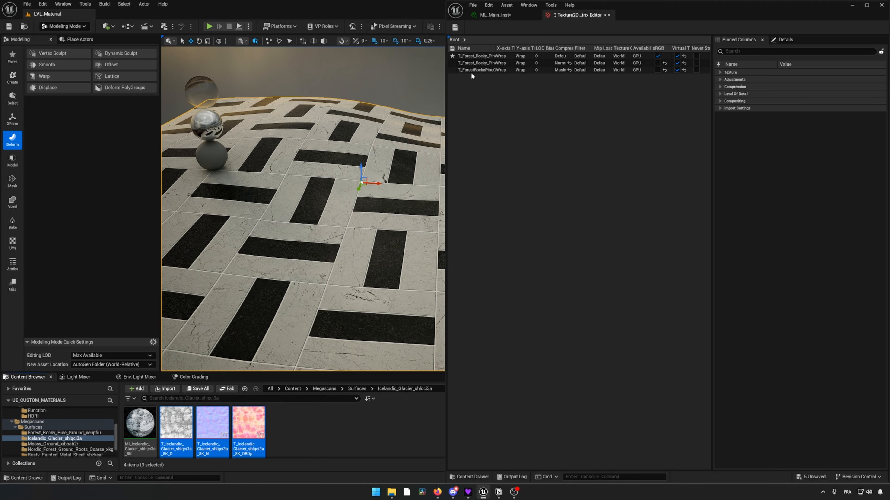
Step: Select the three texture rows, widen the property matrix to inspect the Virtual Texture Streaming column, and close the matrix
left_click(486, 56)
left_click(479, 70, "shift")
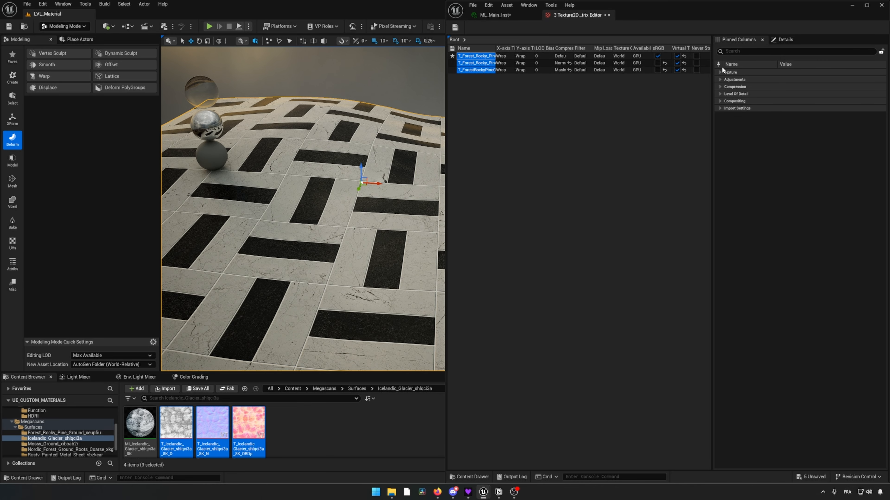
left_click_drag(443, 99, 323, 99)
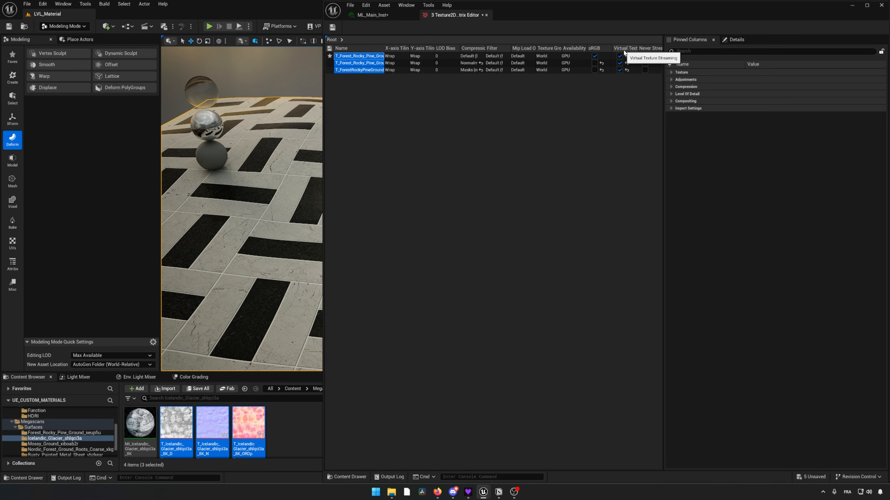
left_click(486, 15)
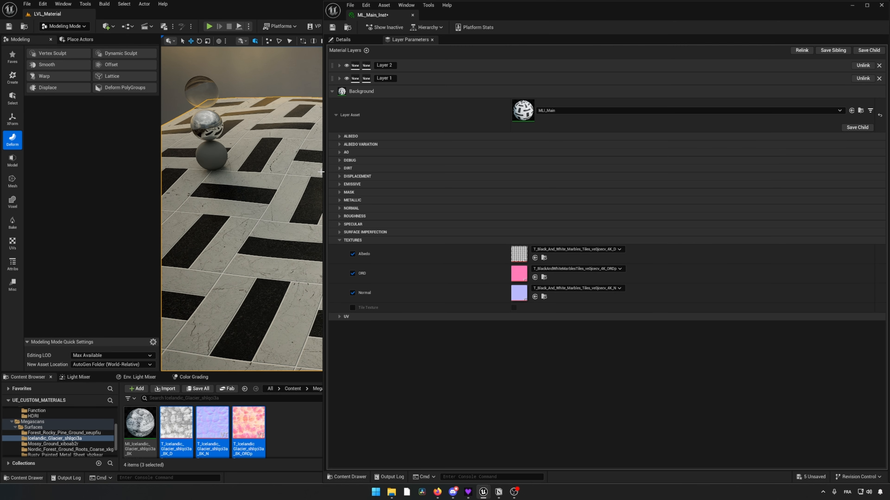
Step: Assign the Forest_Rocky_Pine_Ground albedo, ORD and normal textures to the Background layer and turn on Tile Texture
left_click_drag(323, 173, 467, 175)
left_click(34, 433)
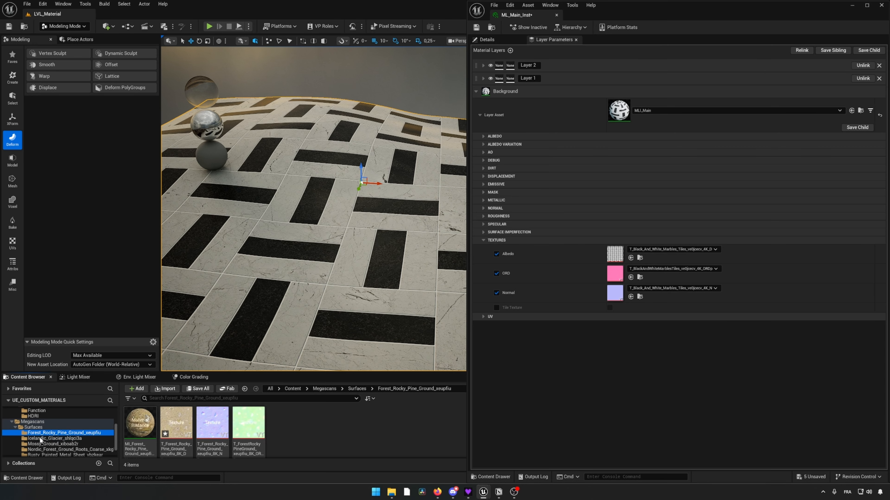
left_click_drag(182, 436, 616, 254)
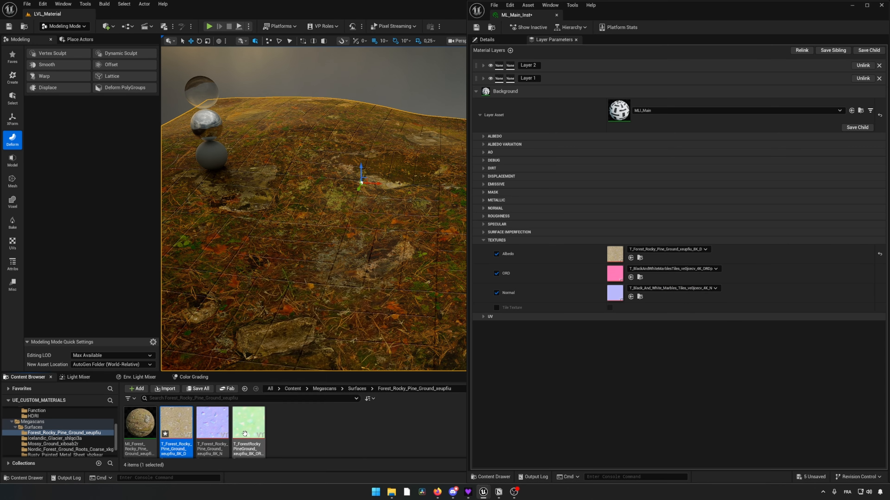
mouse_move(248, 426)
left_mouse_down()
mouse_move(635, 285)
mouse_move(614, 276)
left_mouse_up()
left_click_drag(212, 423, 617, 298)
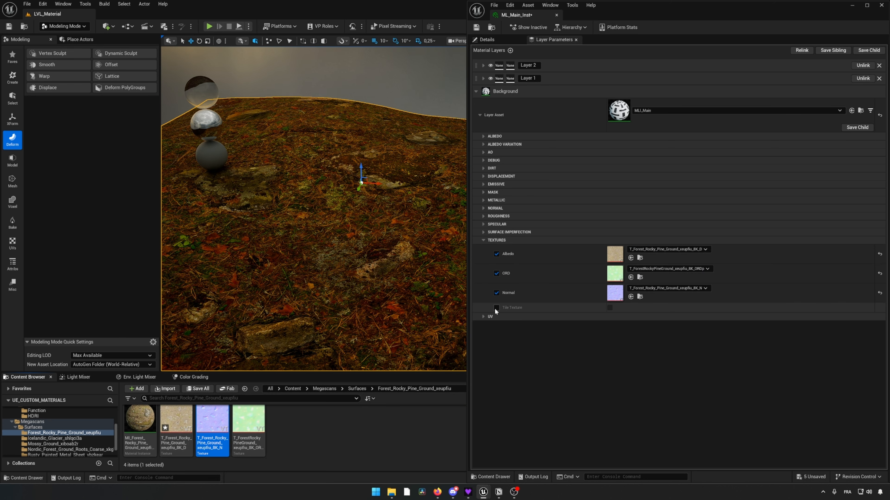
left_click(609, 309)
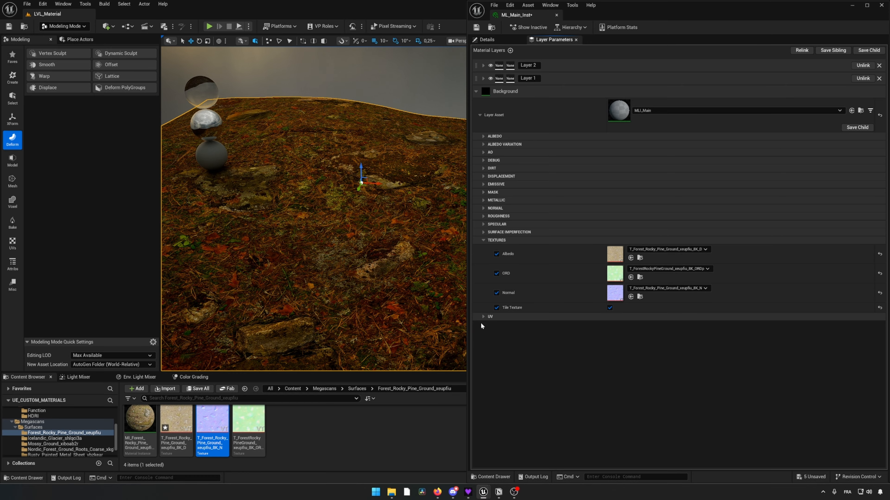
Step: Enable the U Tiling and V Tiling overrides in the Background layer's UV parameters
left_click(483, 317)
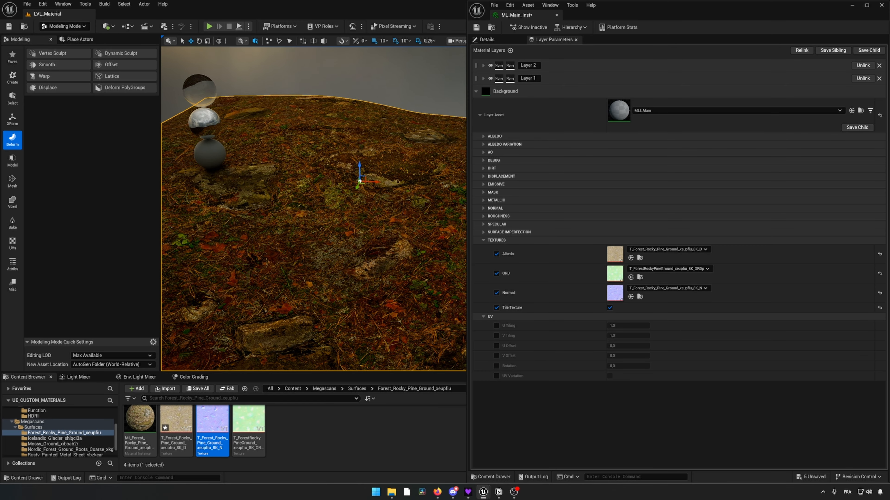
left_click(496, 325)
left_click(497, 336)
Step: Add a cube to the level and lower it onto the ground mesh as a scale reference
right_click_drag(314, 208, 204, 189)
left_click(108, 26)
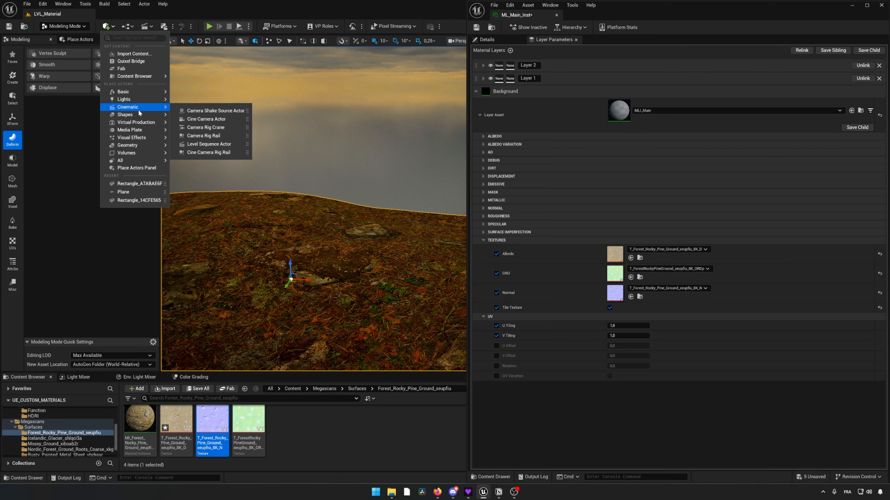
left_click(219, 149)
left_click_drag(342, 279, 341, 335)
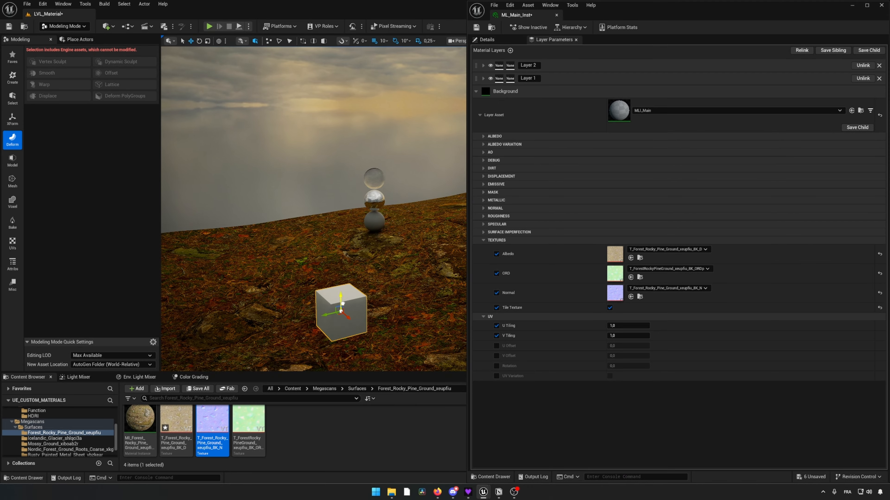
right_click_drag(341, 335, 345, 361)
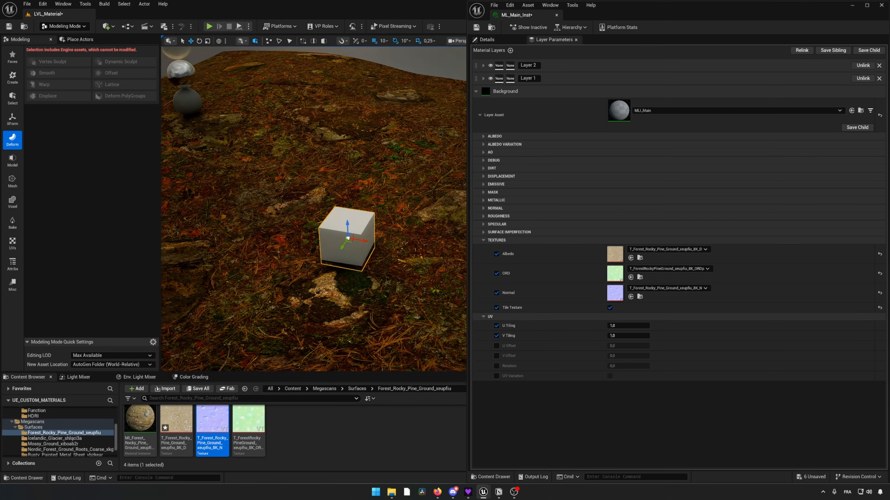
Step: Set the Background layer's U Tiling and V Tiling to 0,25
left_click(625, 326)
type("0")
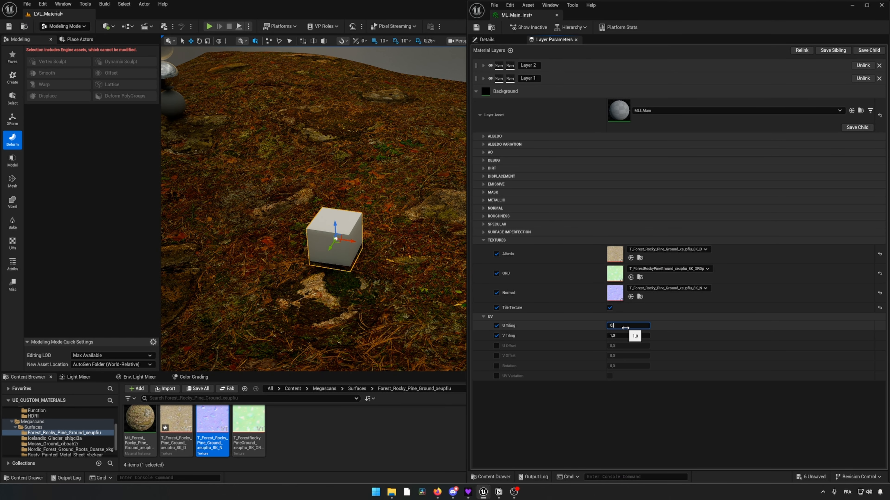
type(",25")
key("Return")
type("0")
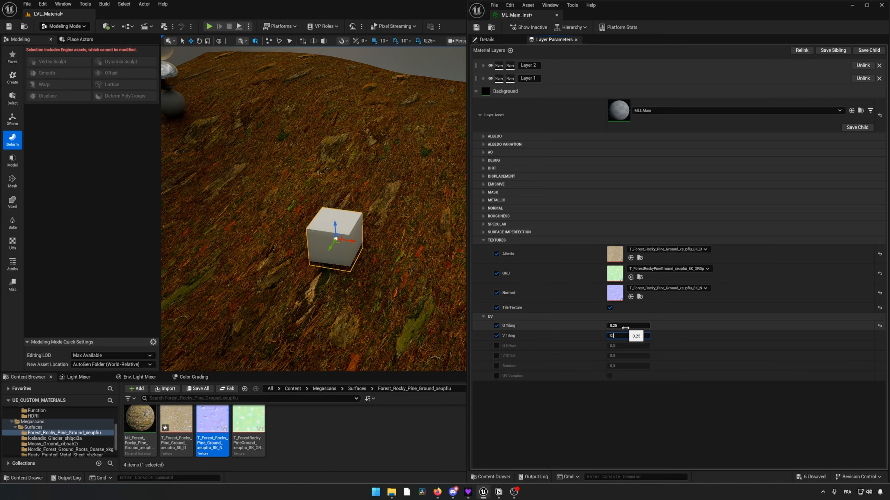
type(",25")
key("Return")
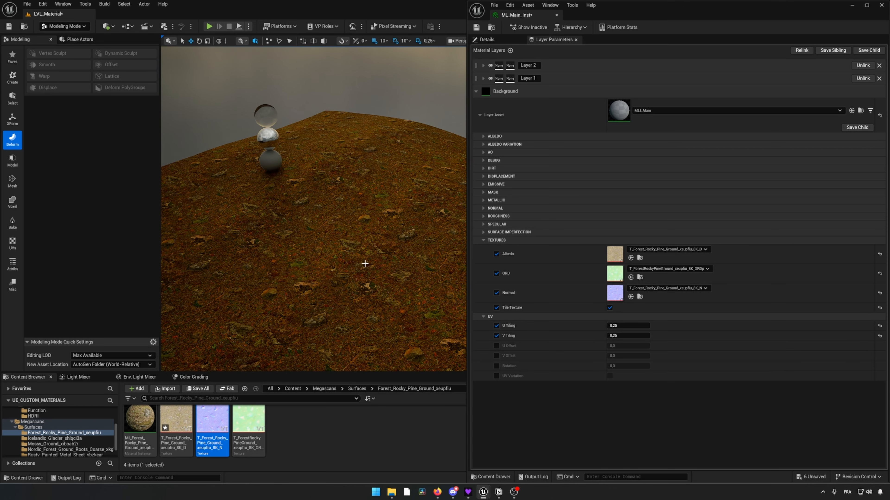
Step: Turn on UV Variation and Random Rotation and Scale UV for the Background layer
left_click(495, 376)
left_click(610, 376)
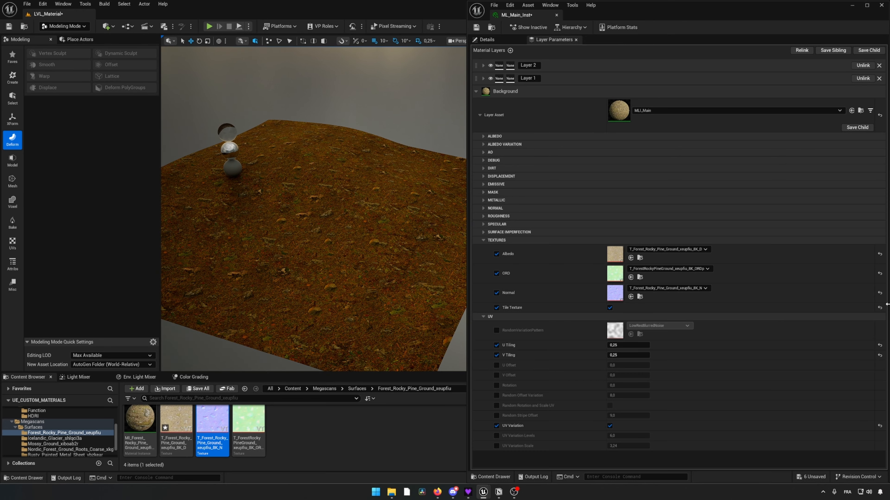
left_click(496, 406)
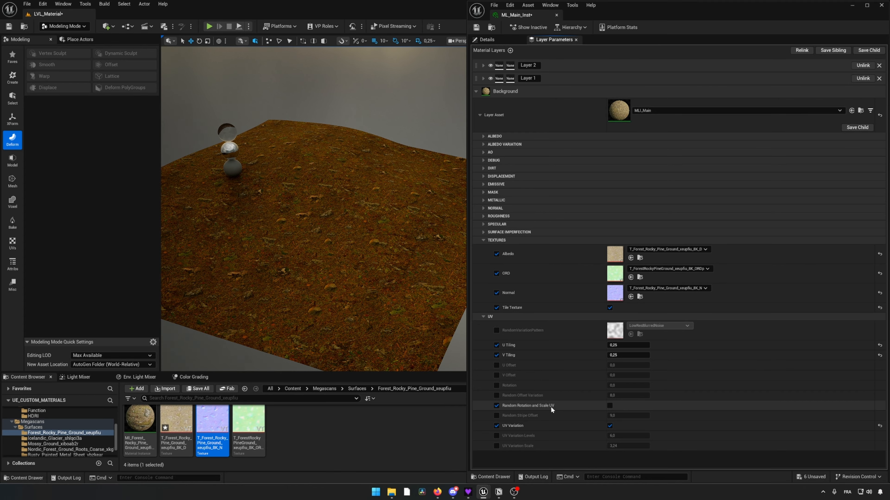
left_click(609, 405)
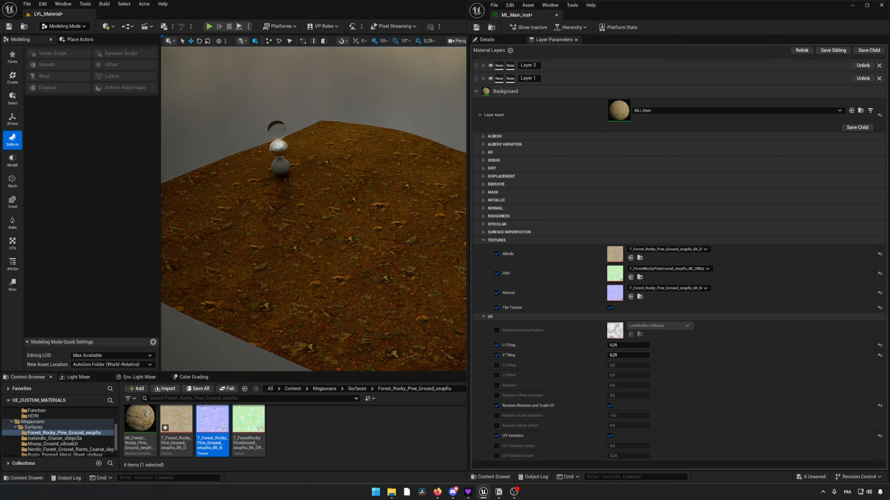
right_click_drag(391, 279, 390, 278)
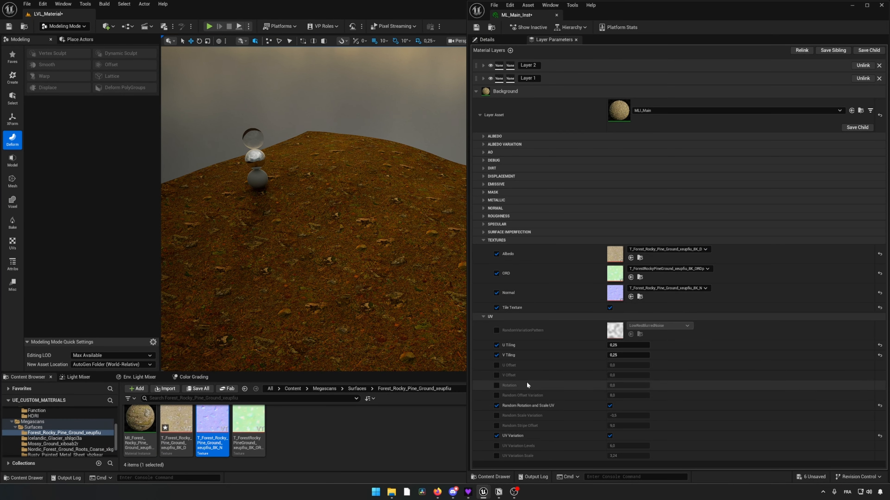
Step: Override UV Variation Levels to about 5,53 and UV Variation Scale to about 2,6, and collapse the UV and Textures groups
left_click(496, 445)
left_click(496, 456)
left_click_drag(631, 445, 623, 456)
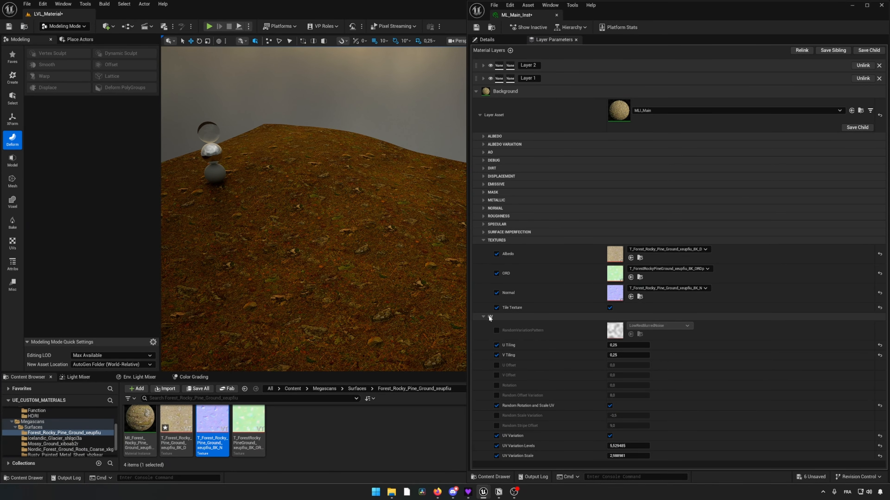
left_click(482, 317)
left_click(482, 240)
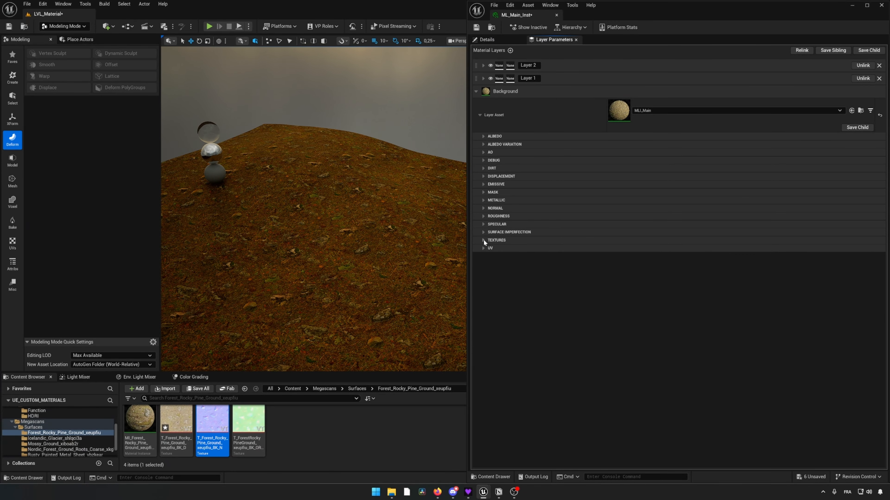
Step: Override the Background layer's albedo Saturation and set it to 0,25
left_click(483, 136)
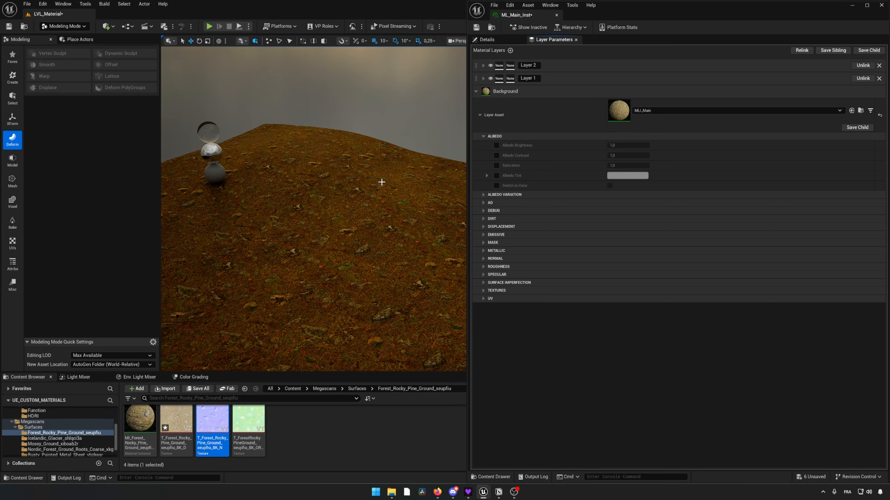
right_click_drag(313, 209, 346, 147)
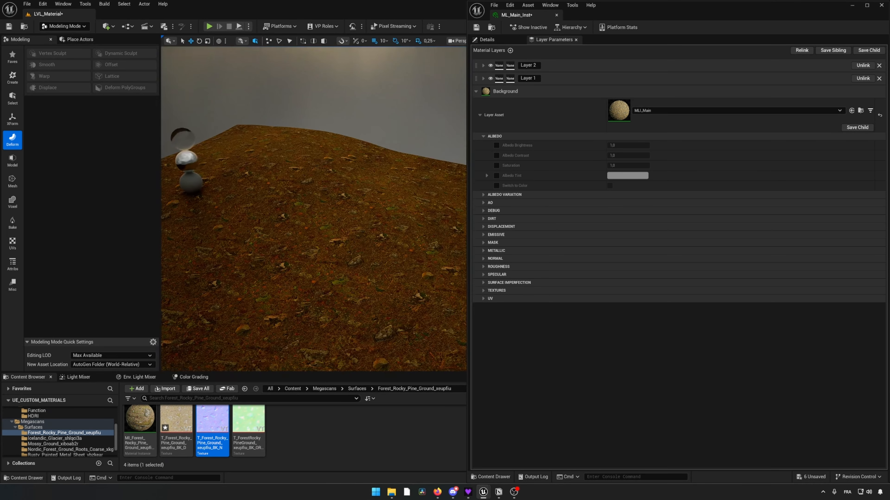
left_click(496, 165)
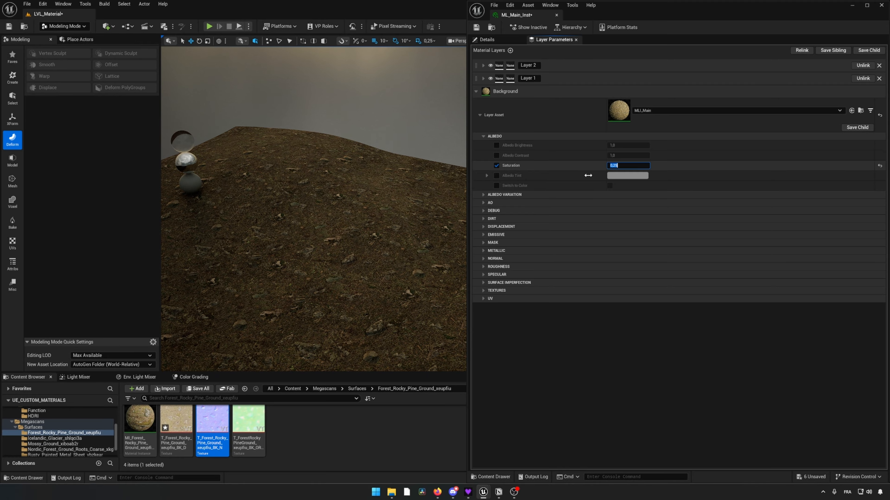
right_click_drag(313, 208, 273, 223)
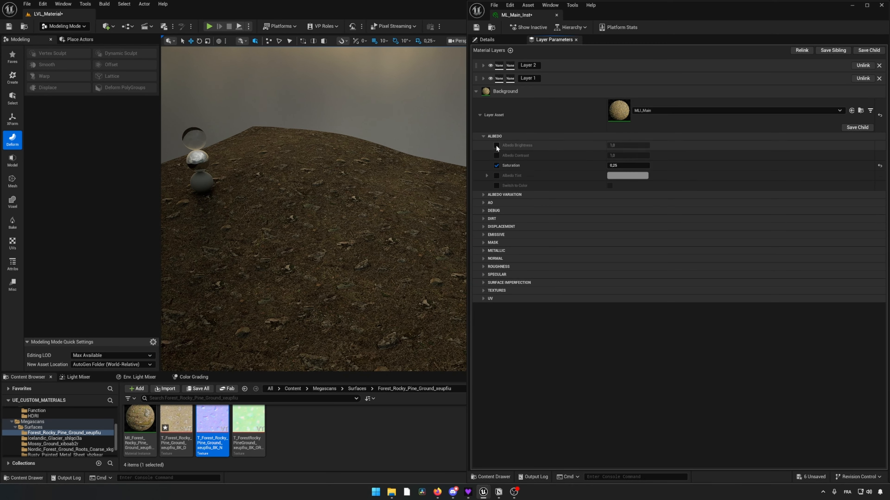
Step: Override Albedo Brightness to about 0,92 and Albedo Contrast to about 1,1, and collapse the Albedo group
left_click(496, 145)
left_click_drag(631, 145, 625, 145)
left_click(497, 155)
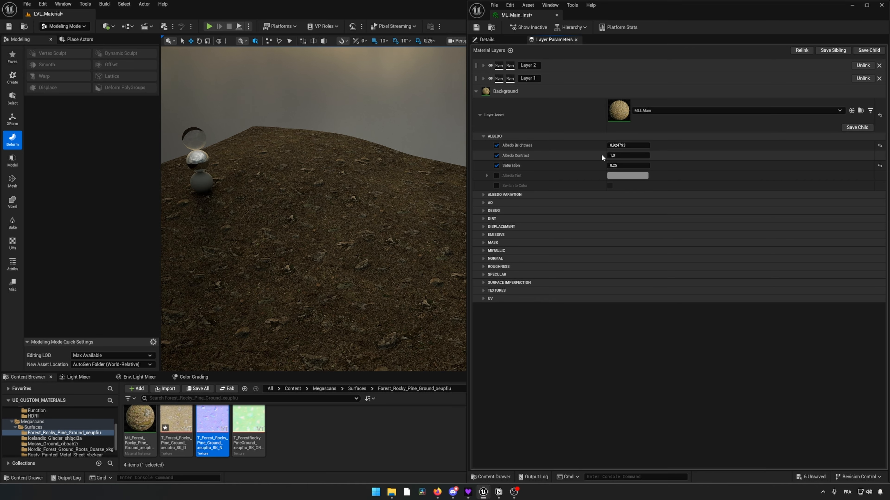
left_click_drag(627, 156, 634, 155)
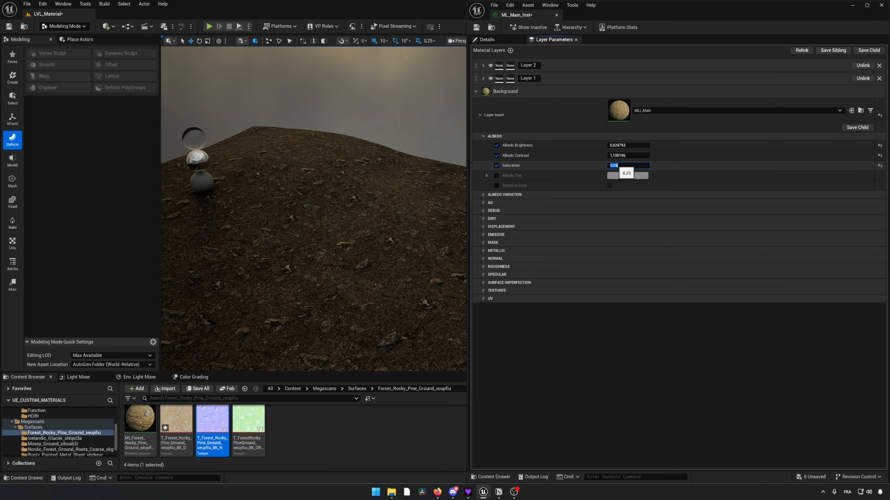
left_click(483, 136)
Step: Turn on Albedo Variation for the Background layer and view the whole ground mesh
left_click(484, 144)
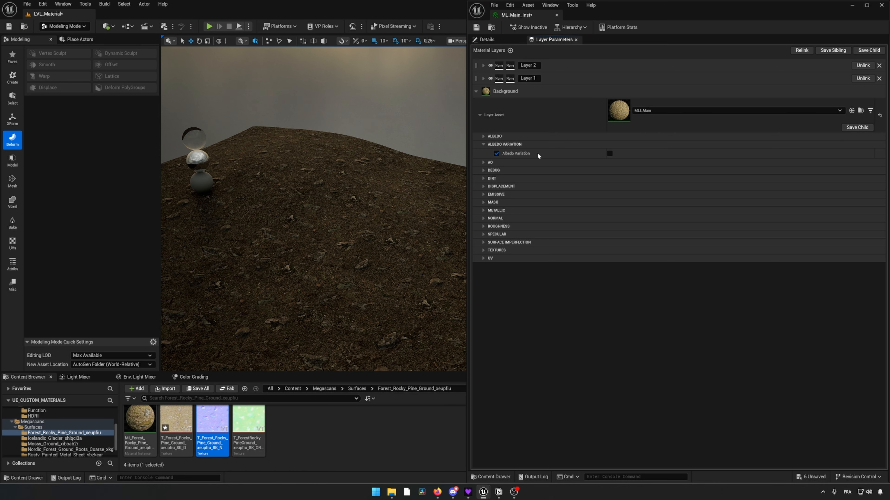
left_click(610, 154)
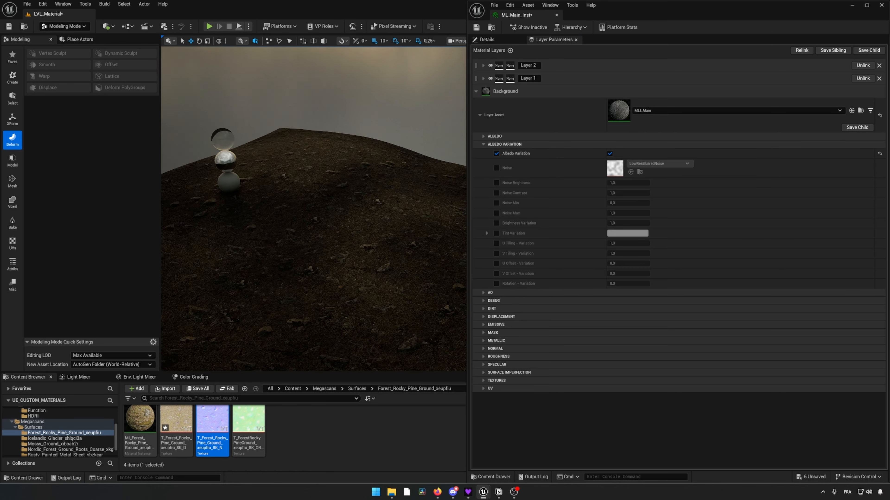
right_click_drag(313, 210, 266, 206)
key("s")
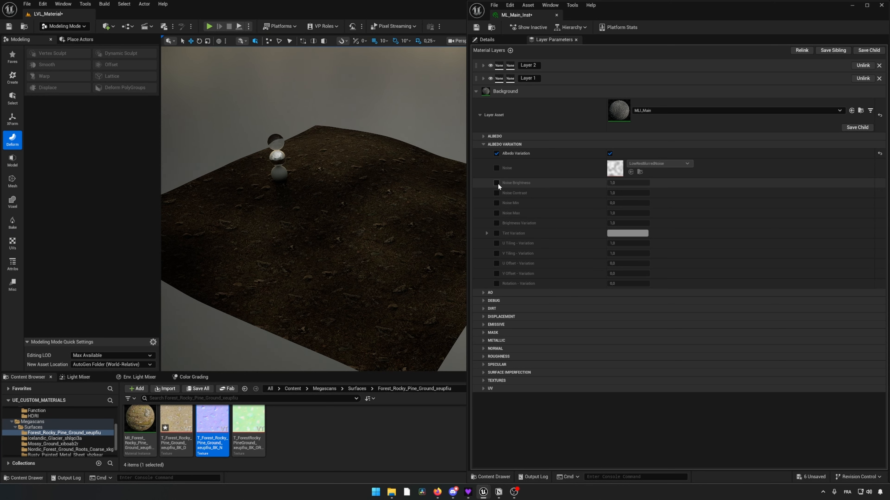
Step: Override the albedo variation's Noise Contrast to about 0,25 and Noise Brightness to about 1,37, and collapse the group
left_click(497, 192)
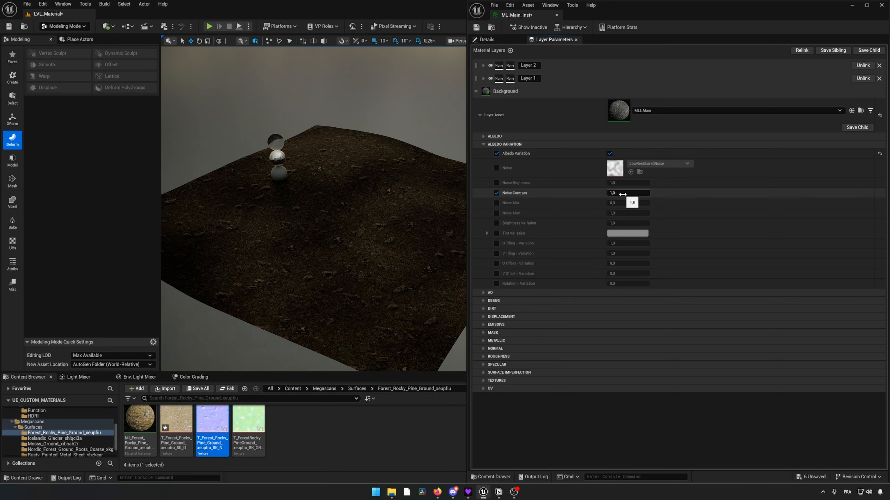
left_click_drag(628, 192, 599, 192)
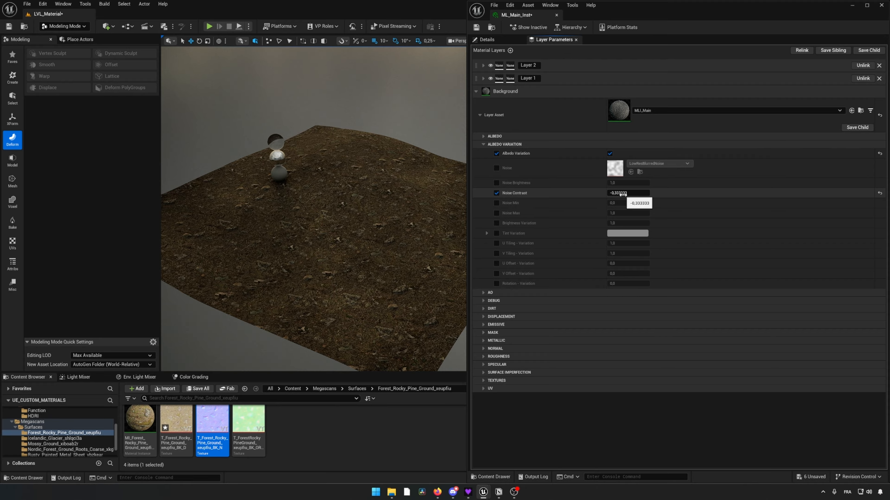
left_click_drag(620, 193, 636, 194)
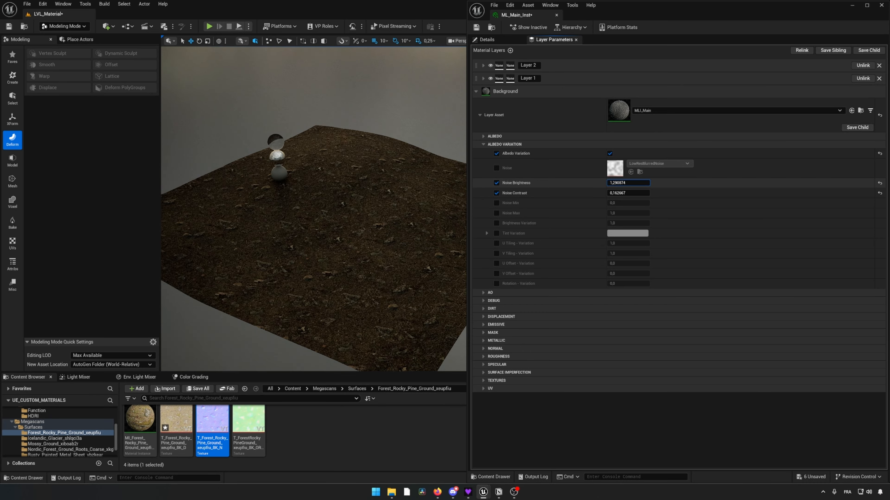
left_click_drag(628, 183, 624, 183)
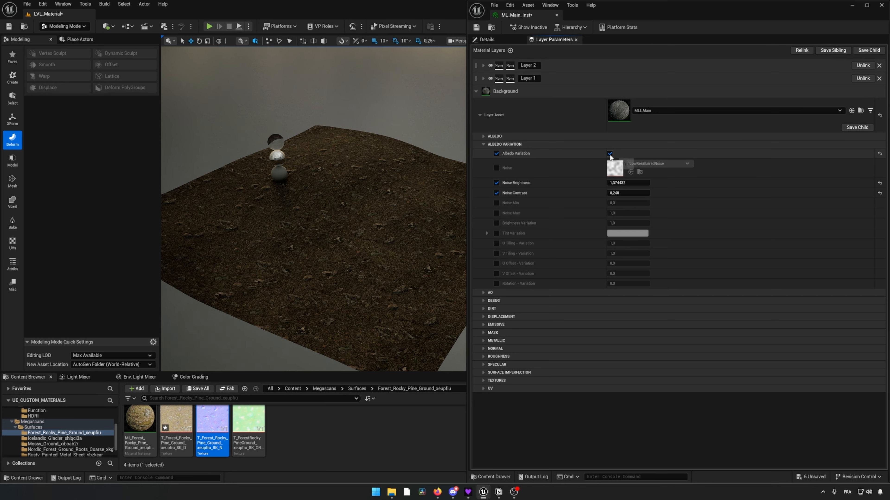
mouse_move(395, 224)
right_mouse_down()
mouse_move(415, 217)
mouse_move(398, 214)
right_mouse_up()
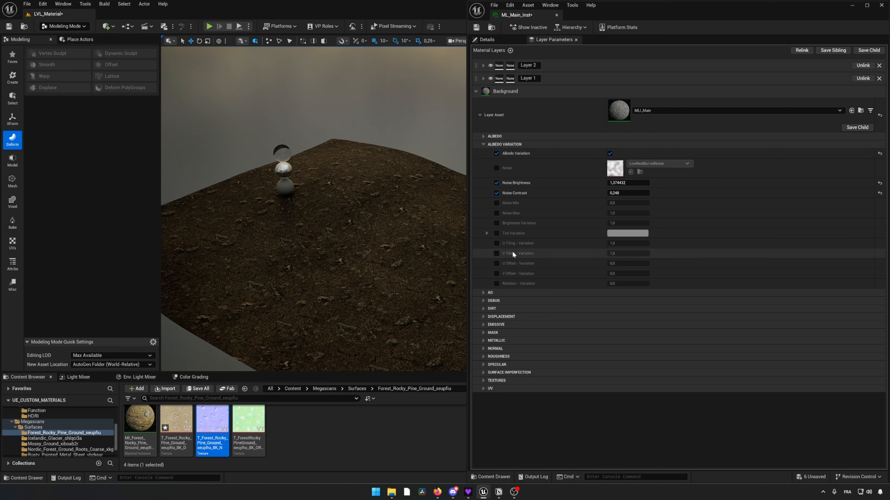
left_click(482, 145)
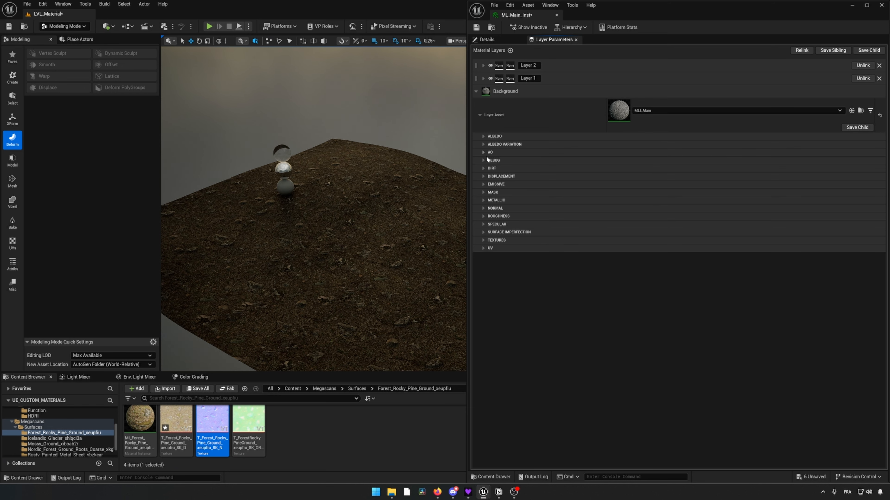
Step: Enable dirt on the Background layer and assign the DustWipes01_3K texture from Material/Default/Texture as the Dirt map
left_click(483, 168)
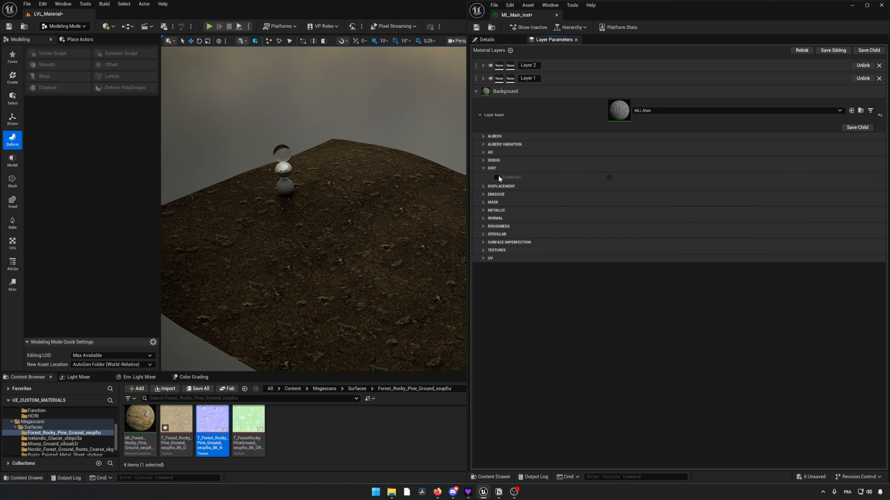
left_click(609, 177)
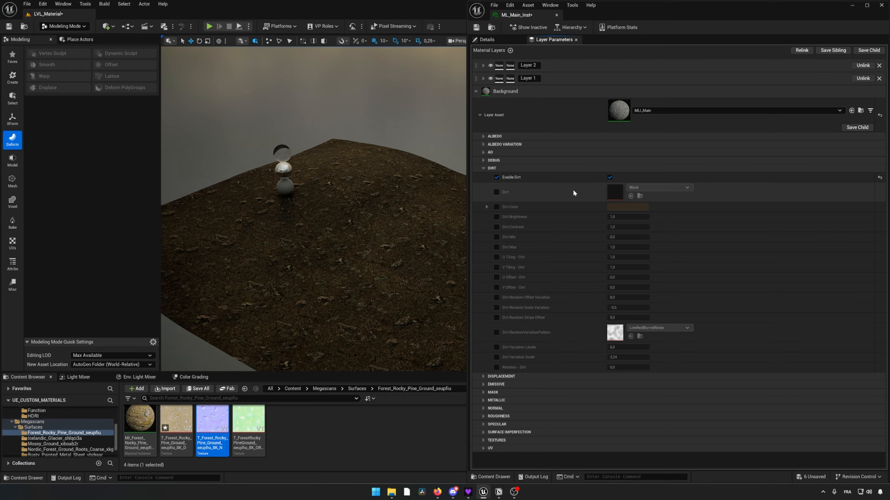
left_click(497, 192)
scroll(55, 445, "up", 5)
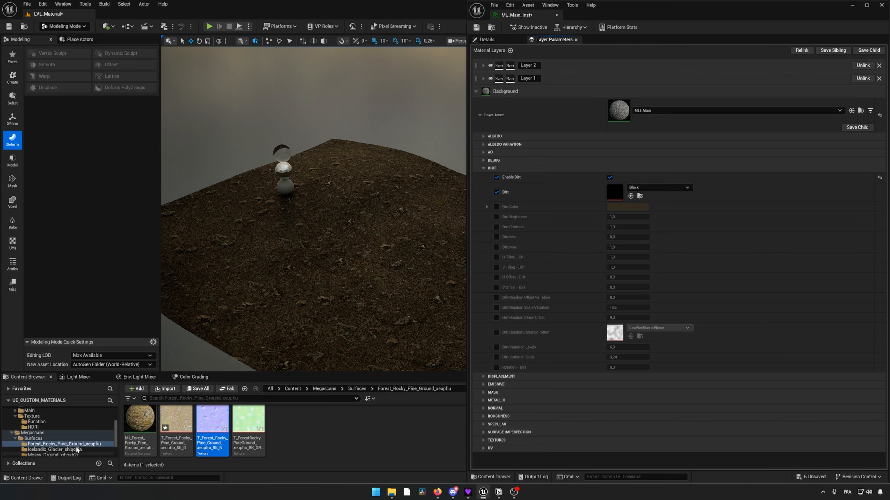
left_click(35, 426)
left_click(35, 422)
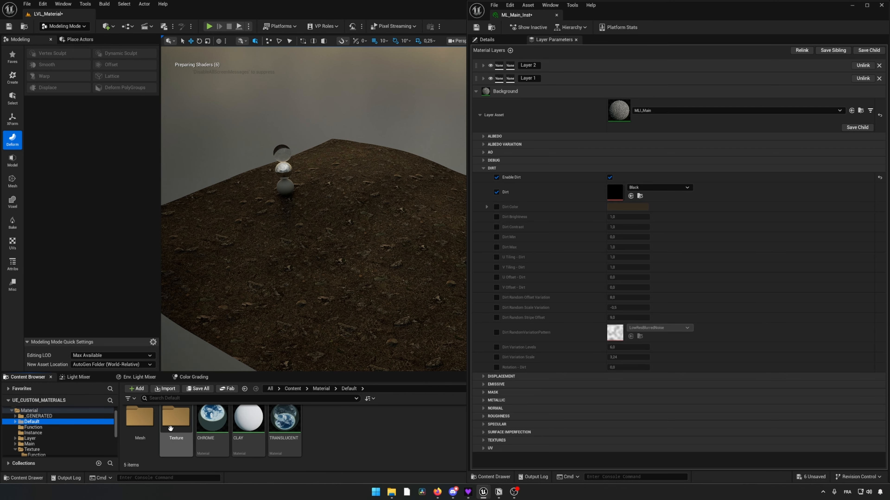
double_click(171, 428)
left_click_drag(147, 441, 616, 194)
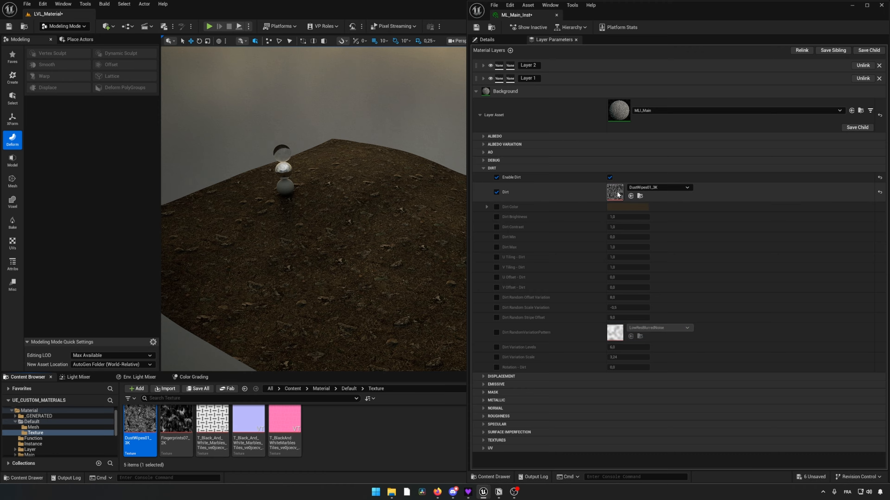
Step: Override Dirt Brightness to about 1,74 and desaturate the Dirt Color to a saturation of about 0,238
left_click(496, 217)
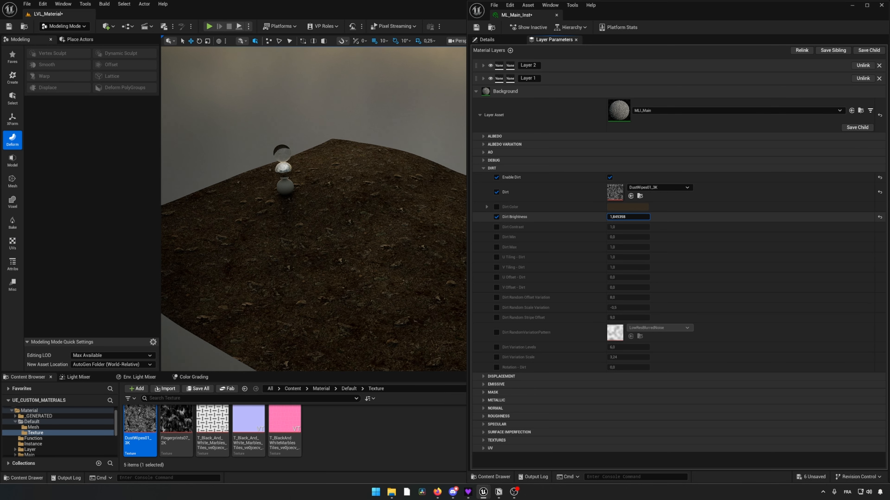
left_click_drag(628, 217, 637, 217)
right_click_drag(278, 246, 280, 258)
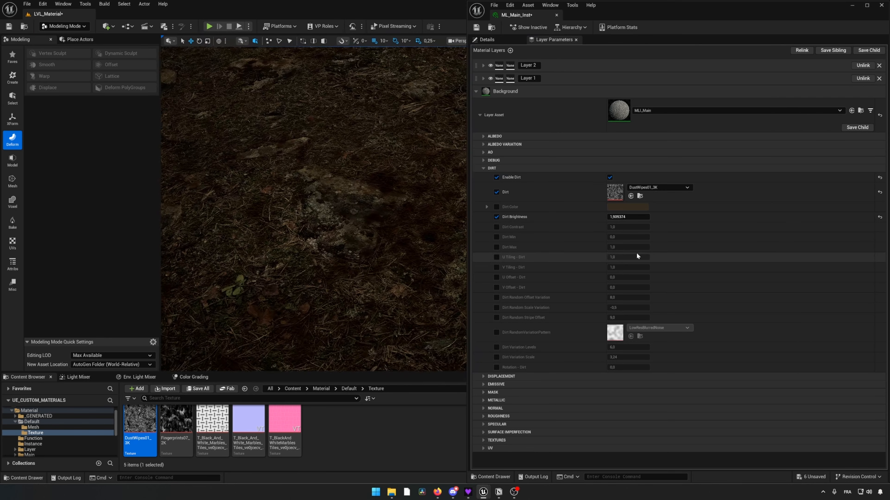
left_click_drag(628, 217, 642, 217)
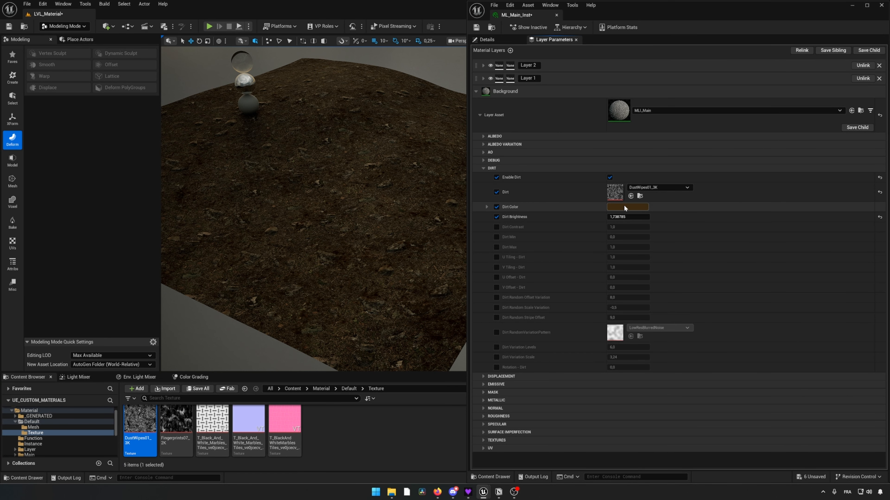
left_click(625, 208)
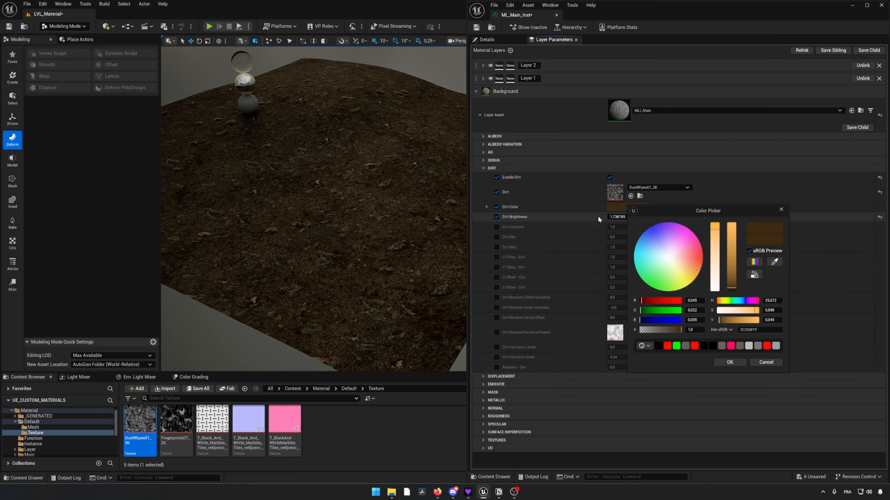
left_click_drag(716, 253, 715, 283)
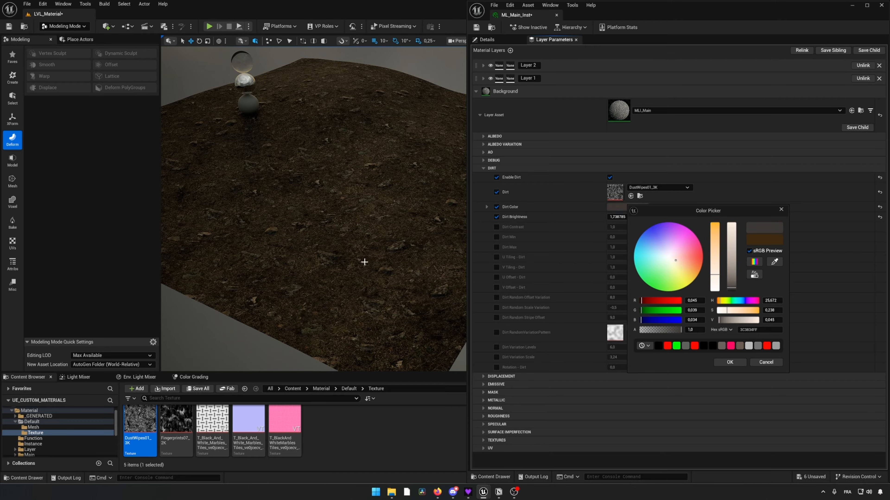
left_click(731, 364)
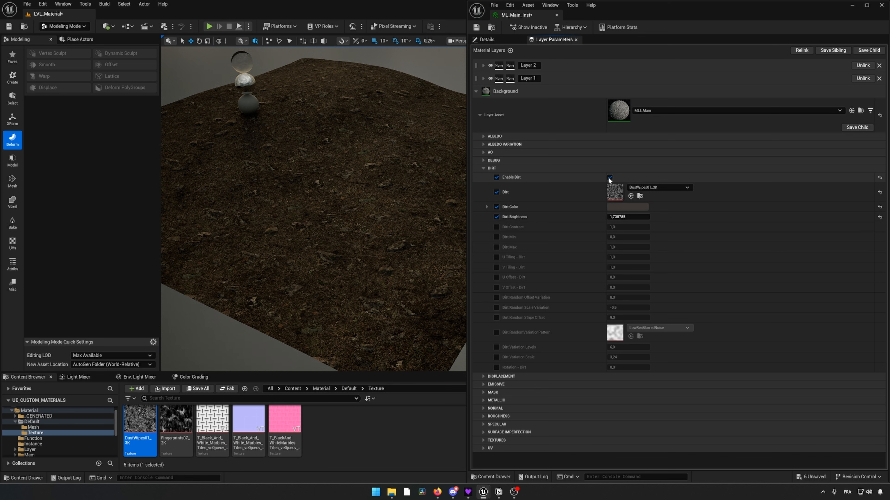
Step: Set Dirt Brightness to about 0,84 and Dirt Contrast to about 0,81, comparing the ground with dirt off and on
left_click_drag(620, 216, 515, 228)
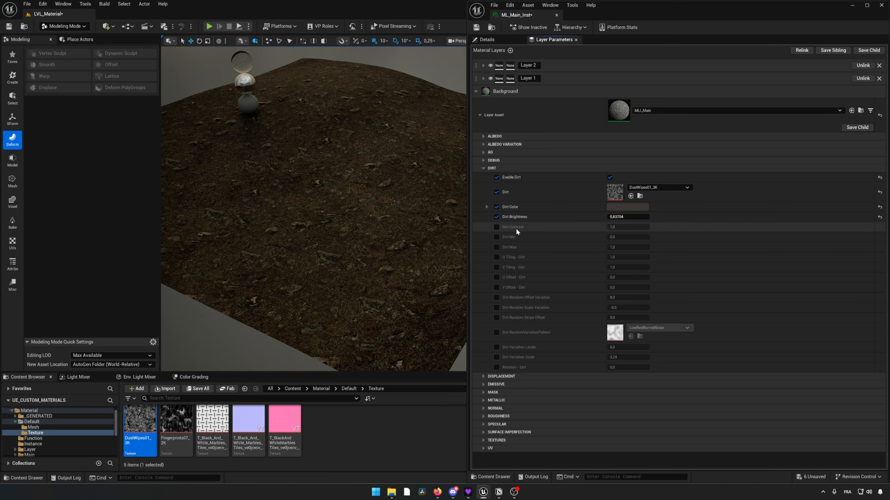
left_click(609, 177)
left_click(610, 178)
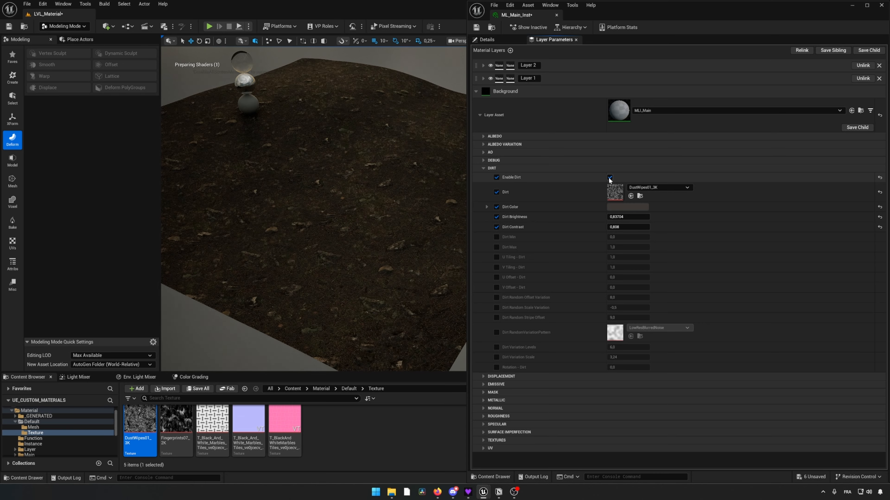
left_click(610, 177)
left_click(610, 177)
left_click(482, 169)
Step: Activate displacement for the Background layer
left_click(496, 177)
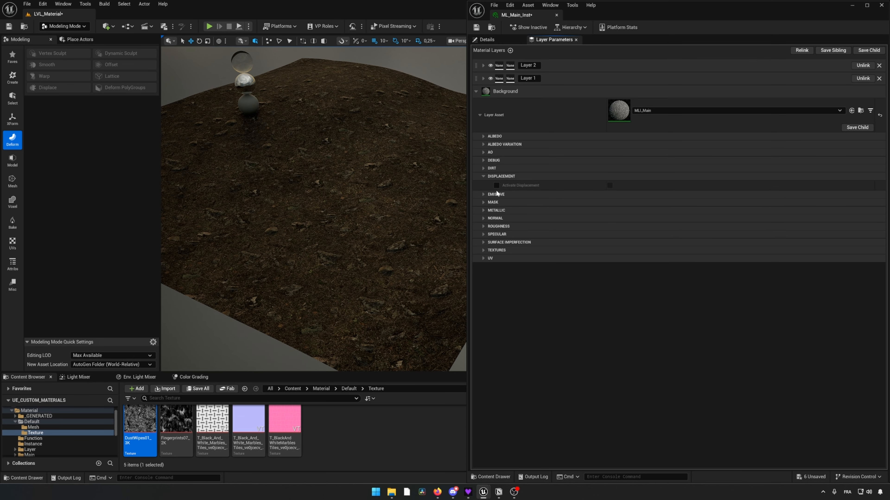
left_click(497, 185)
left_click(609, 186)
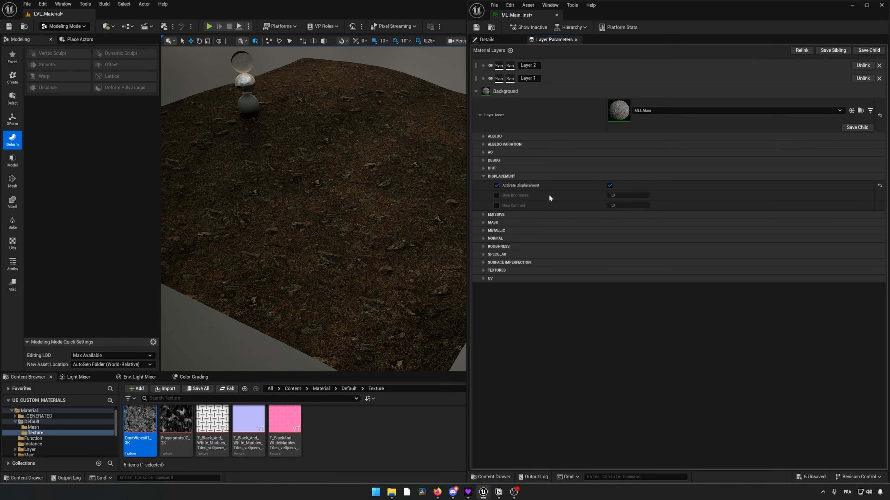
Step: Override tessellation and displacement scaling in the material instance's property overrides, and enable Displacement Fade
left_click(490, 40)
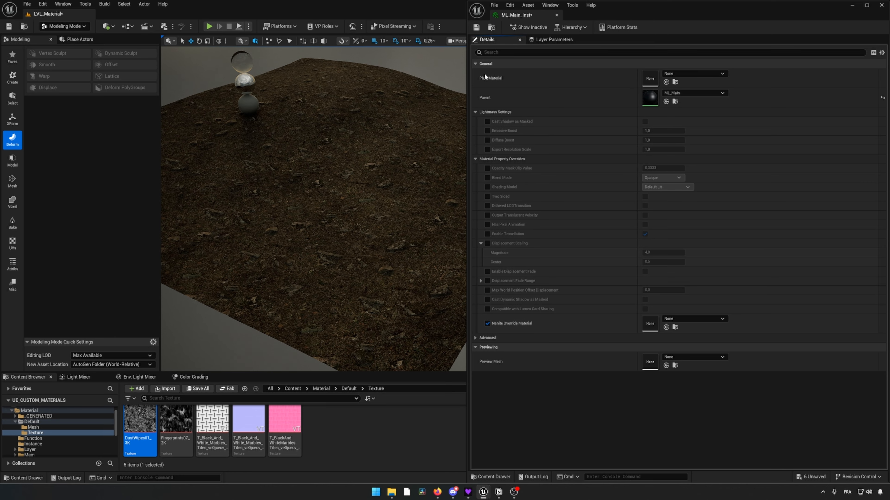
left_click(487, 234)
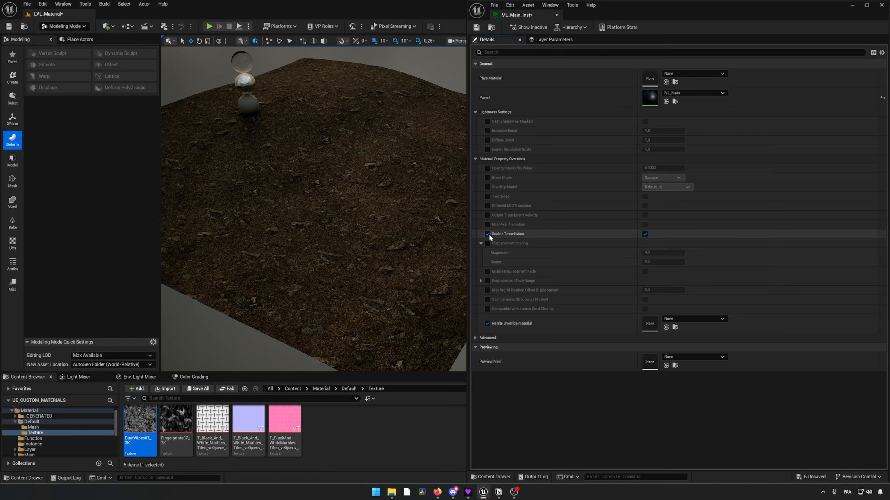
left_click(487, 243)
left_click(487, 271)
left_click(645, 271)
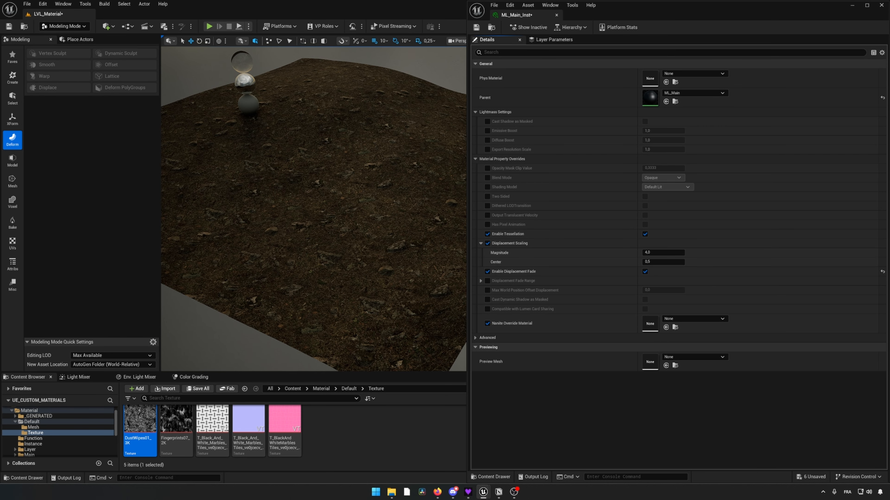
Step: Open the ground's static mesh to check its Nanite settings, and return to ML_Main_Inst beside the viewport
right_click_drag(403, 239, 435, 221)
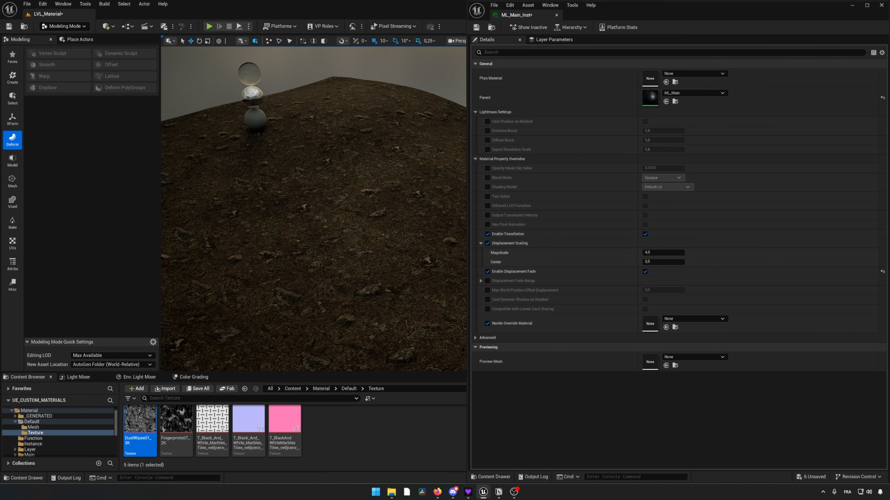
left_click(375, 191)
left_click_drag(758, 7, 536, 32)
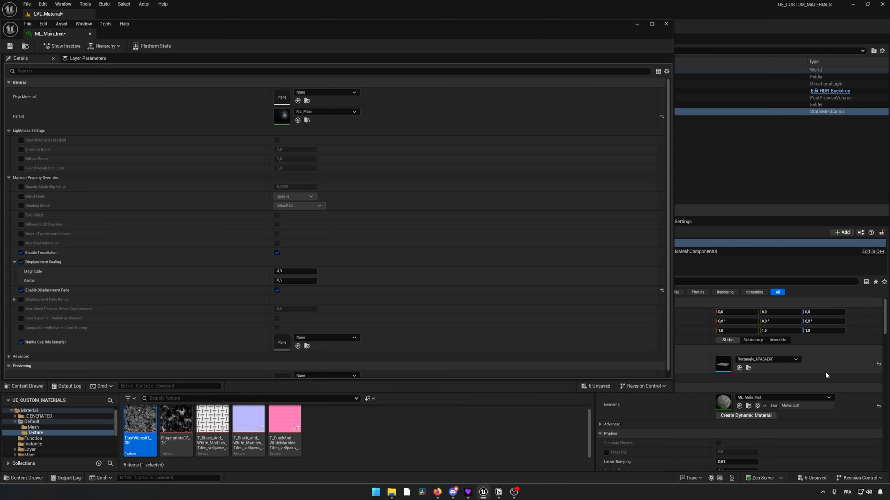
double_click(723, 364)
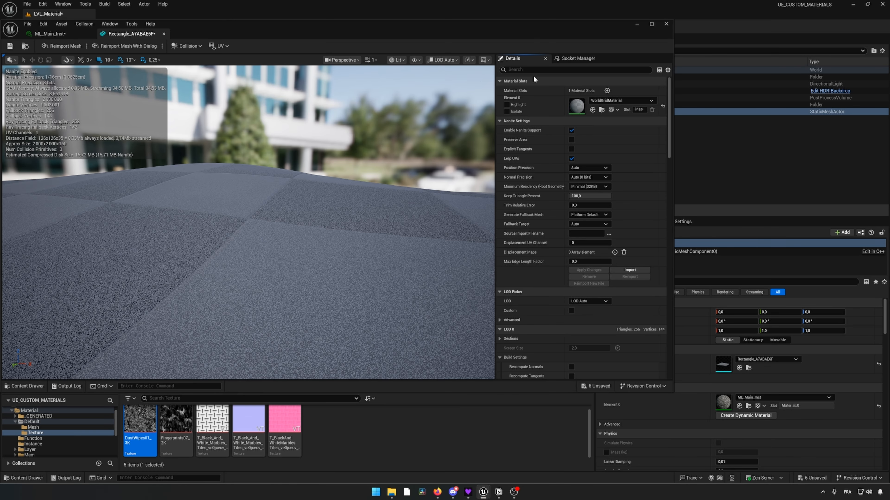
left_click(58, 33)
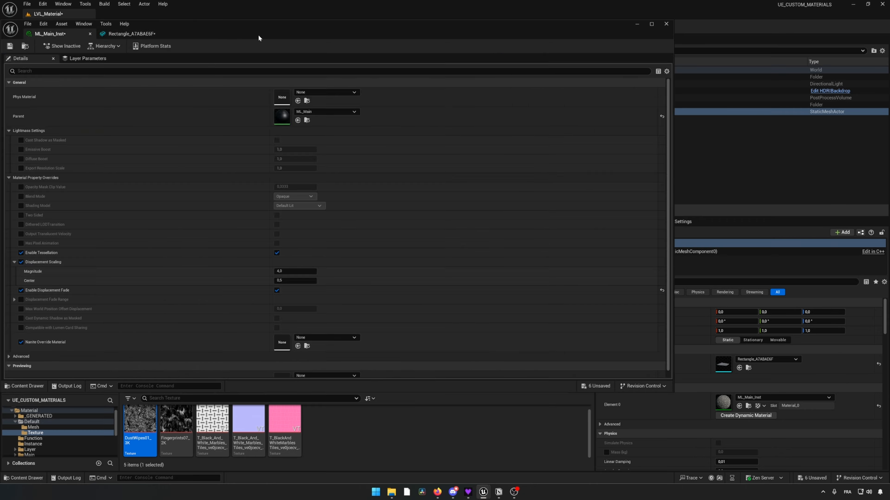
left_click_drag(254, 33, 888, 151)
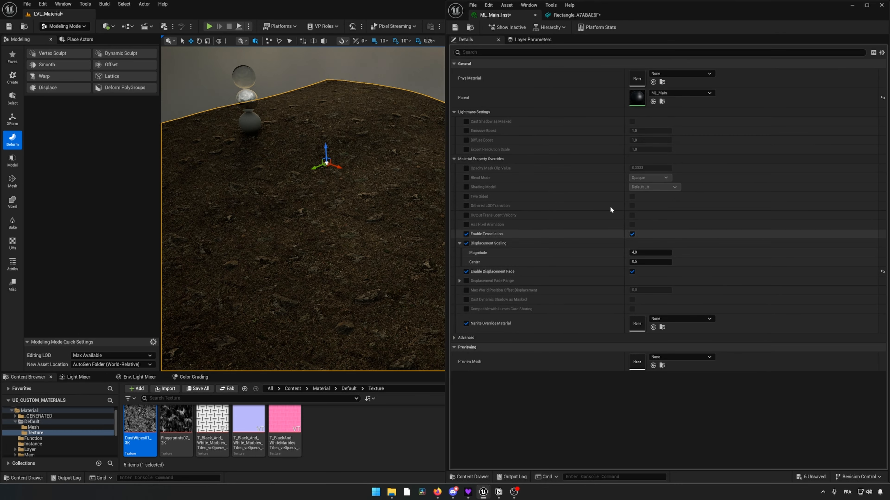
Step: Set the displacement scaling Magnitude of ML_Main_Inst to 10
left_click(529, 39)
left_click(466, 39)
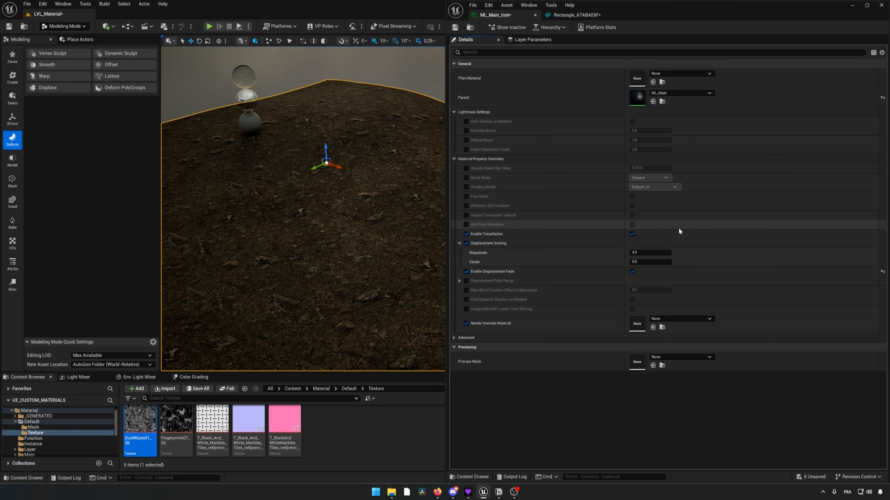
left_click(650, 252)
type("4,0")
key("Return")
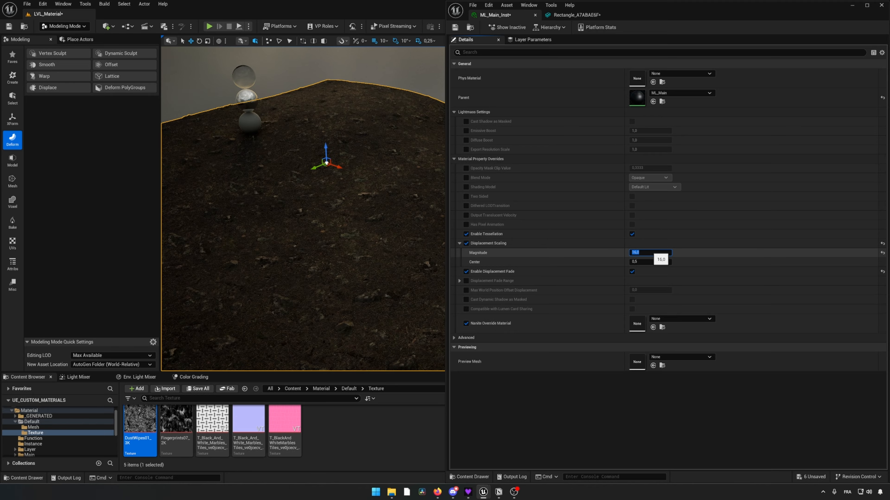
Step: Raise the displacement Magnitude to 32 and inspect the relief across the ground mesh
right_click_drag(386, 197, 344, 177)
left_click(641, 253)
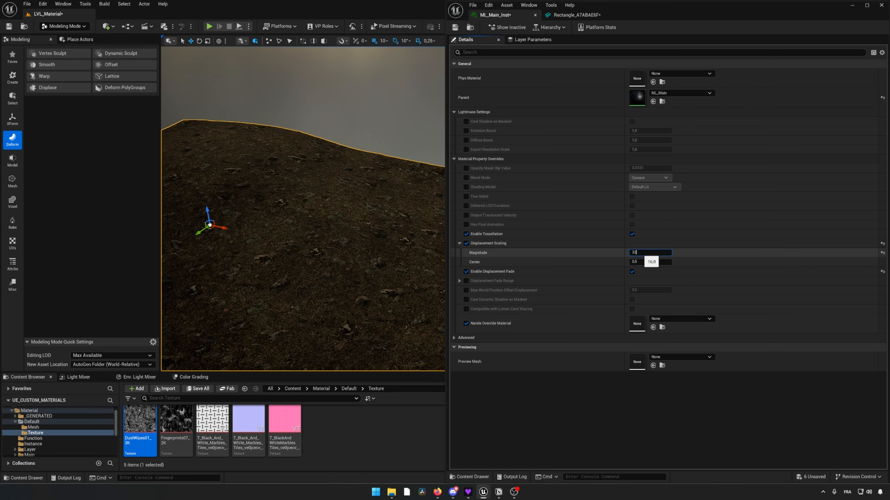
type("32")
key("Return")
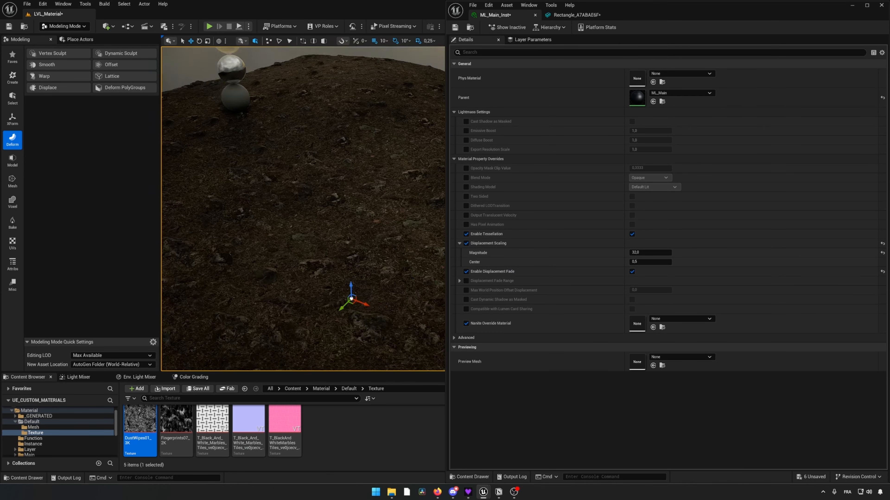
right_click_drag(323, 126, 323, 105)
right_click_drag(303, 209, 314, 263)
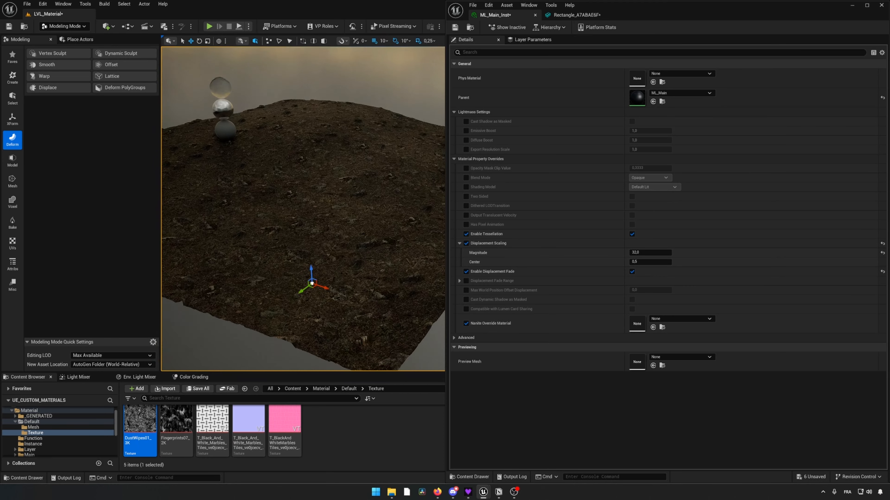
left_click(345, 157)
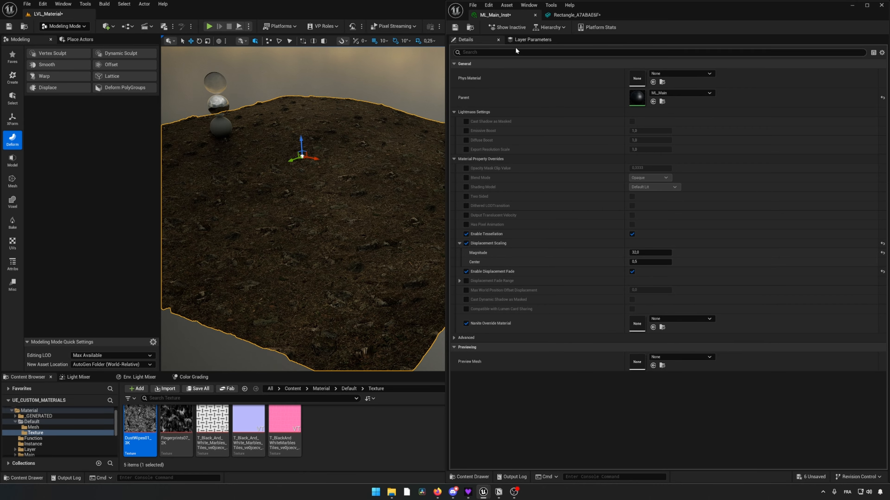
Step: Override the Background layer's Disp Brightness and Disp Contrast, trying a brightness of 0 and a lower contrast before restoring both to 1,0
left_click(531, 39)
left_click(475, 196)
left_click(600, 196)
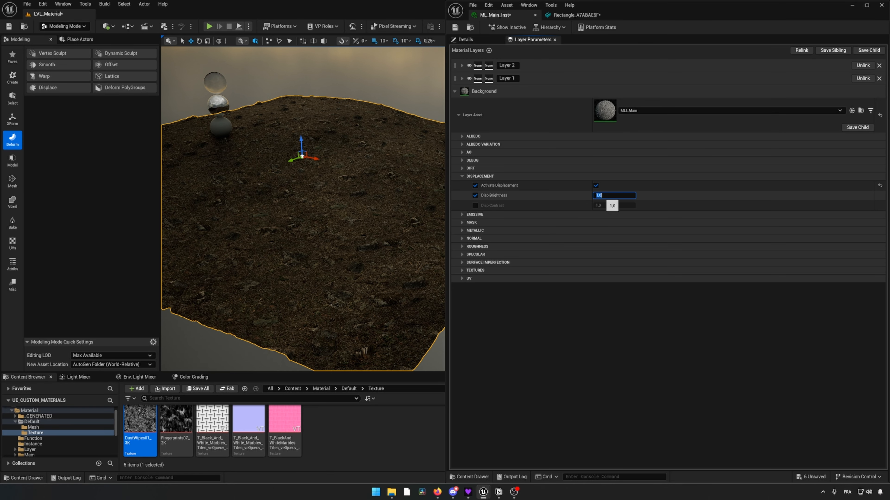
type("0")
key("Return")
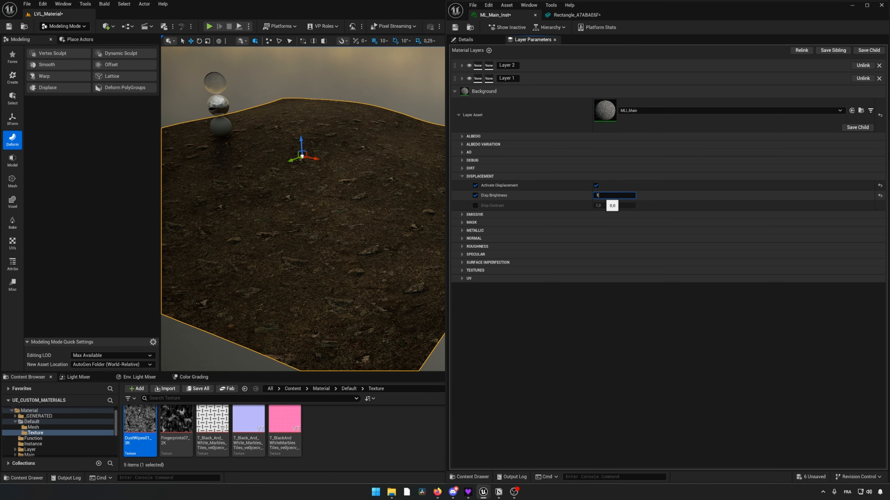
key("Return")
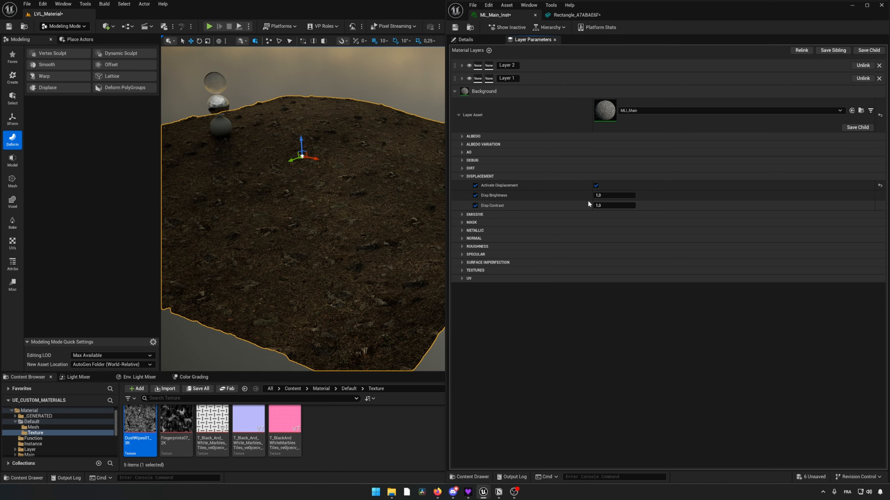
mouse_move(601, 206)
left_mouse_down()
mouse_move(592, 206)
mouse_move(601, 206)
left_mouse_up()
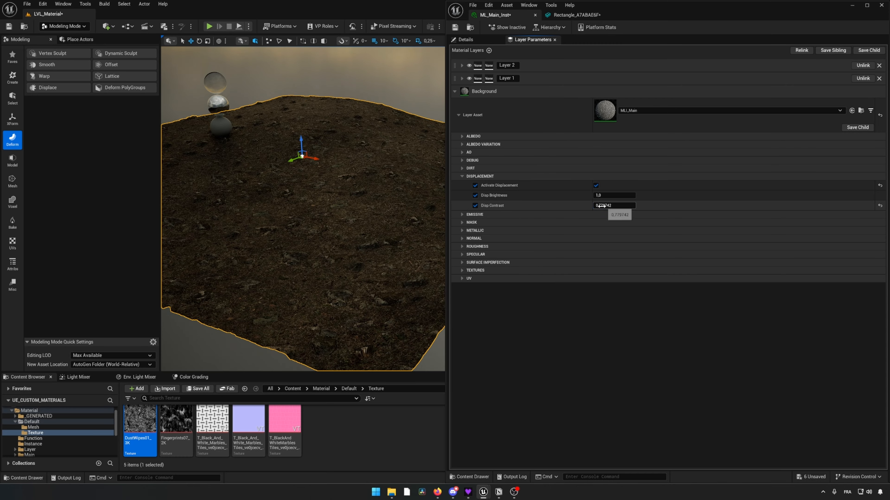
key("ctrl+z")
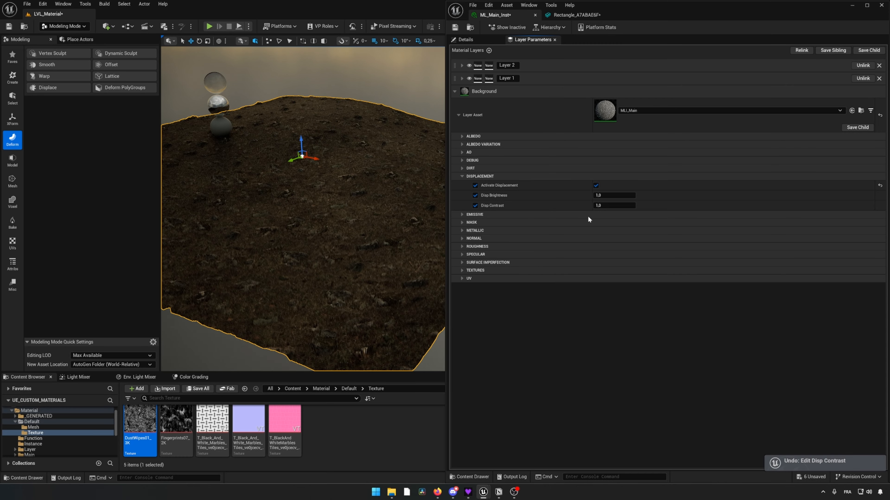
Step: Look through the Background layer's Mask, Metallic, Normal and Roughness parameter groups and view the ground from another angle
left_click(463, 176)
left_click(463, 192)
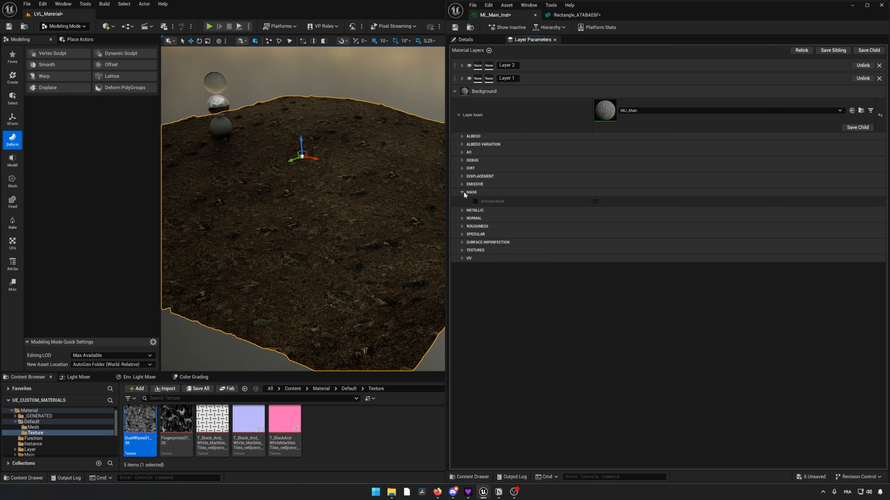
left_click(462, 193)
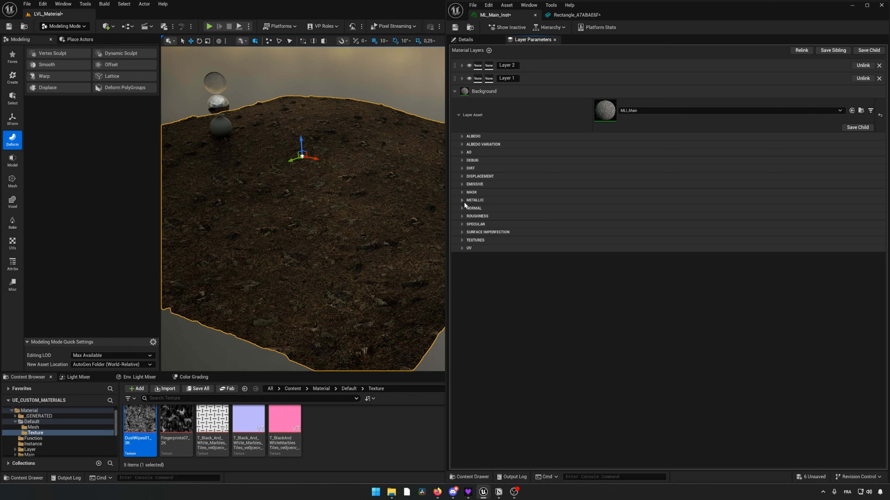
left_click(462, 201)
left_click(462, 201)
left_click(461, 208)
left_click(462, 209)
left_click(463, 214)
left_click(464, 216)
left_click(463, 217)
left_click(463, 217)
right_click_drag(377, 234, 338, 226)
right_click_drag(403, 253, 395, 254)
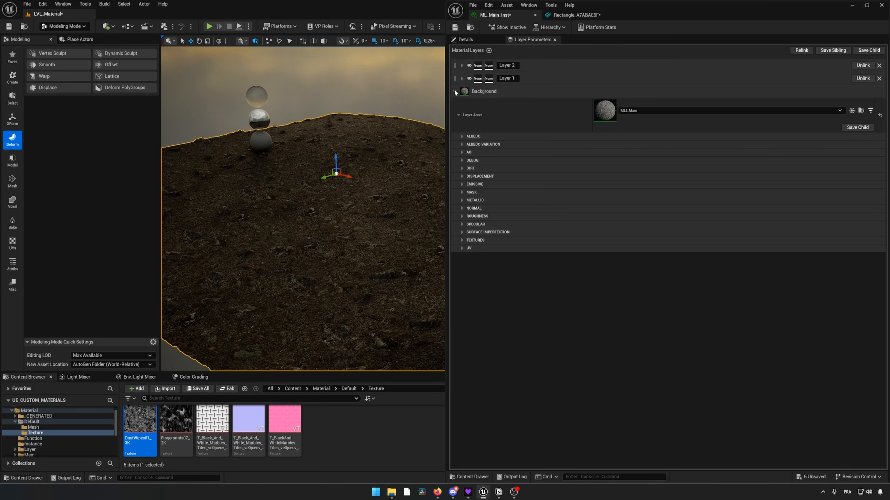
Step: Assign MLI_Main as the layer asset of Layer 1 in the material layer stack
left_click(455, 91)
left_click(462, 78)
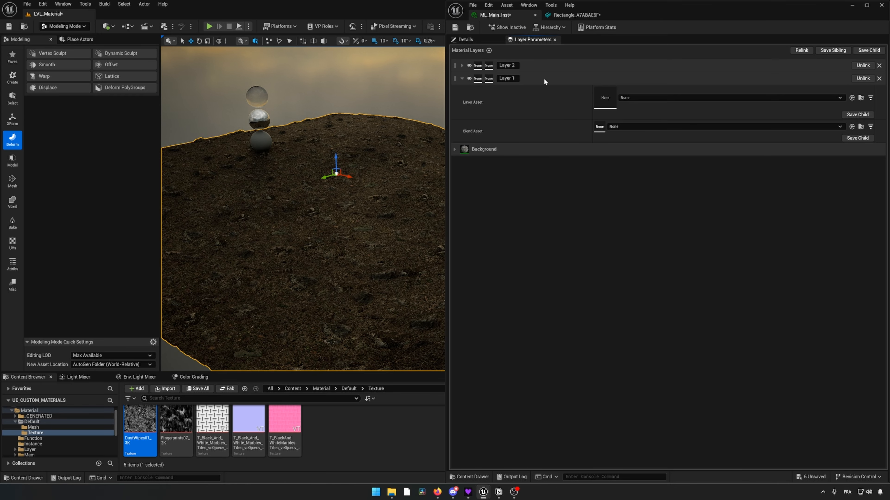
right_click_drag(378, 224, 392, 245)
scroll(44, 440, "down", 2)
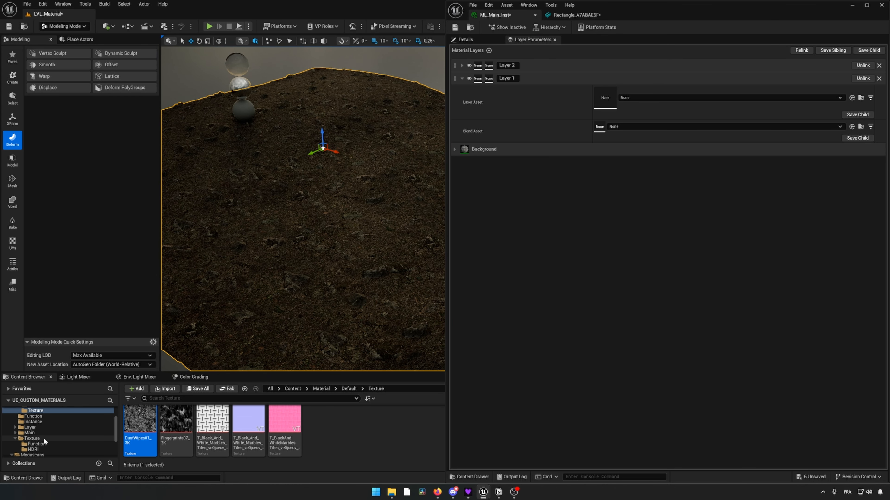
scroll(45, 441, "down", 2)
left_click(686, 97)
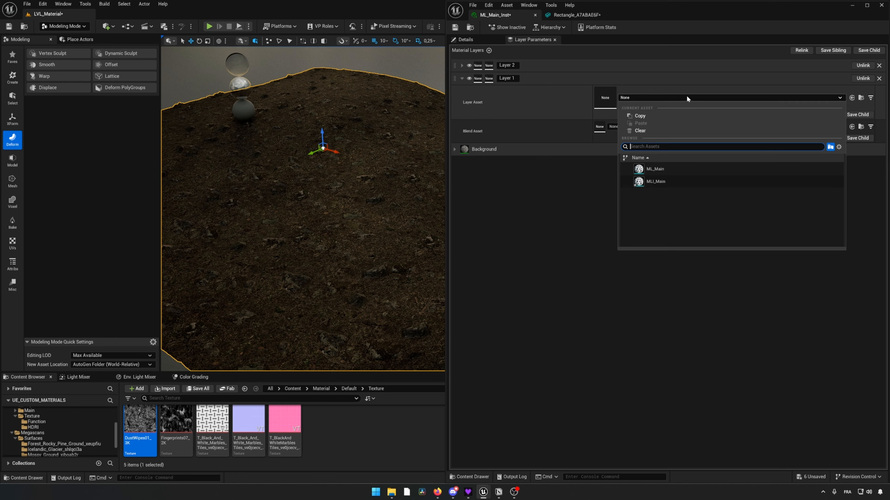
left_click(655, 181)
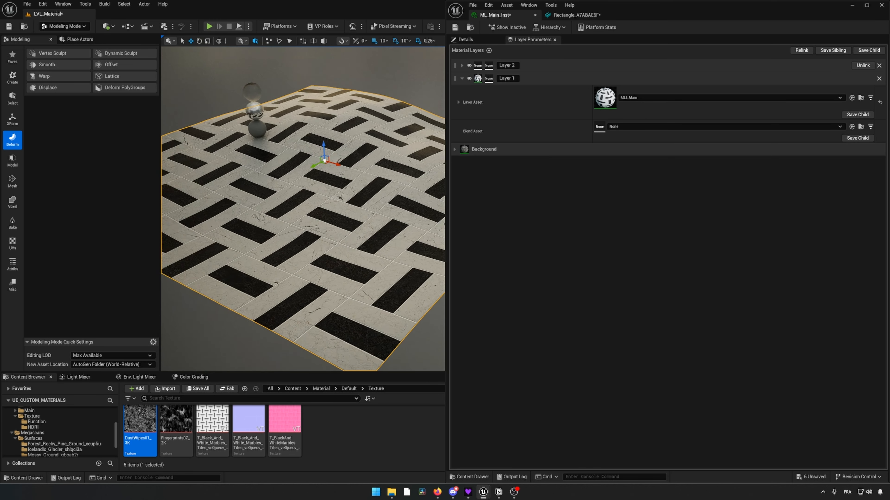
right_click_drag(302, 209, 298, 199)
Step: Override Layer 1's Albedo, ORD and Normal textures with the Nordic_Forest_Ground_Roots_Coarse maps and enable Tile Texture
scroll(55, 436, "down", 2)
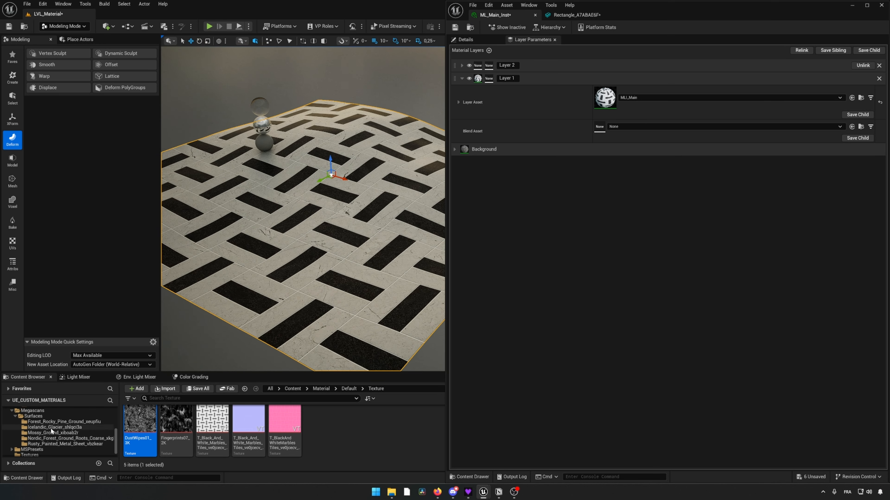
left_click(52, 439)
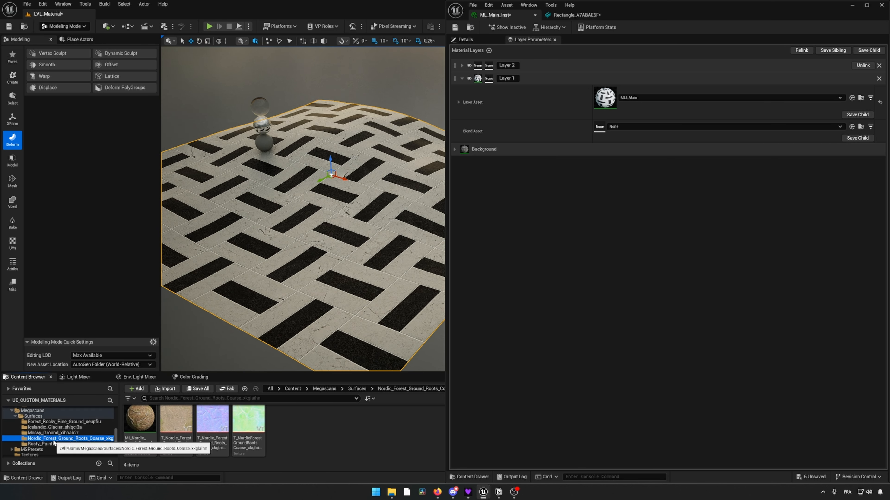
left_click(458, 102)
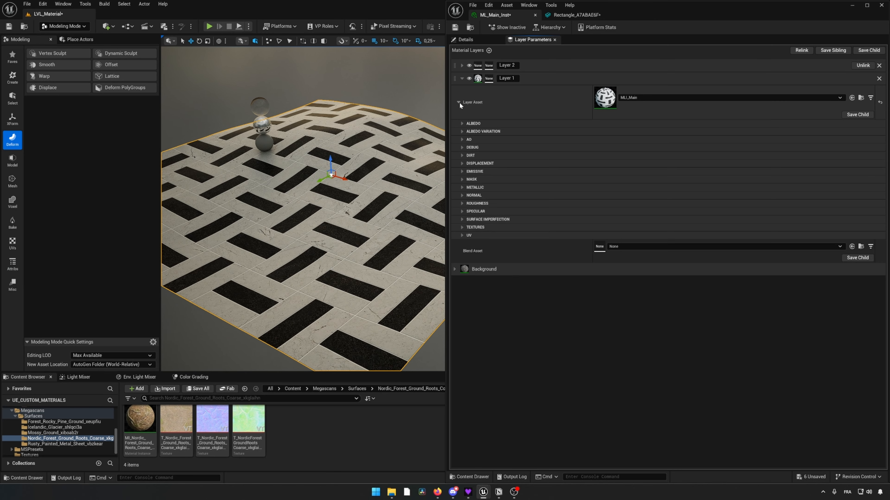
left_click(462, 227)
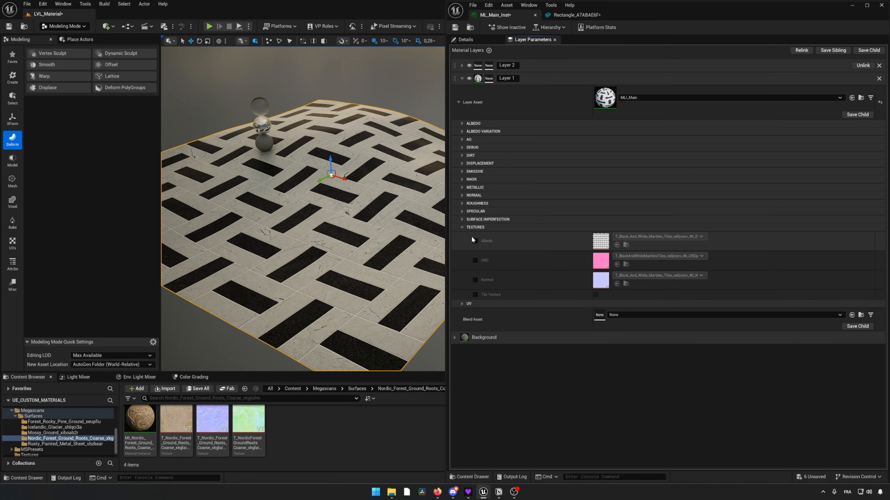
left_click(476, 280)
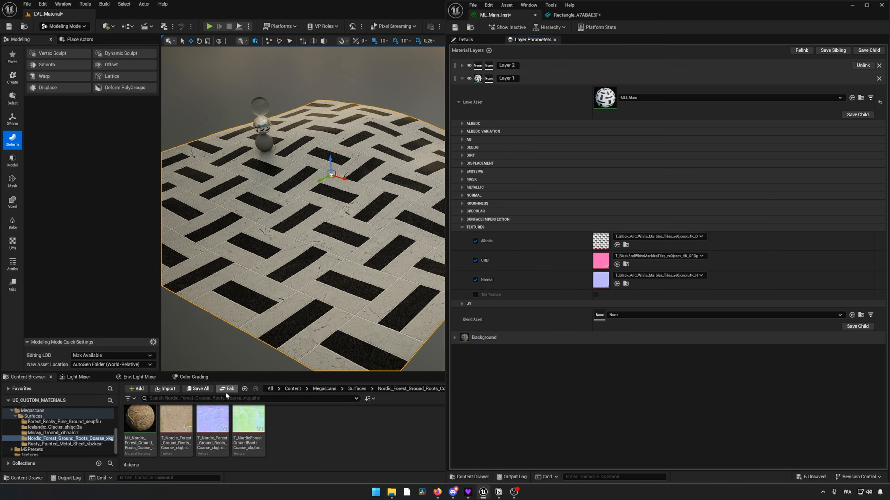
left_click_drag(183, 424, 603, 240)
left_click_drag(212, 423, 592, 286)
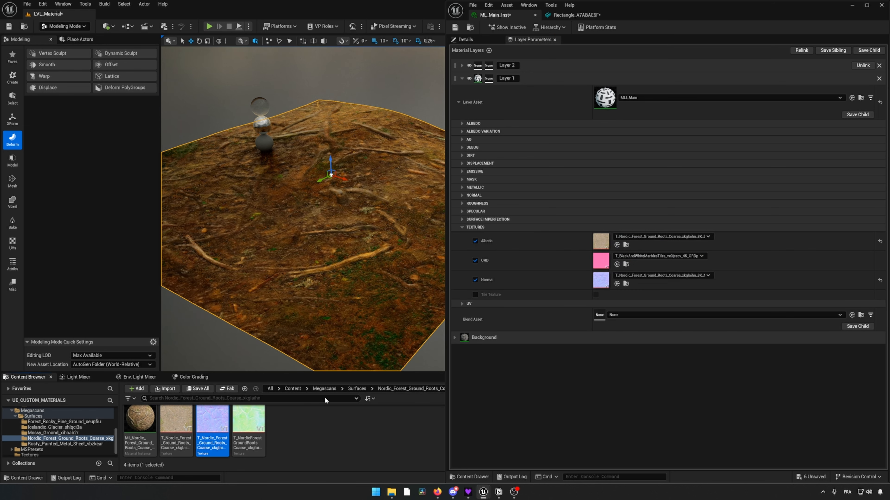
left_click_drag(248, 424, 600, 261)
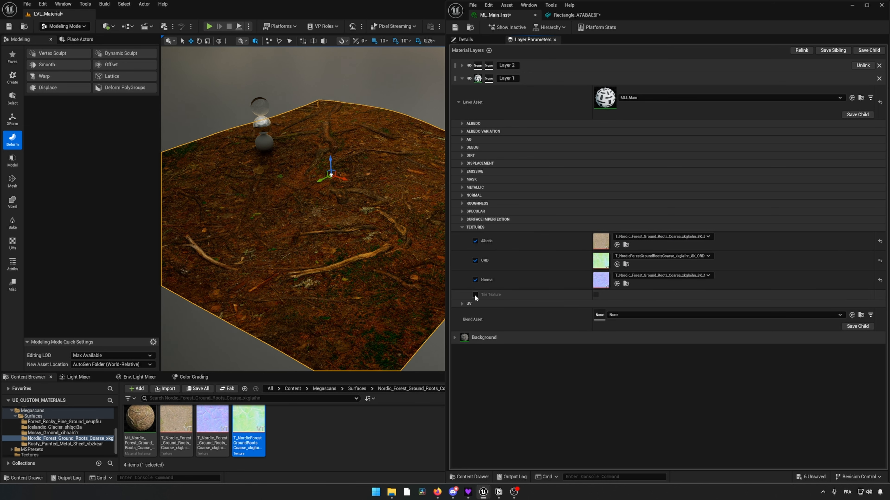
left_click(595, 295)
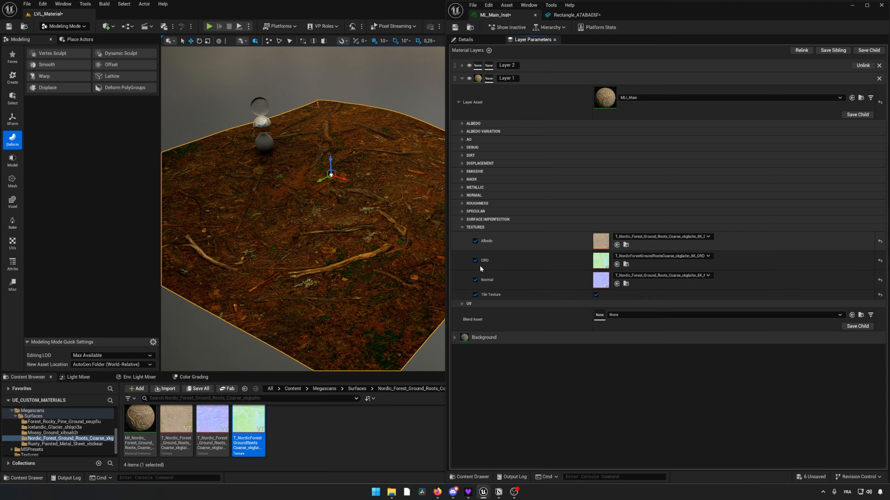
Step: Override Layer 1's U Tiling and V Tiling and set both to 0,25
left_click(461, 304)
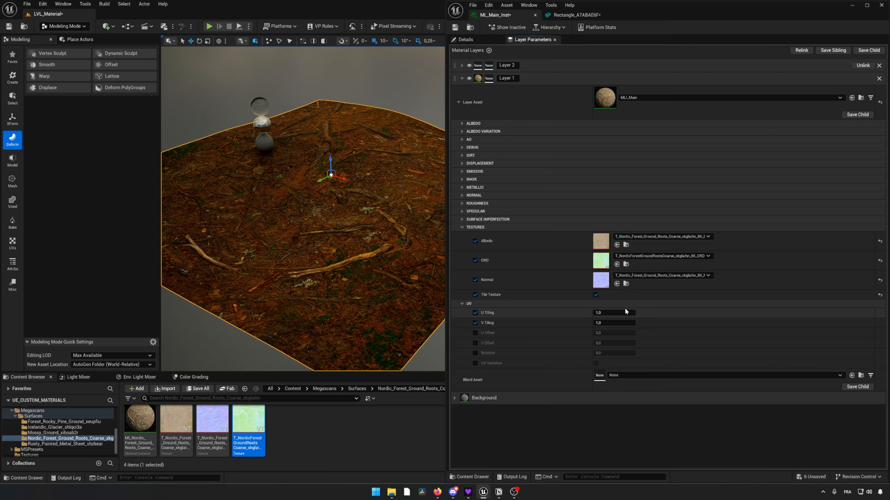
left_click(614, 312)
type("0,25")
key("Return")
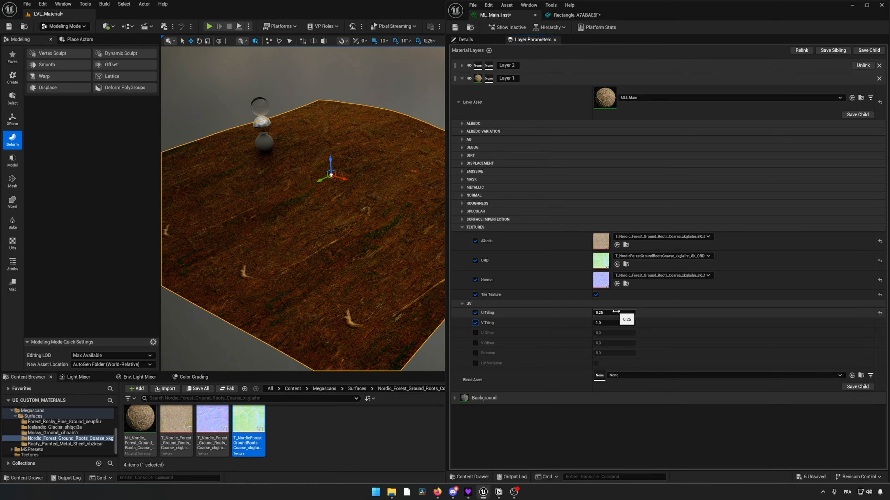
type("0,25")
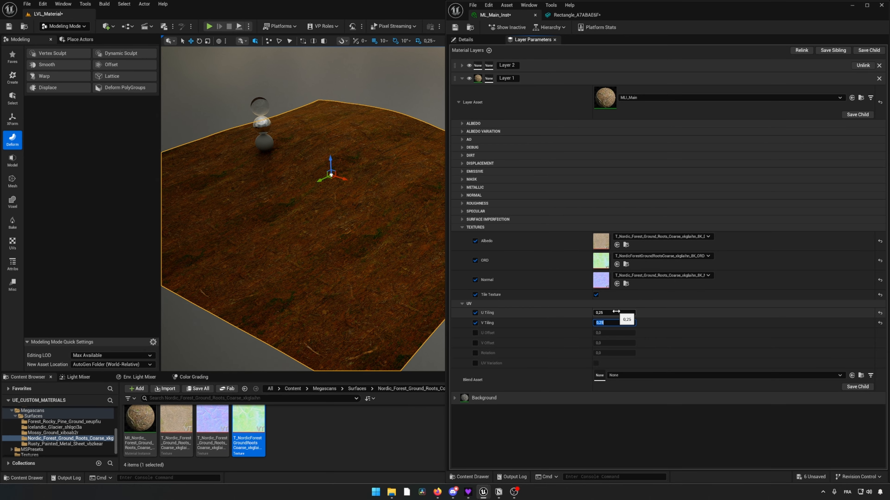
key("Return")
Step: Enable Layer 1's UV Variation and Random Rotation and Scale UV, with variation levels about 7,16, variation scale about 3,38 and rotation about 13,85
left_click(595, 363)
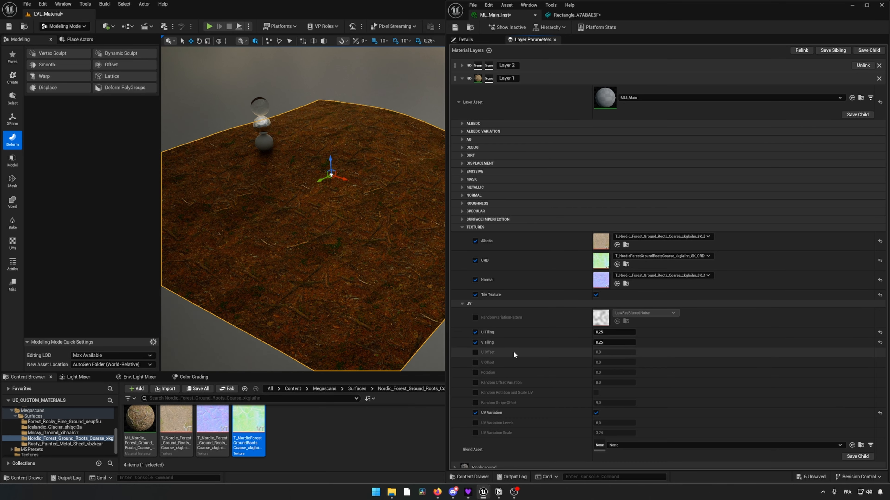
left_click(596, 393)
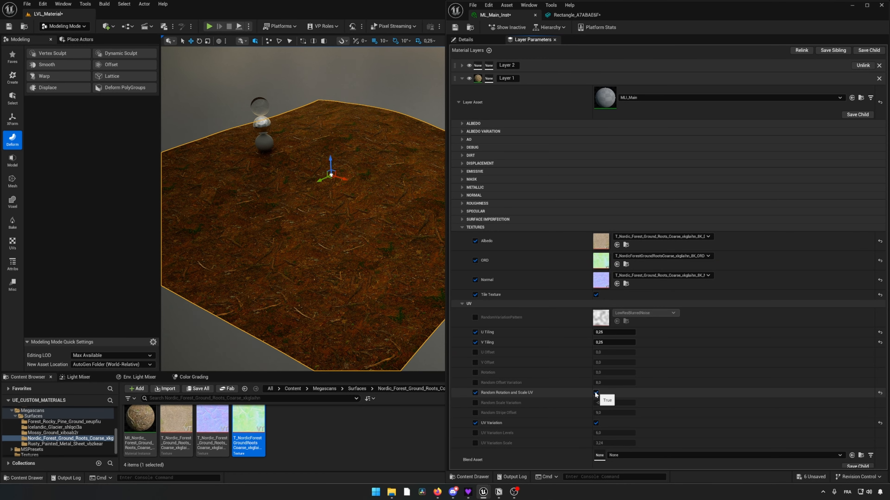
left_click(475, 432)
left_click(475, 443)
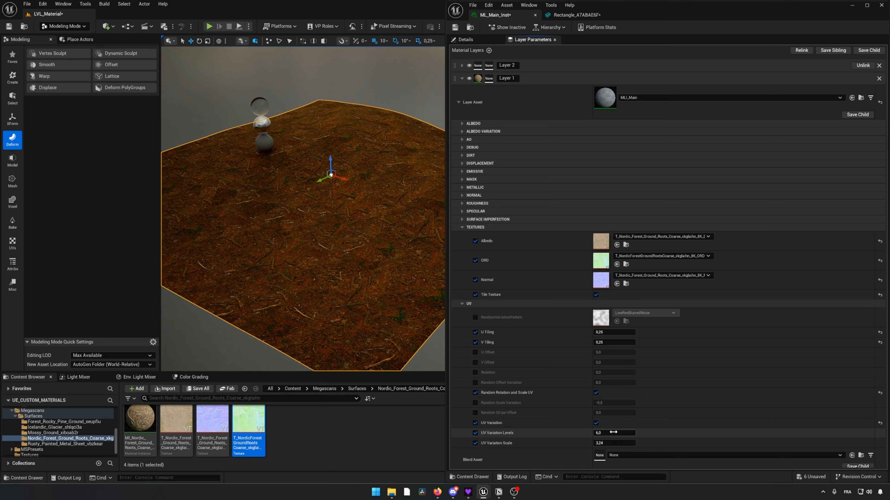
left_click_drag(619, 434, 614, 440)
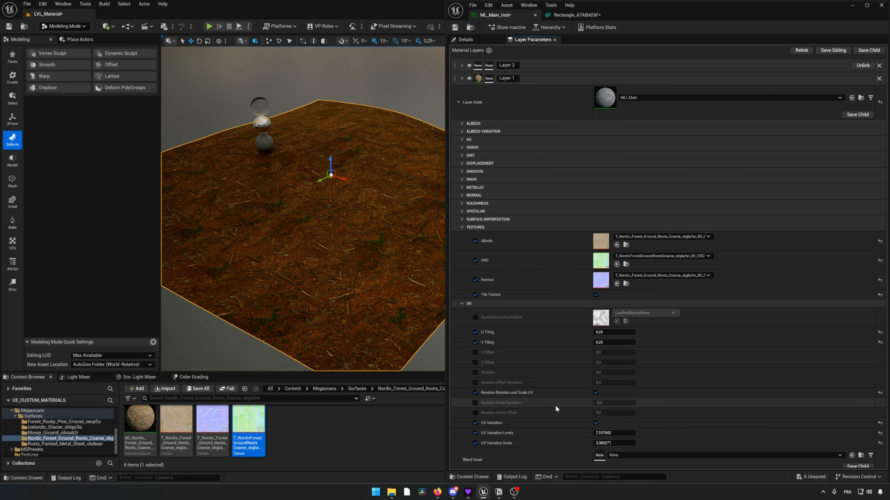
left_click(476, 373)
left_click_drag(613, 373, 605, 374)
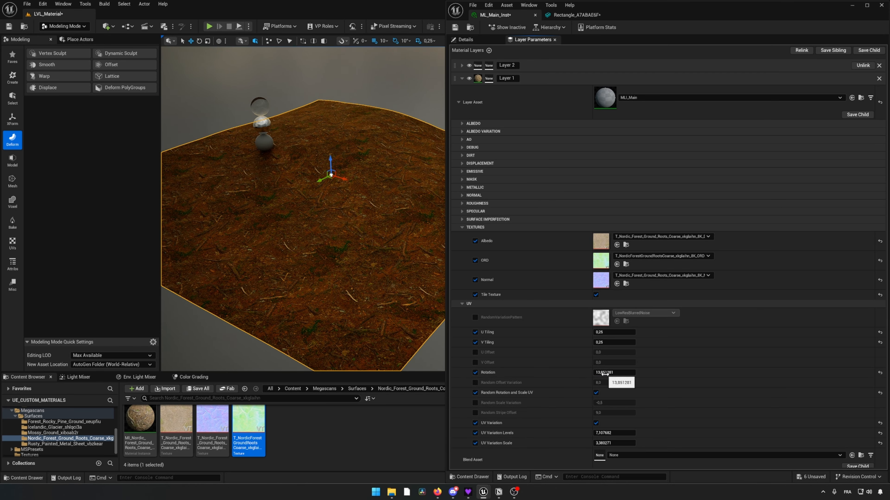
Step: Lower the albedo Saturation of Layer 1 and override its Albedo Brightness
left_click(462, 124)
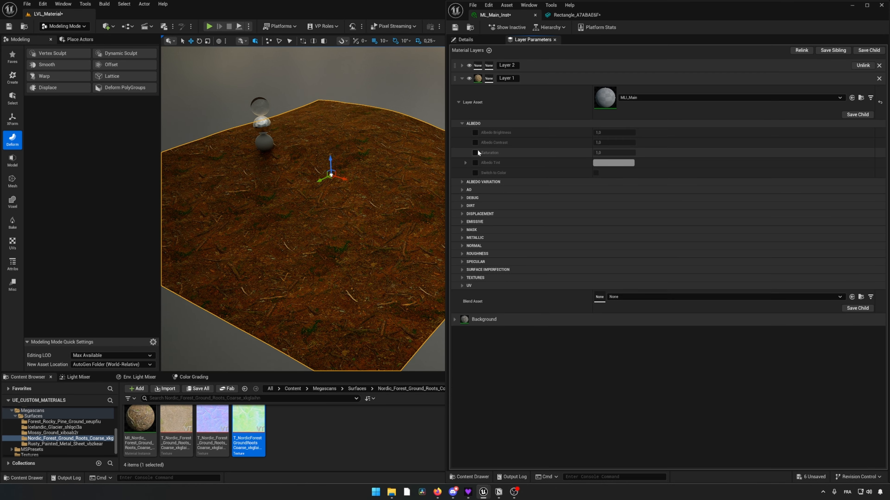
left_click_drag(619, 152, 611, 132)
left_click(475, 133)
left_click(461, 124)
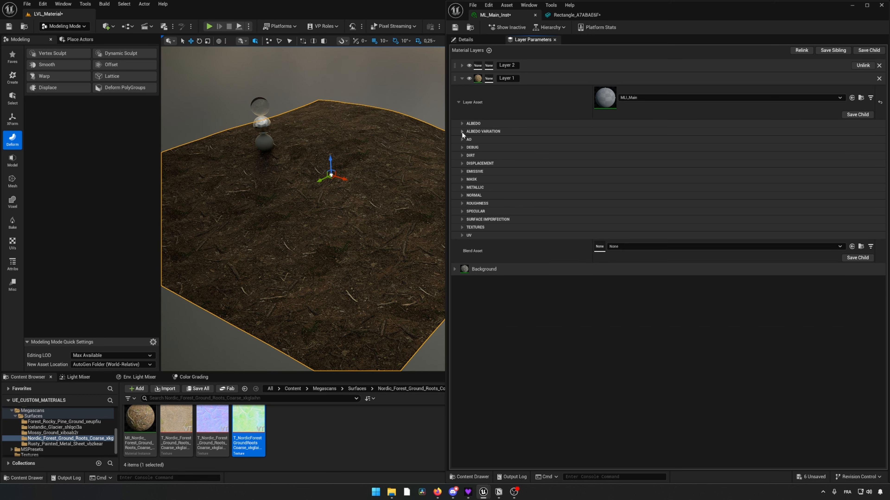
Step: Enable Layer 1's Albedo Variation with Noise Contrast overridden, and set the variation offset to about 0,52 in U and 1,02 in V
left_click(462, 131)
left_click(595, 140)
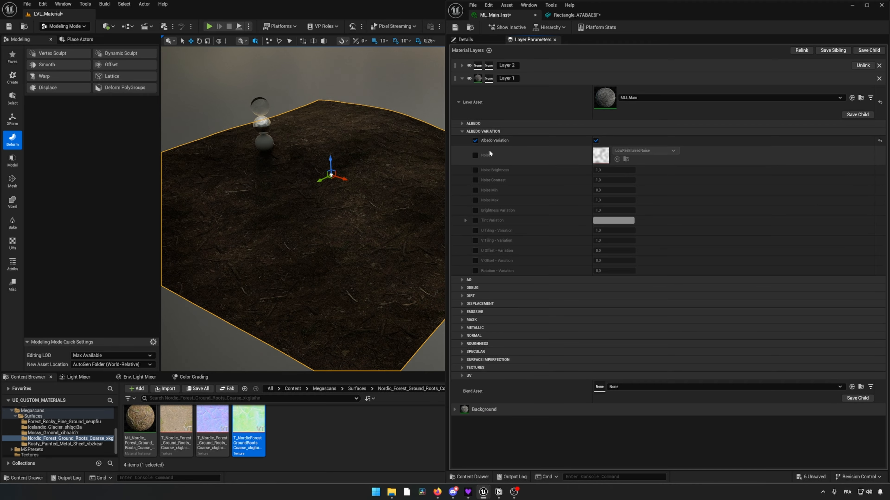
left_click(475, 180)
left_click(475, 251)
left_click(475, 260)
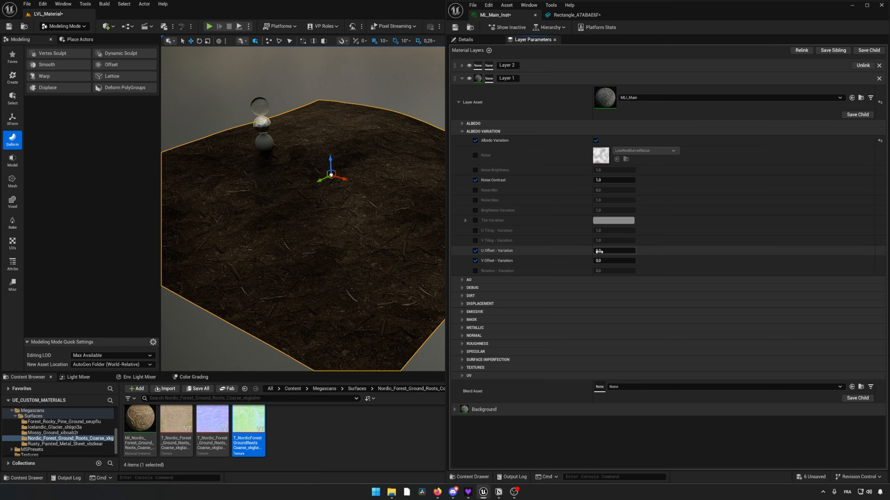
left_click_drag(605, 251, 630, 260)
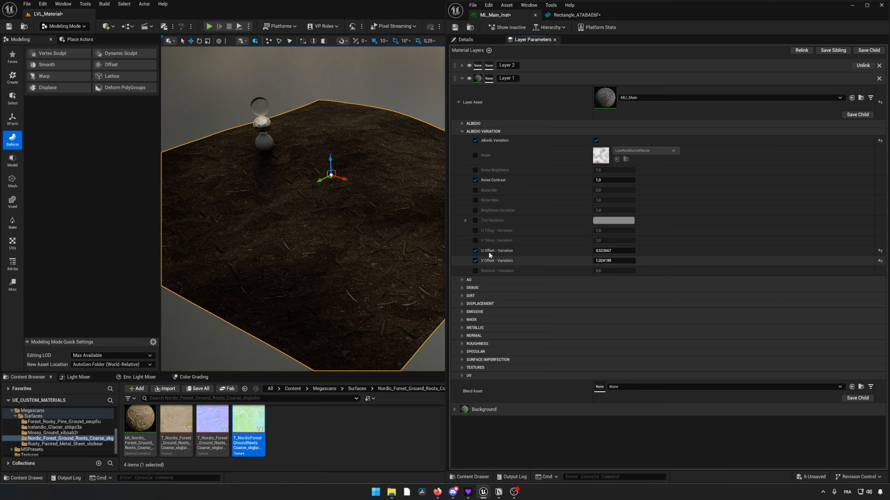
Step: Override the U and V tiling of Layer 1's albedo variation and set both to 0,5
left_click(475, 230)
left_click(475, 240)
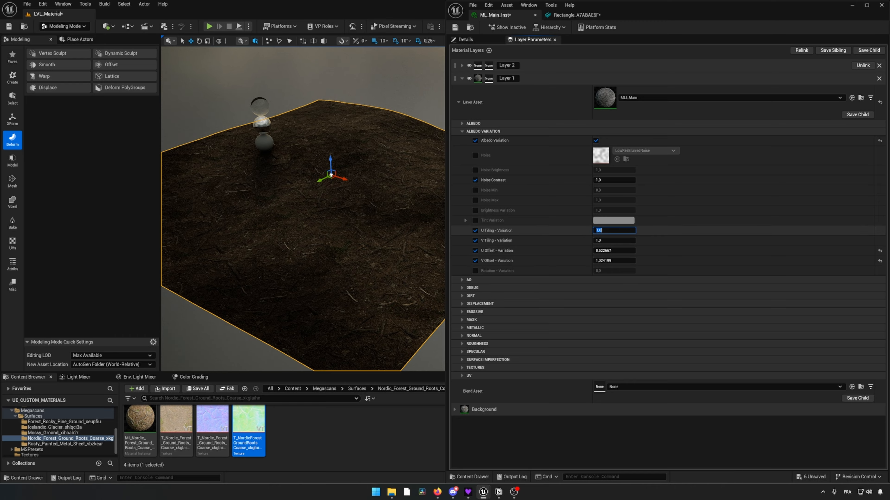
type(",5")
key("Return")
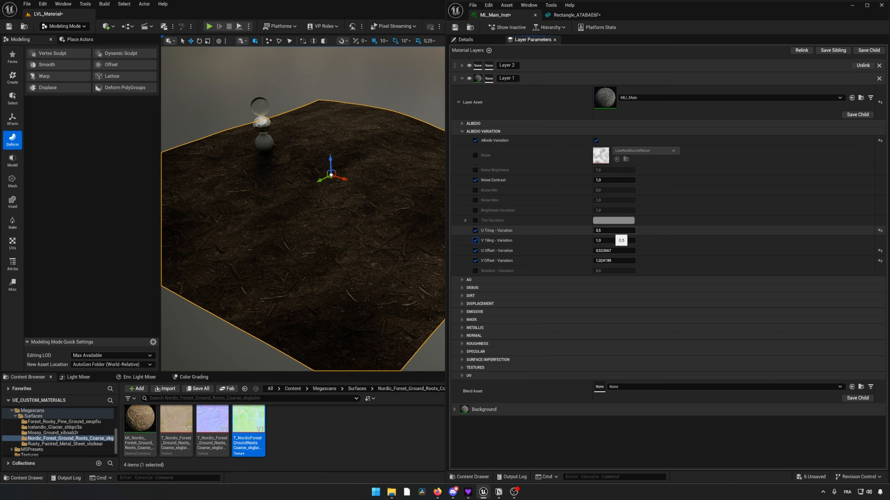
key("Tab")
type("0,5")
Step: Set the albedo variation's Noise Contrast to about 0,19 and its Noise Brightness to about 1,16 on Layer 1
left_click_drag(613, 180, 562, 180)
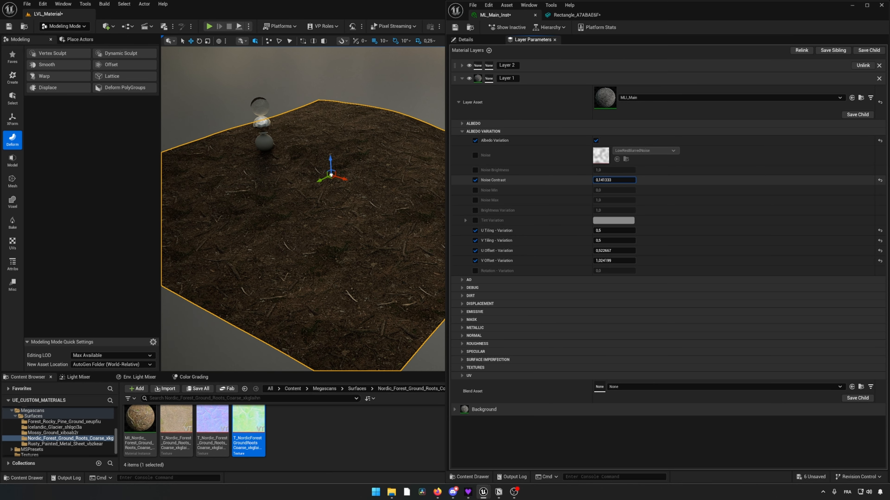
left_click_drag(615, 181, 610, 181)
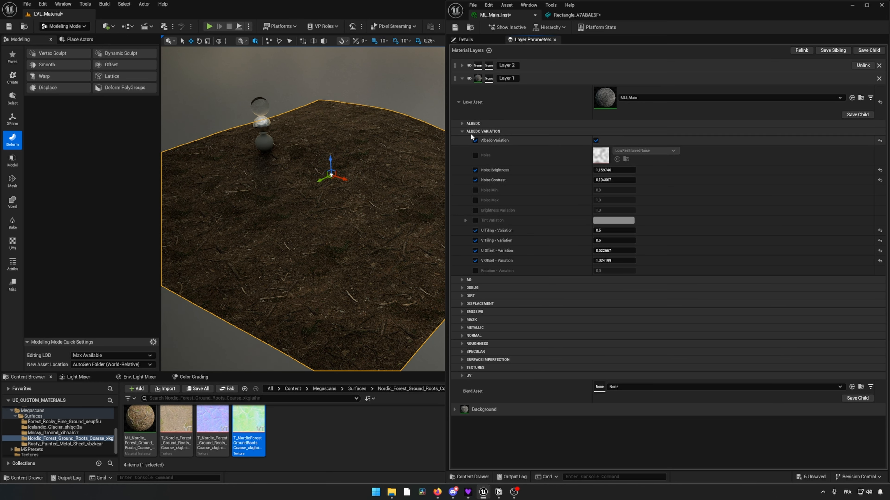
left_click(462, 131)
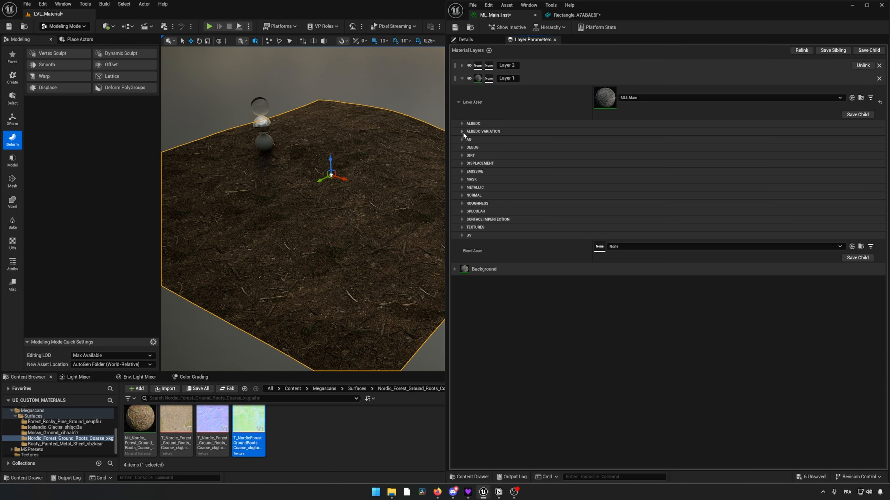
Step: Enable Dirt on Layer 1 and assign DustWipes01_3K from the Default Texture folder as its Dirt texture
left_click(462, 155)
left_click(596, 165)
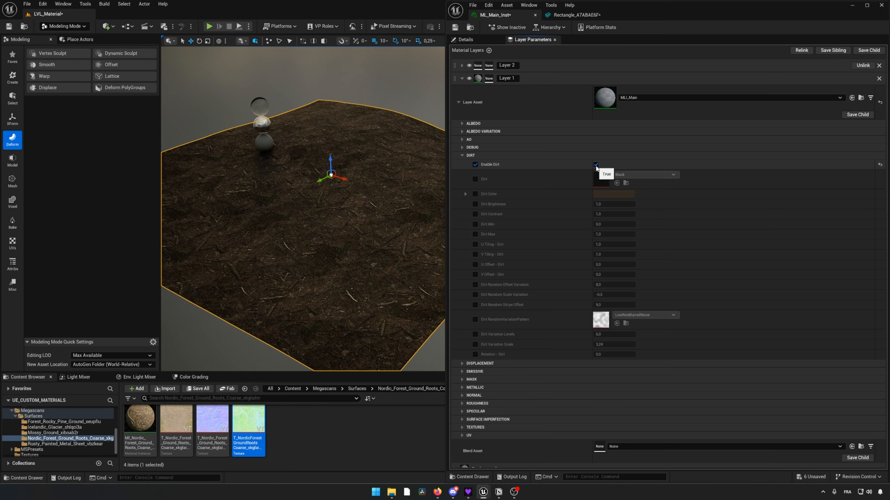
left_click(475, 179)
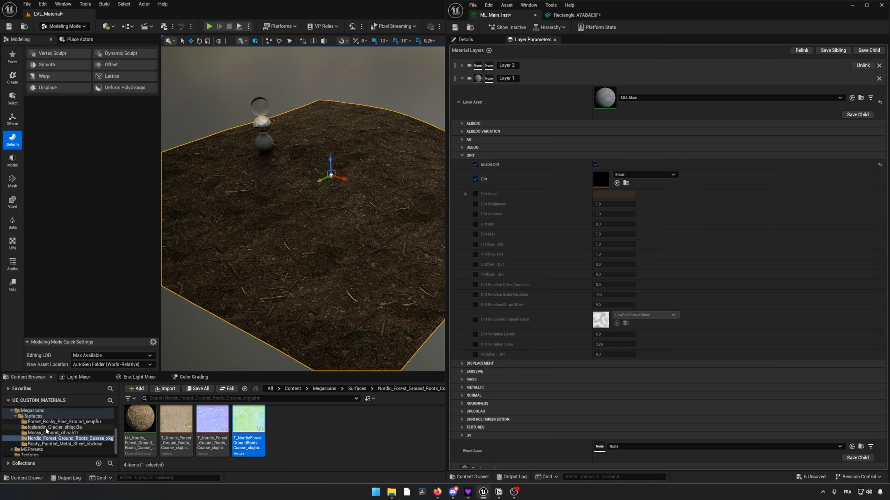
scroll(46, 431, "up", 3)
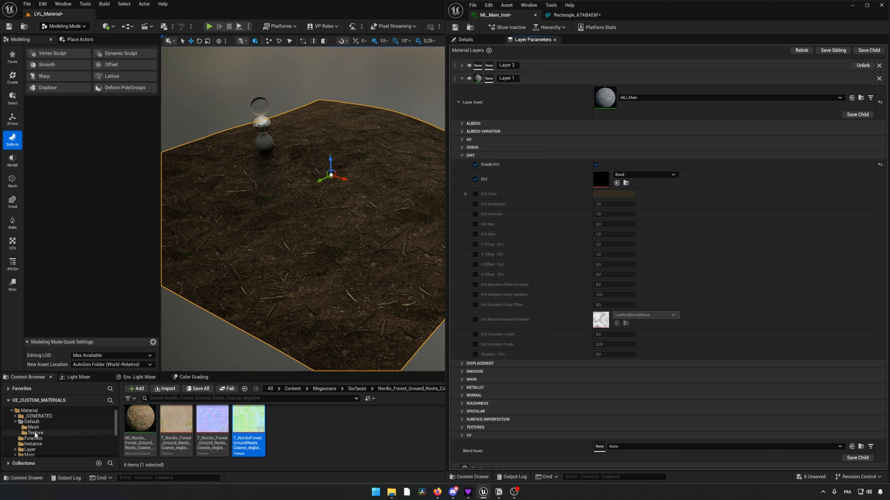
left_click(35, 433)
left_click_drag(140, 420, 623, 179)
Step: Set Layer 1's Dirt Brightness to about 1,27 and Dirt Contrast to about 0,52, and lower the Dirt Color's saturation to about 0,1
left_click_drag(614, 204, 615, 203)
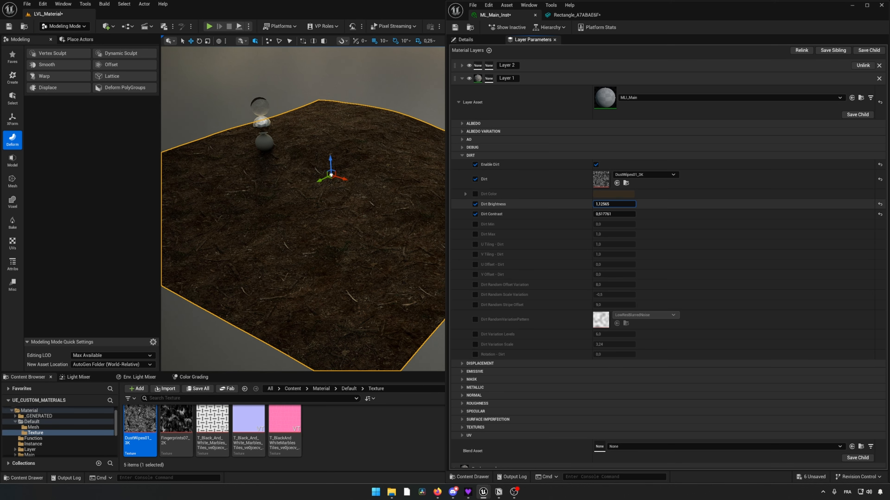
left_click(476, 193)
left_click(601, 192)
left_click_drag(689, 228, 689, 282)
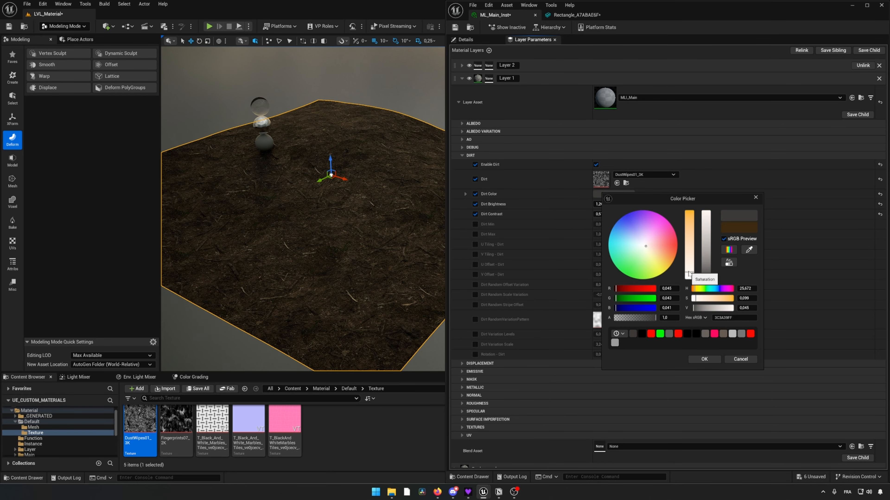
left_click(702, 360)
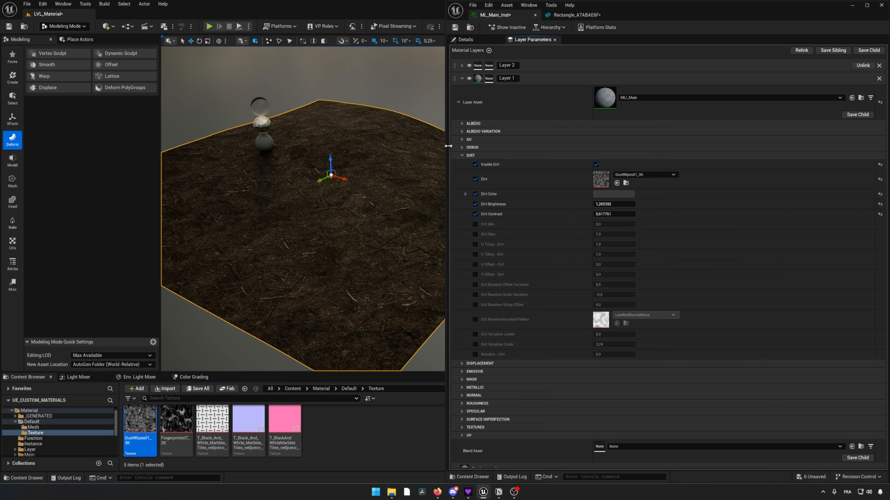
Step: Activate Displacement in Layer 1's layer asset parameters
left_click(462, 155)
left_click(462, 163)
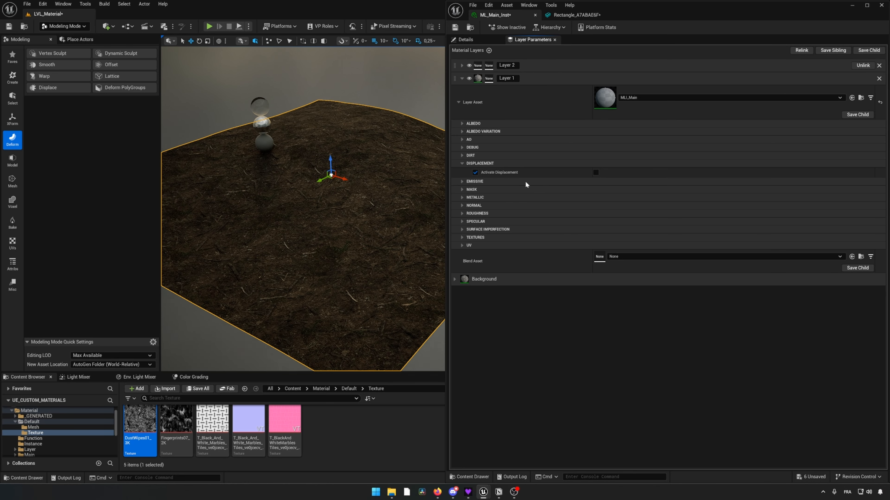
left_click(595, 172)
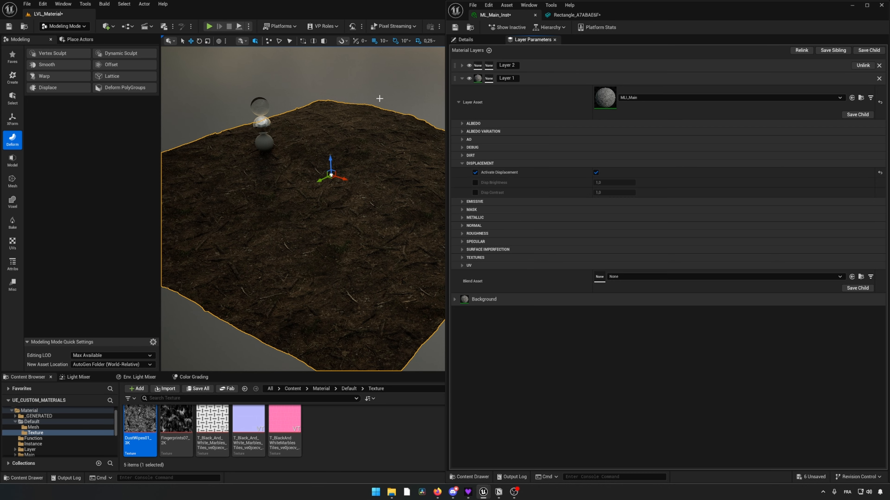
mouse_move(362, 188)
right_mouse_down()
mouse_move(329, 204)
mouse_move(378, 188)
right_mouse_up()
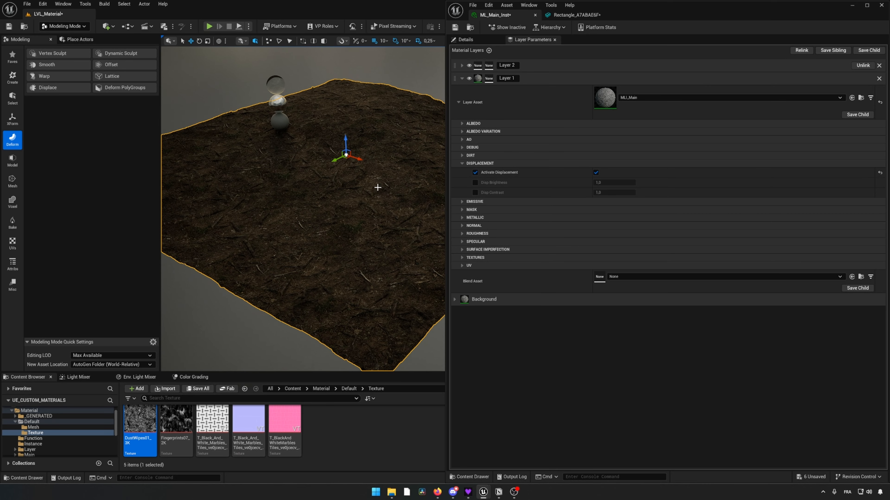
left_click(462, 164)
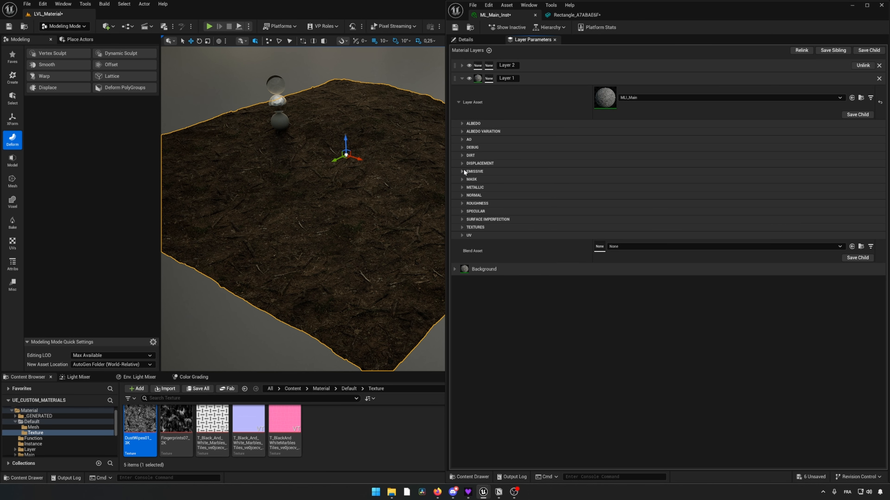
Step: Assign MLBI_Main as the Blend Asset of Layer 1
left_click(458, 103)
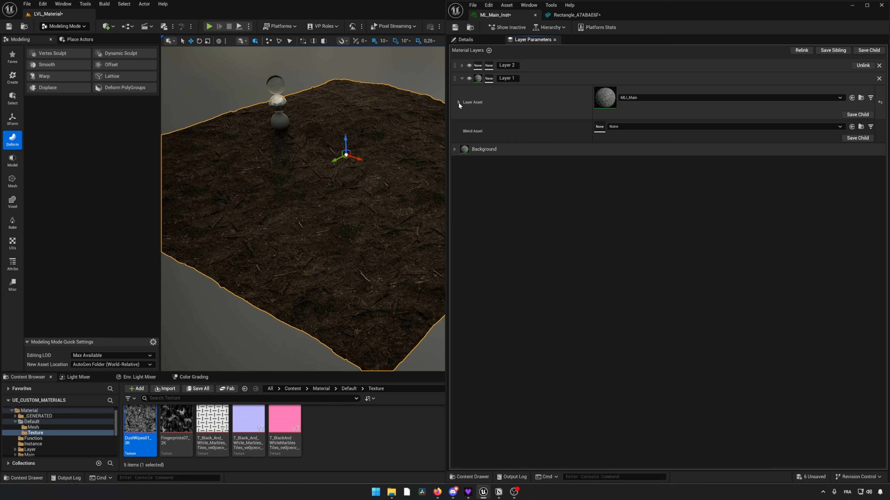
left_click(625, 126)
scroll(663, 237, "down", 3)
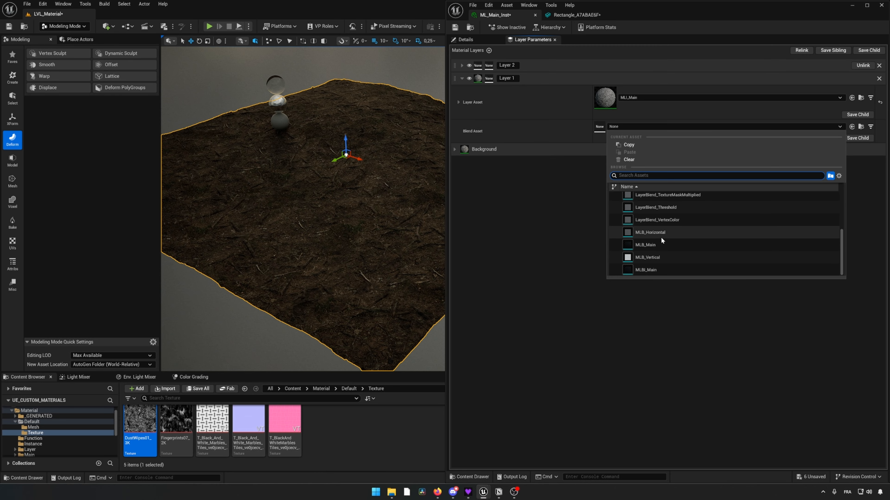
left_click(637, 270)
Step: Browse the MLB and ML folders under Material/Layer to examine the blend and layer assets and their instances
scroll(39, 440, "down", 1)
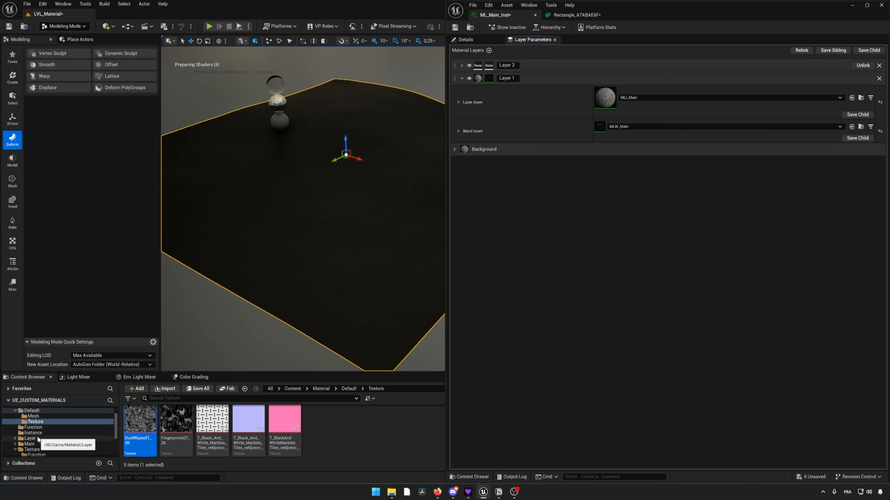
left_click(38, 439)
double_click(164, 430)
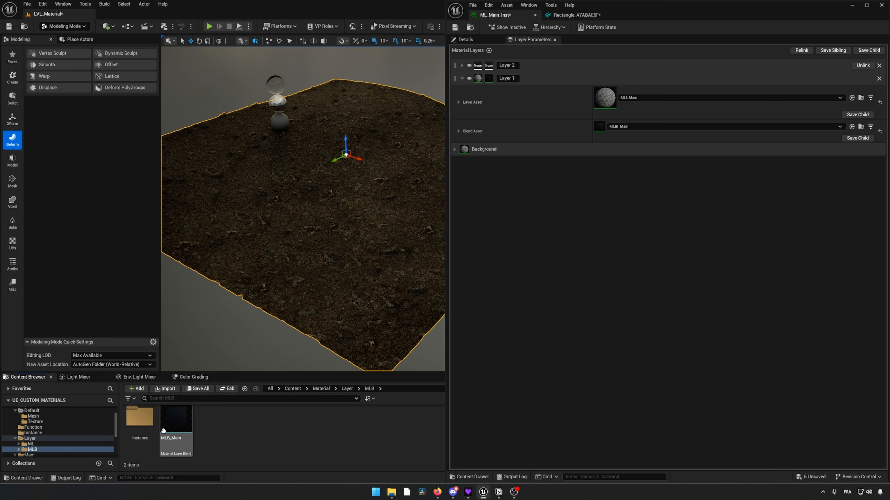
double_click(140, 419)
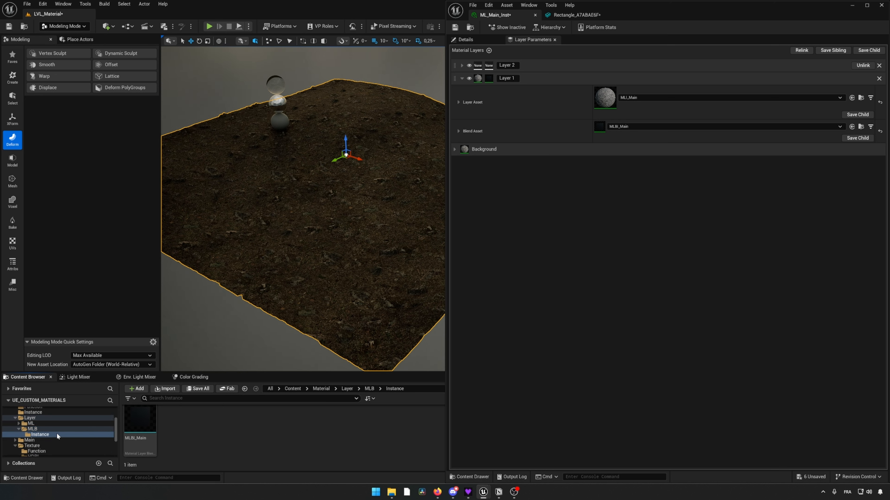
left_click(31, 423)
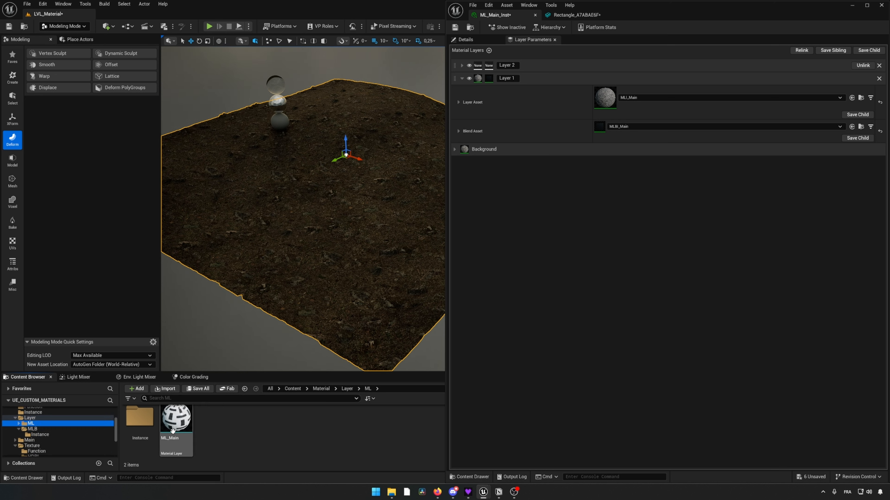
double_click(140, 419)
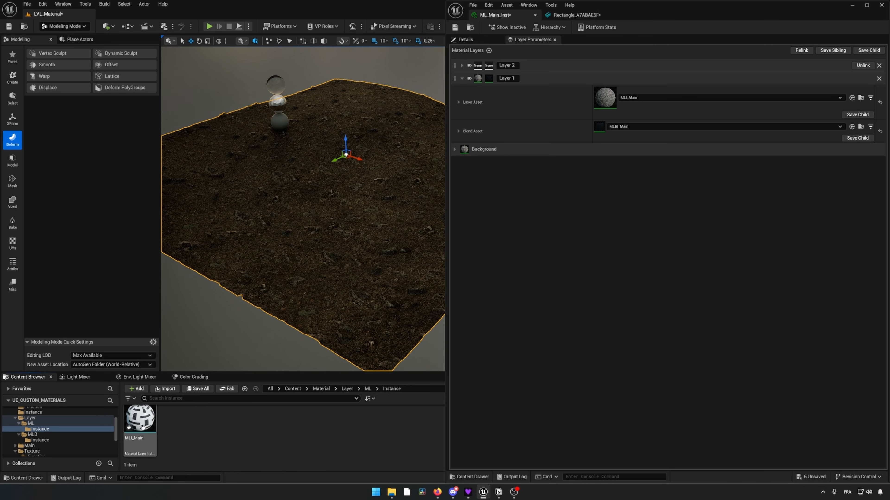
right_click_drag(351, 228, 366, 213)
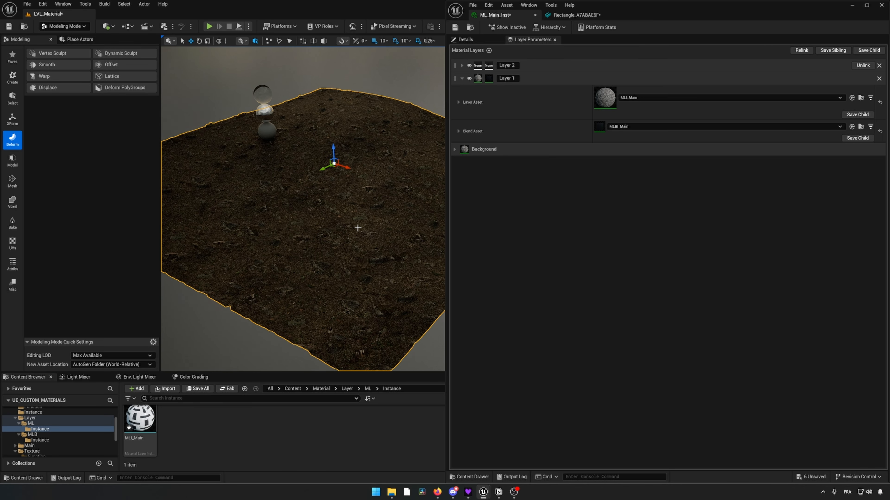
Step: Override and enable the R channel under Vertex Color in Layer 1's blend asset
left_click(458, 131)
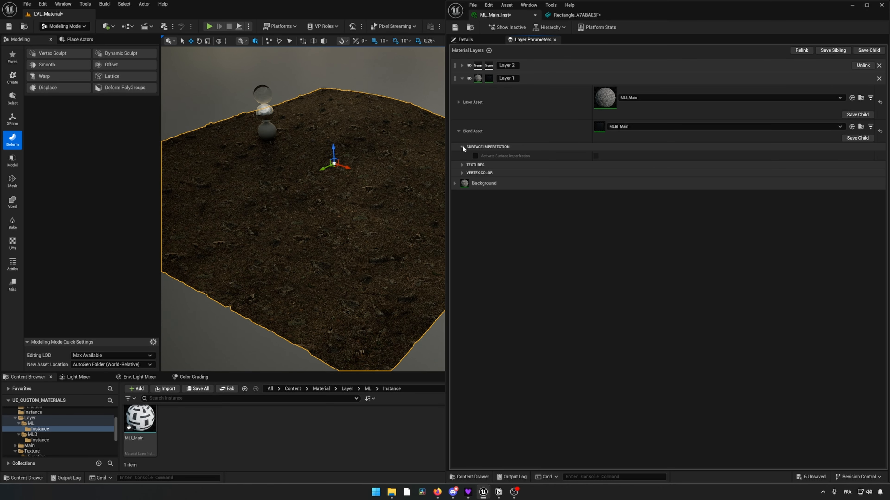
left_click(462, 163)
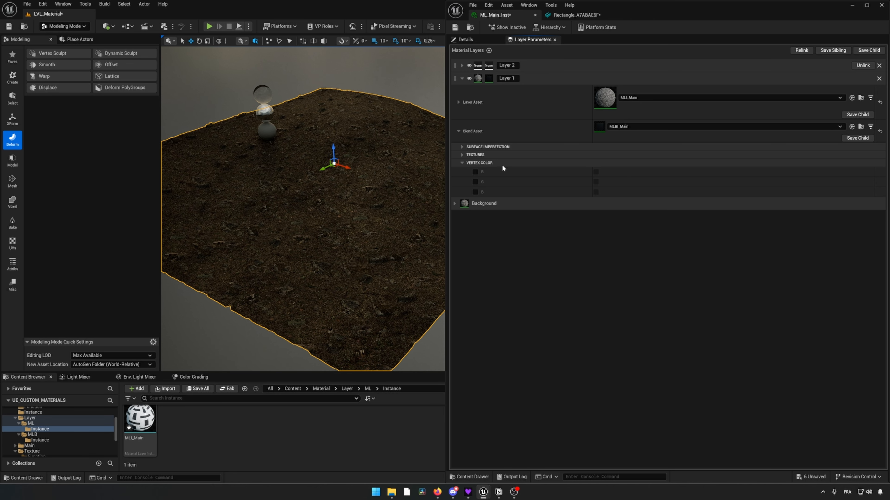
left_click(475, 172)
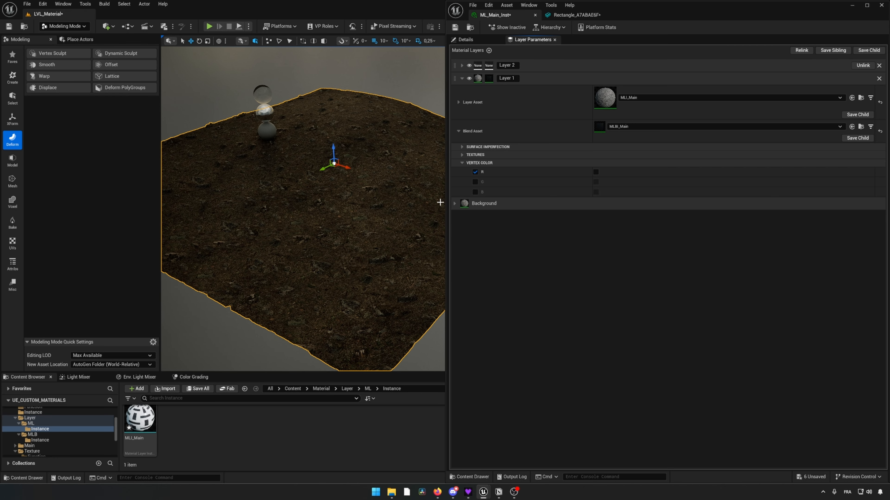
left_click(595, 173)
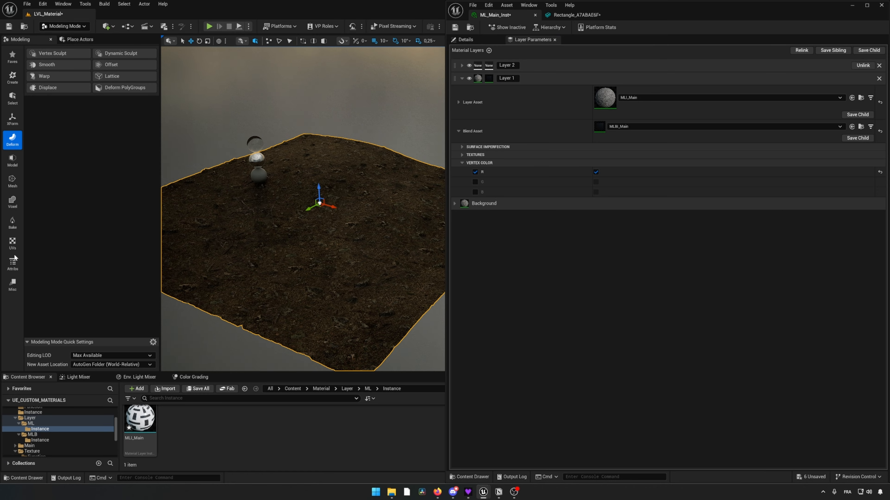
Step: Start Paint Vertex Colors on the ground mesh and set its Material Mode to Lit Vertex Color
left_click(13, 263)
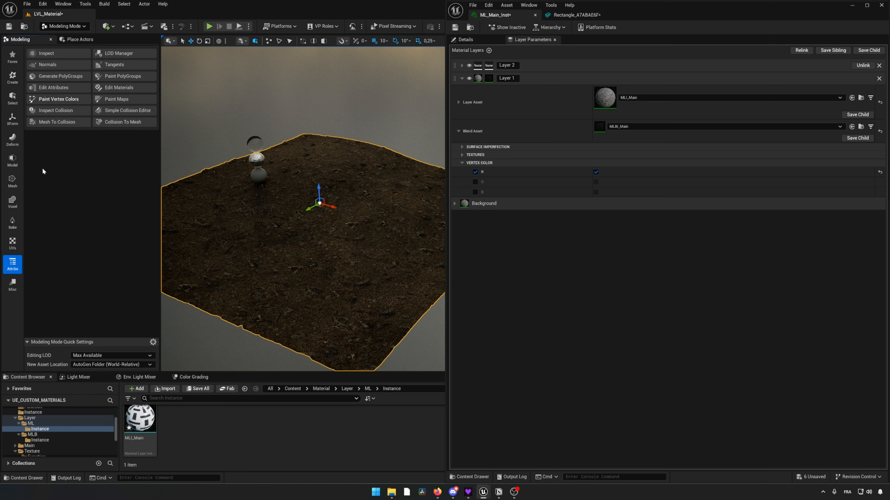
left_click(60, 100)
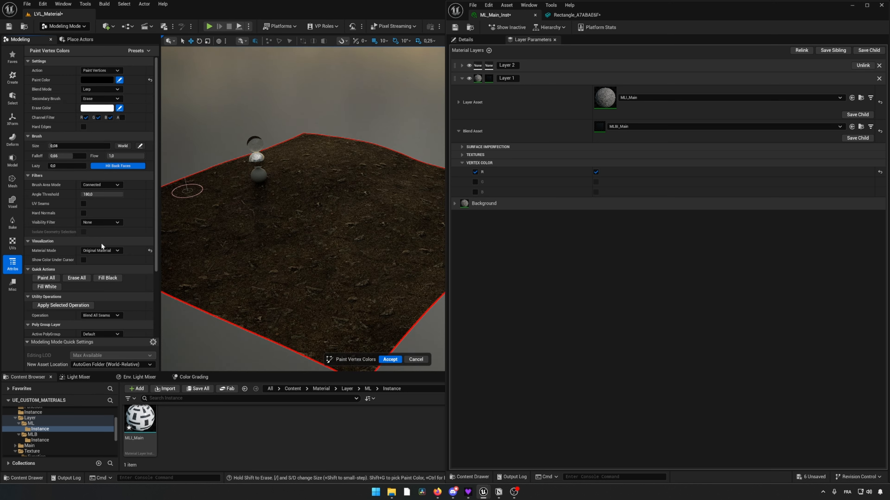
left_click(97, 255)
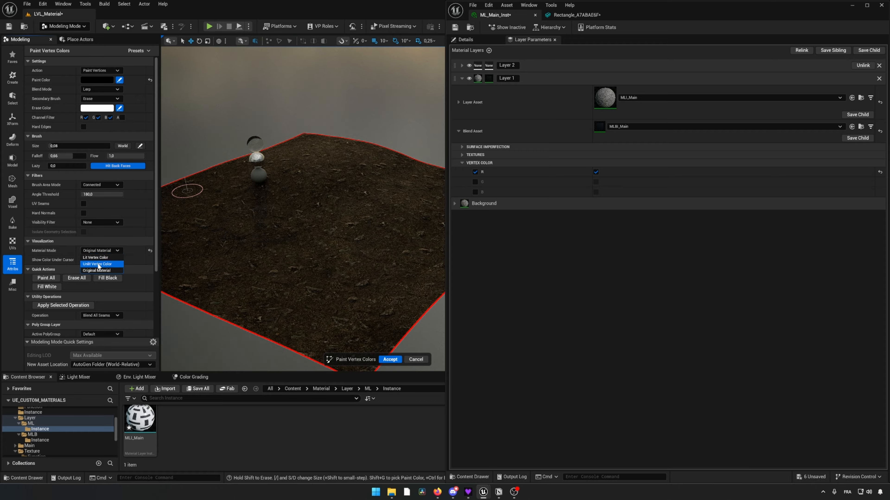
left_click(98, 264)
left_click(101, 255)
left_click(100, 258)
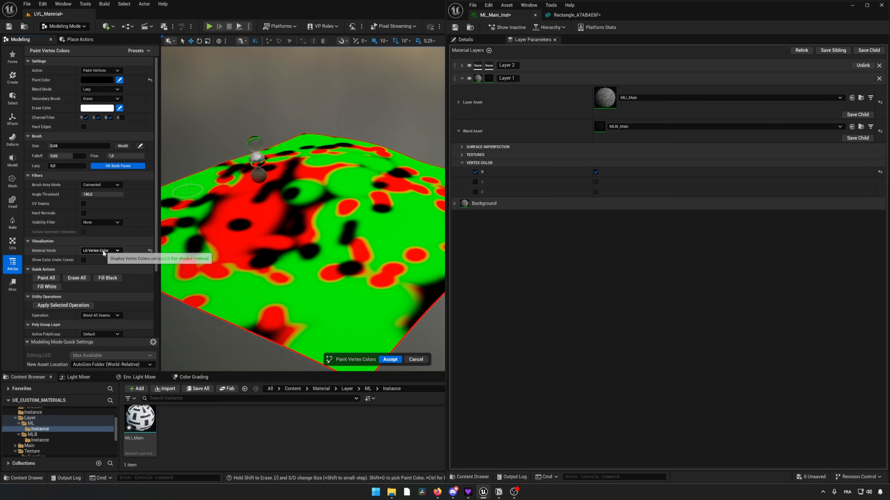
right_click_drag(310, 212, 297, 160)
mouse_move(331, 270)
right_mouse_down()
mouse_move(341, 351)
mouse_move(350, 305)
right_mouse_up()
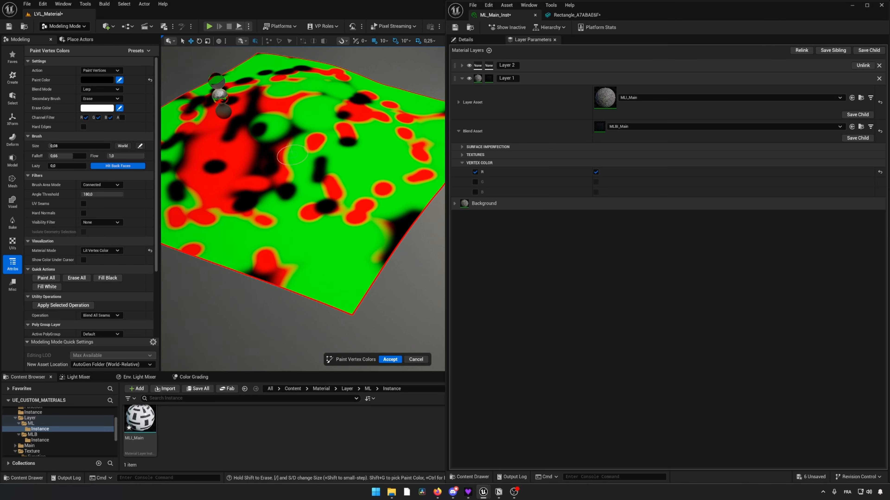
Step: Erase all existing vertex colors on the ground mesh and fill it with black
left_click(80, 280)
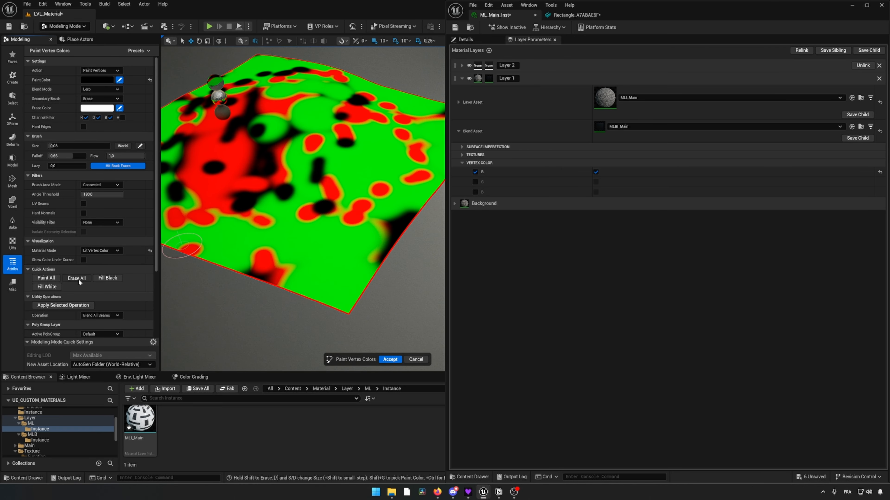
left_click(77, 278)
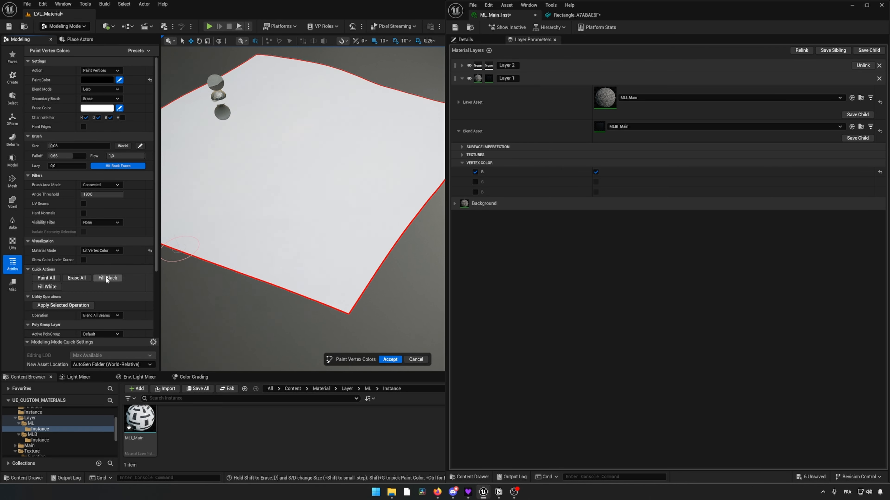
right_click_drag(270, 211, 242, 198)
right_click_drag(364, 228, 404, 201)
right_click_drag(317, 198, 280, 184)
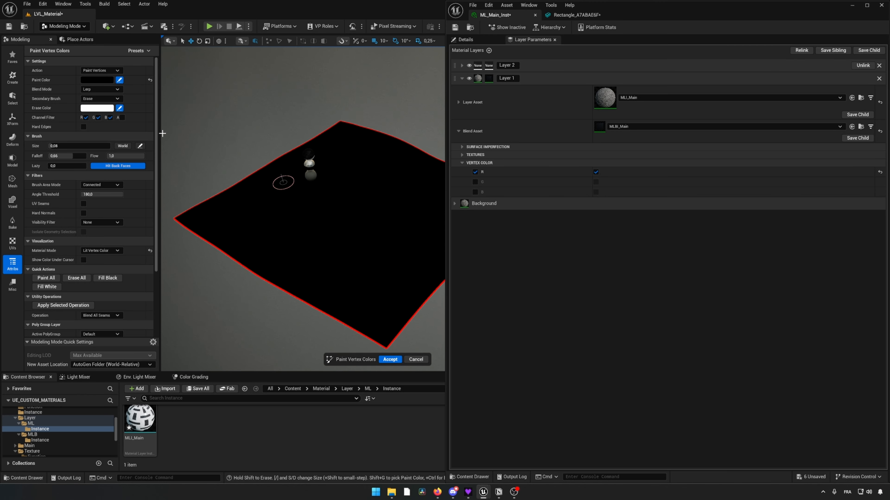
Step: Set the Paint Color to red and the brush to Size 0,27 with Falloff 1,0
left_click(97, 80)
left_click_drag(189, 121, 191, 86)
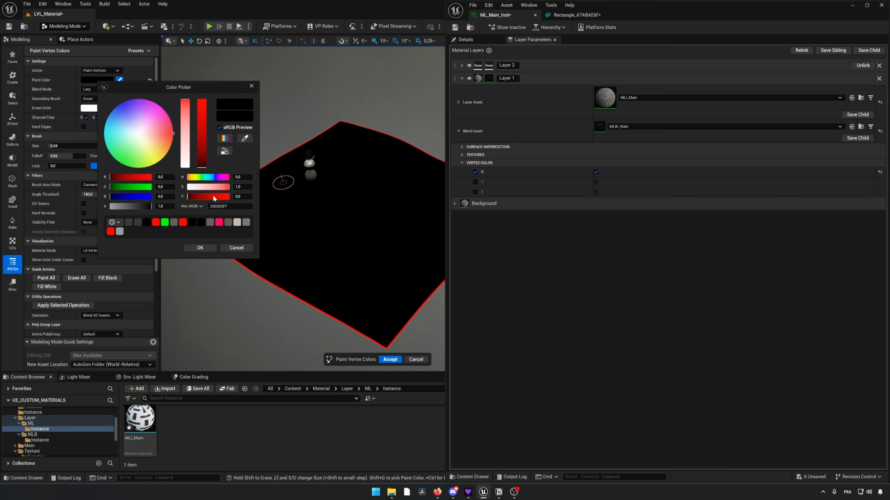
right_click_drag(220, 235, 224, 217)
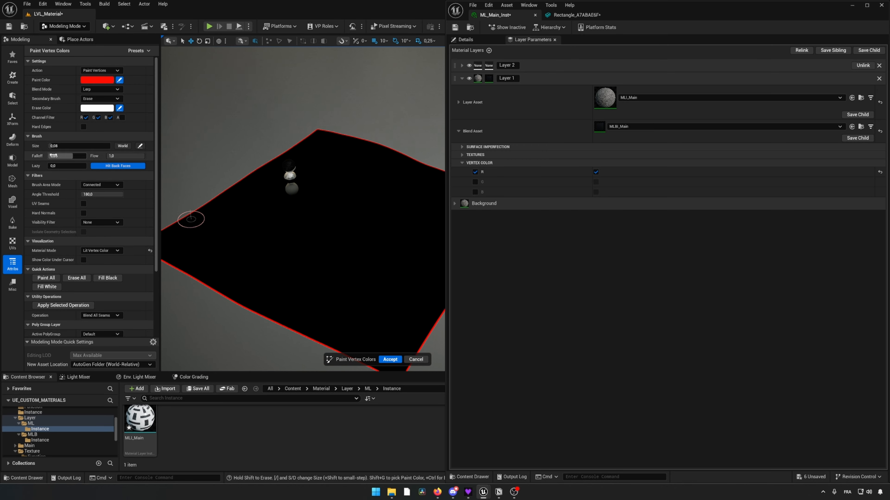
left_click_drag(53, 145, 64, 145)
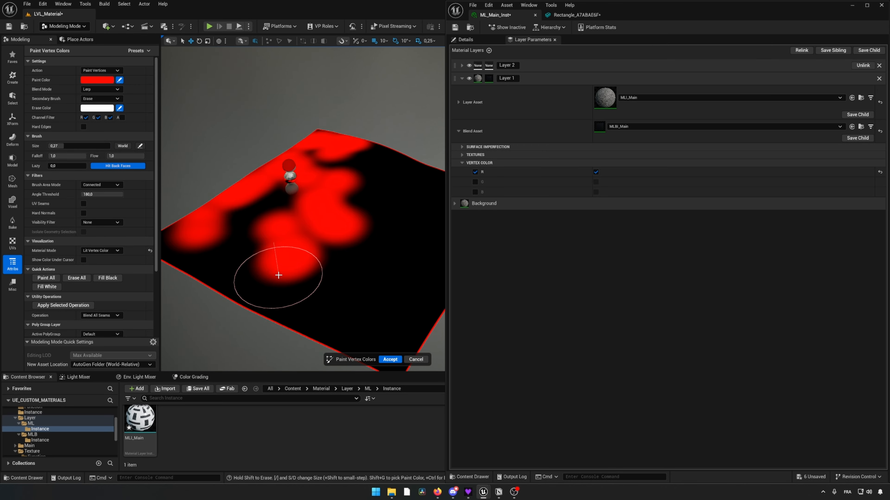
Step: Paint large red vertex color patches across the black ground mesh
mouse_move(274, 271)
left_mouse_down()
mouse_move(258, 281)
mouse_move(291, 268)
left_mouse_up()
right_click_drag(310, 270, 313, 273)
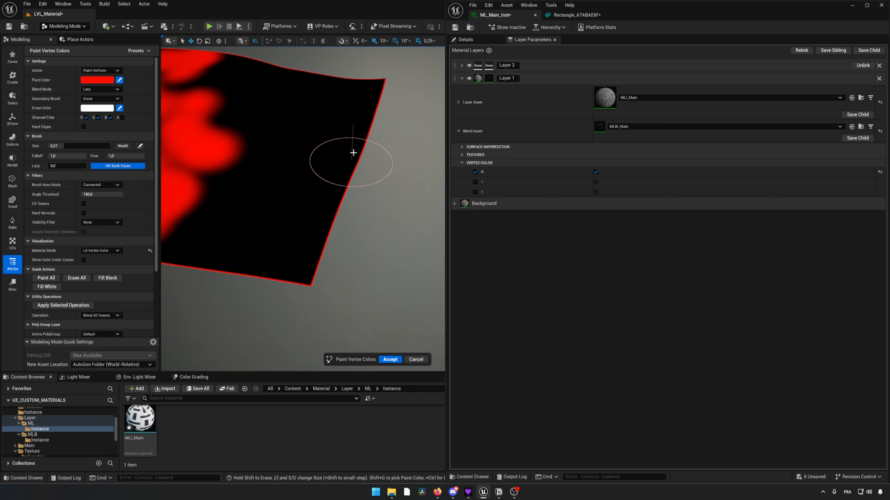
mouse_move(353, 149)
left_mouse_down()
mouse_move(350, 109)
mouse_move(324, 79)
mouse_move(316, 91)
left_mouse_up()
right_click_drag(316, 91, 318, 93)
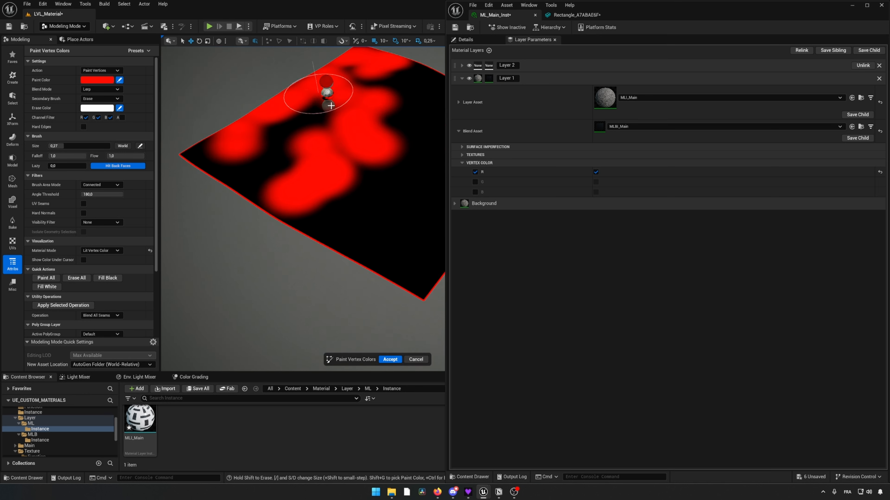
left_click(392, 207)
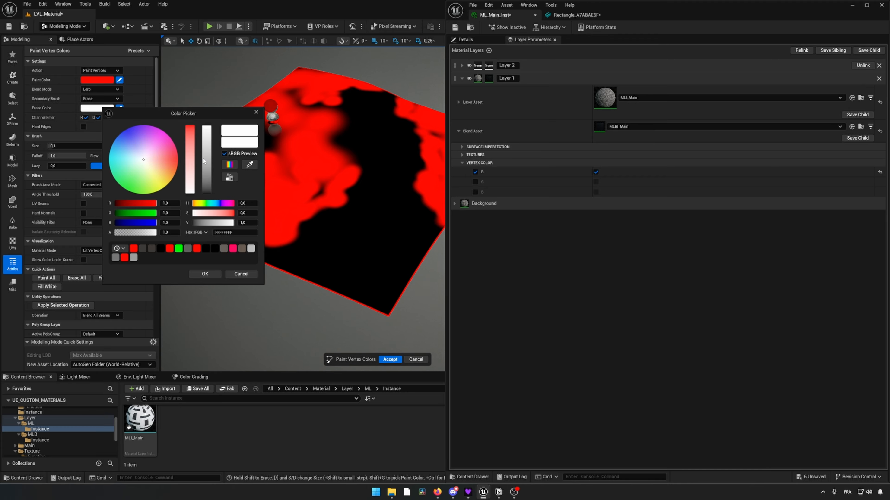
Step: Set the Erase Color to black and refine the edges of the red patches with a brush of Size 0,1
left_click_drag(203, 158, 205, 200)
left_click(207, 274)
right_click_drag(301, 223, 345, 180)
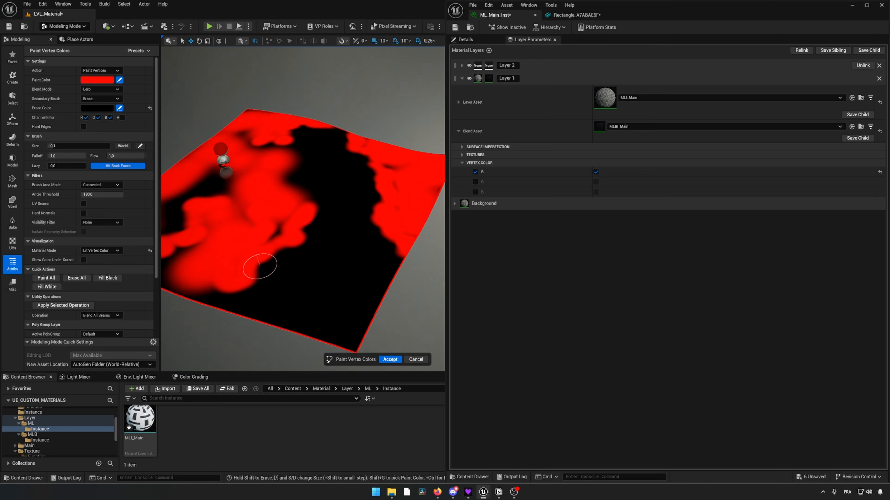
right_click_drag(260, 266, 231, 295)
mouse_move(331, 179)
left_mouse_down("shift")
mouse_move(361, 164)
mouse_move(347, 82)
left_mouse_up("shift")
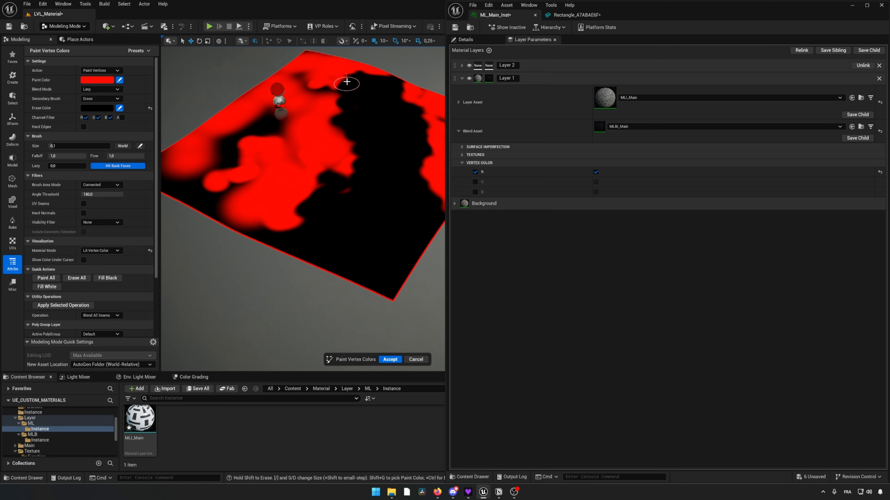
mouse_move(404, 99)
right_mouse_down()
mouse_move(386, 133)
mouse_move(247, 89)
mouse_move(301, 86)
right_mouse_up()
left_click_drag(296, 96, 306, 86, "shift")
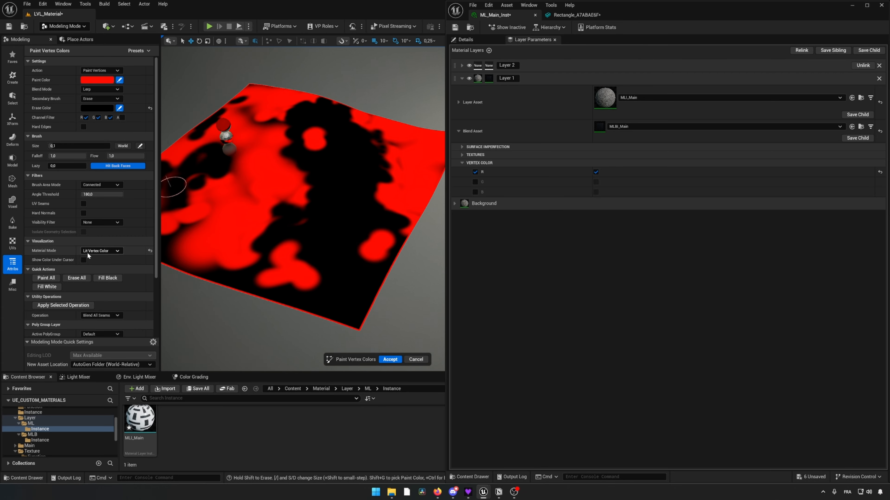
Step: Set the Material Mode to Original Material and accept the vertex color painting
left_click(101, 251)
left_click(98, 280)
mouse_move(291, 258)
right_mouse_down()
mouse_move(347, 248)
mouse_move(372, 329)
right_mouse_up()
left_click(388, 361)
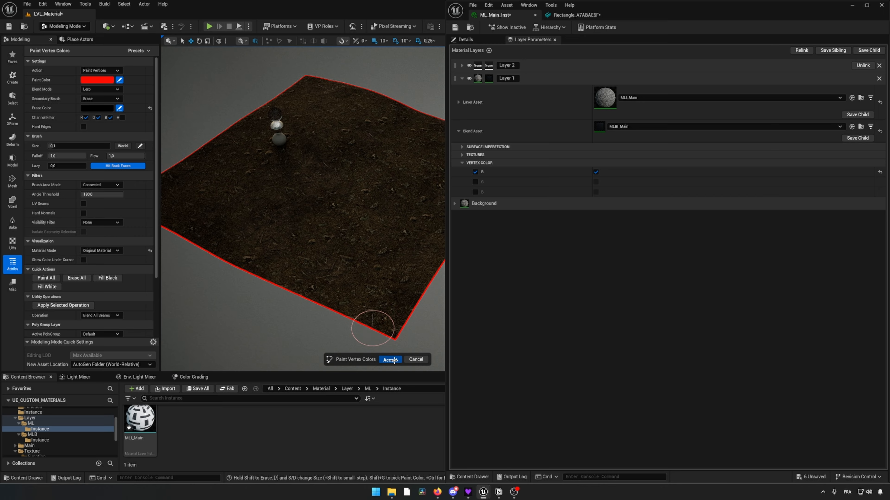
left_click(395, 360)
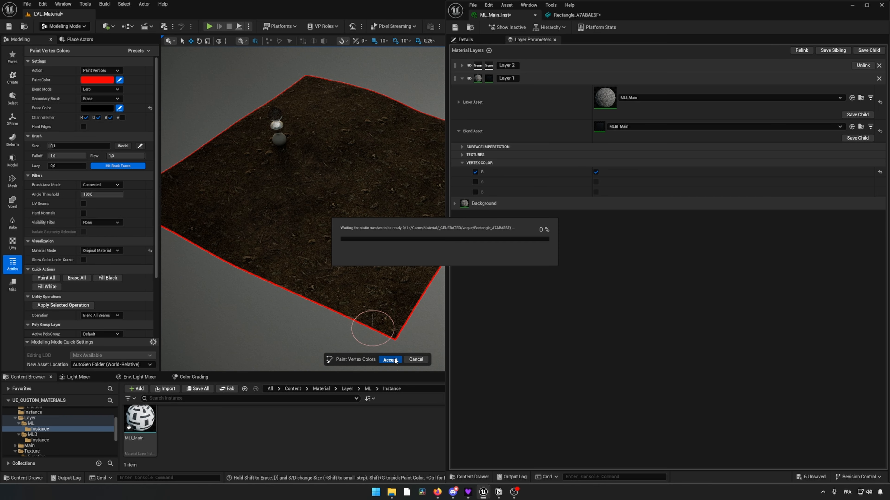
mouse_move(395, 360)
right_mouse_down()
mouse_move(345, 354)
mouse_move(398, 368)
mouse_move(345, 337)
mouse_move(380, 315)
mouse_move(395, 361)
right_mouse_up()
Step: Override and enable Debug in Layer 1's layer asset and check the painted blend areas on the ground mesh
left_click(596, 172)
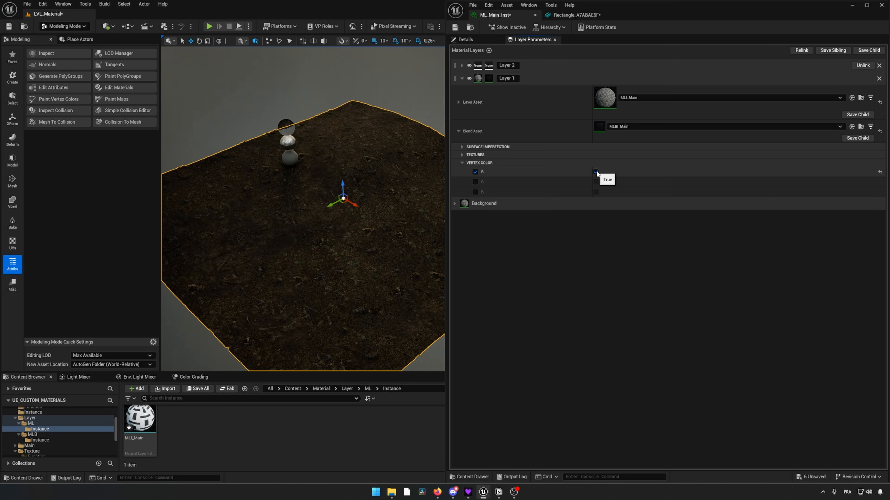
right_click_drag(396, 196, 338, 178)
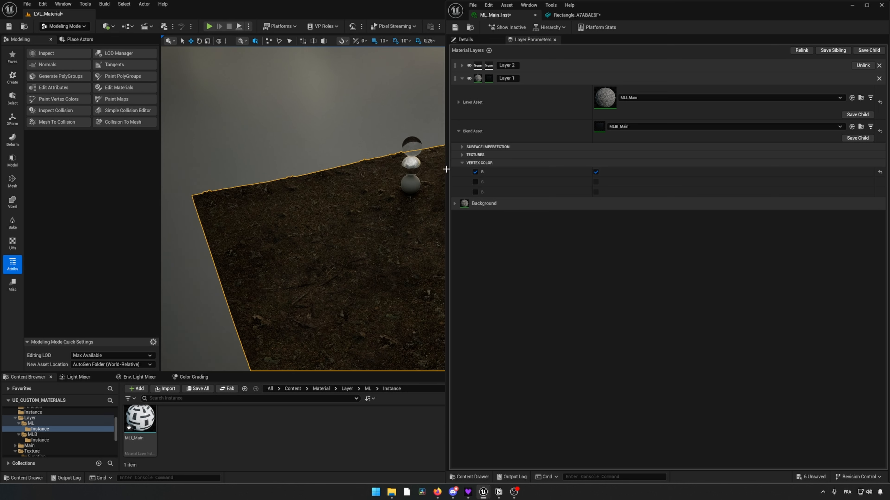
left_click(458, 103)
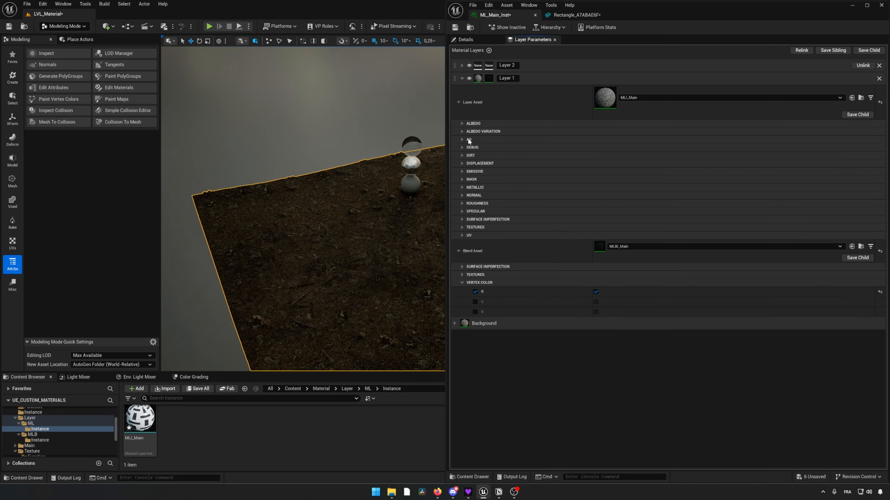
left_click(462, 148)
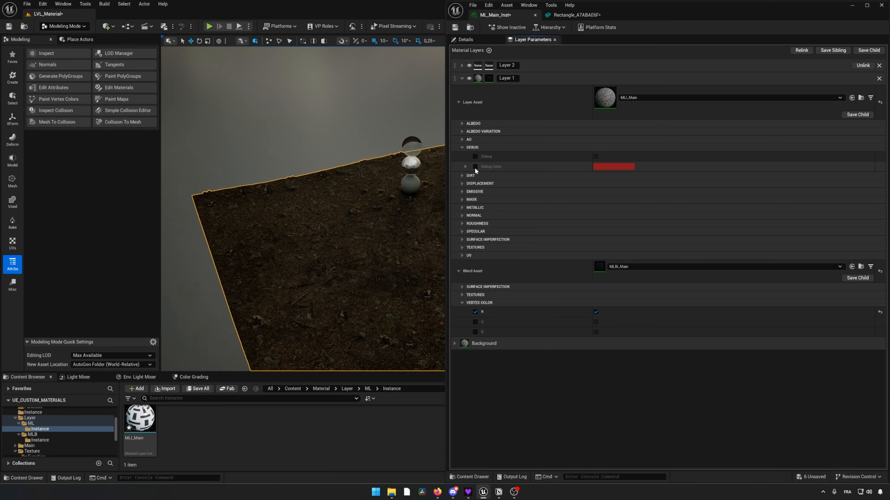
left_click(596, 157)
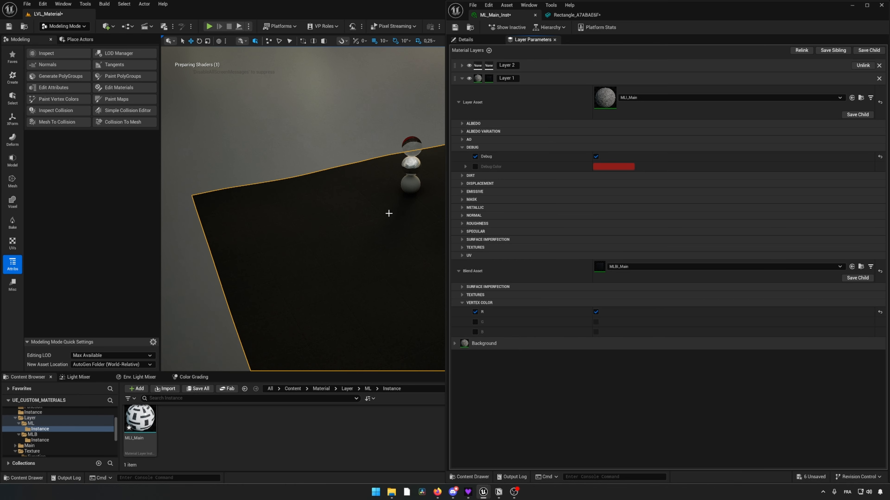
mouse_move(387, 223)
right_mouse_down()
mouse_move(428, 238)
mouse_move(407, 242)
mouse_move(427, 240)
mouse_move(403, 240)
mouse_move(366, 264)
mouse_move(382, 262)
right_mouse_up()
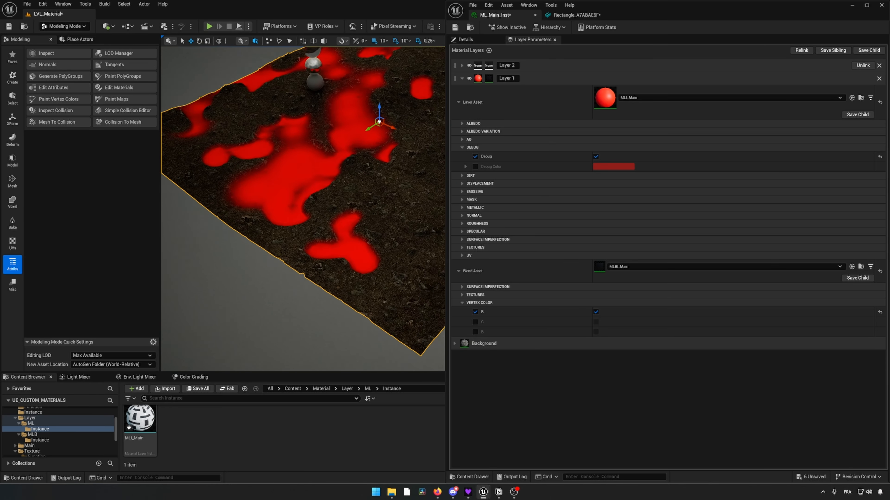
right_click_drag(342, 205, 336, 203)
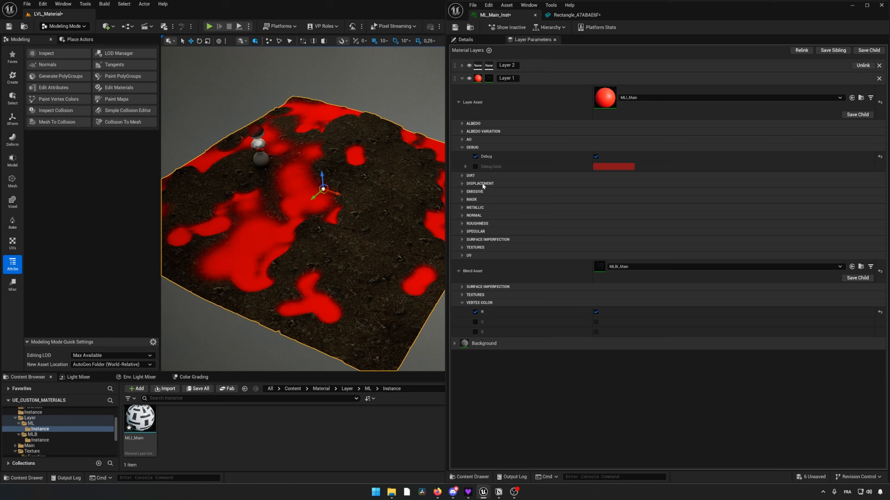
Step: Override Disp Brightness and Disp Contrast in Layer 1's Displacement settings, trying a stronger contrast of about 5,3 and undoing it
left_click(462, 176)
left_click(462, 176)
left_click(462, 184)
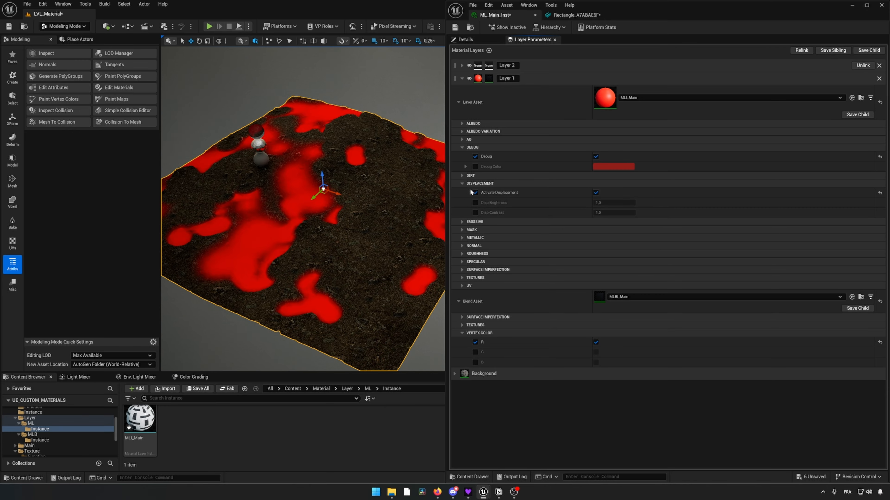
left_click(475, 203)
left_click(475, 213)
mouse_move(614, 212)
left_mouse_down()
mouse_move(605, 213)
mouse_move(620, 212)
left_mouse_up()
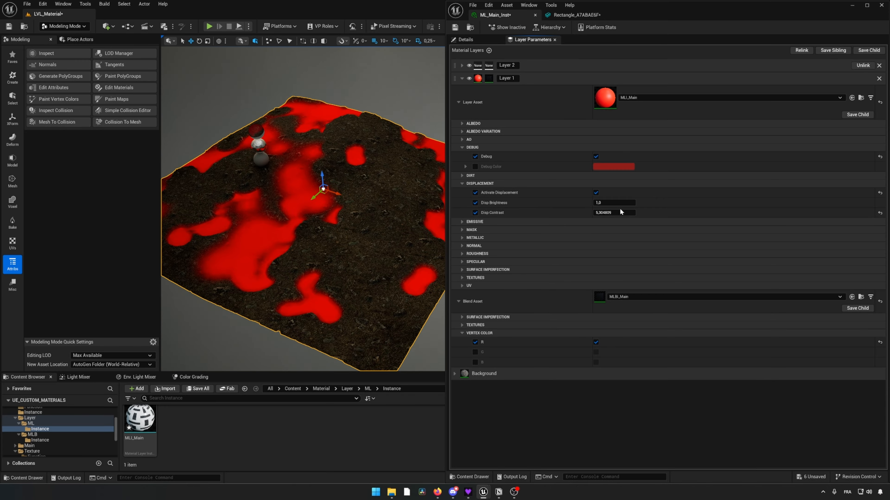
key("ctrl+z")
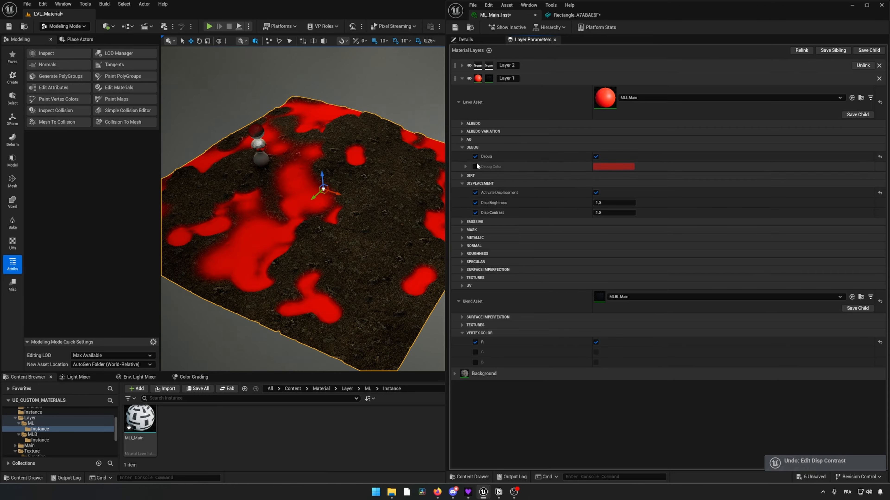
Step: Turn off Layer 1's Debug override and set Disp Brightness to about 1,66 and Disp Contrast to about 1,41
left_click(595, 156)
left_click(475, 156)
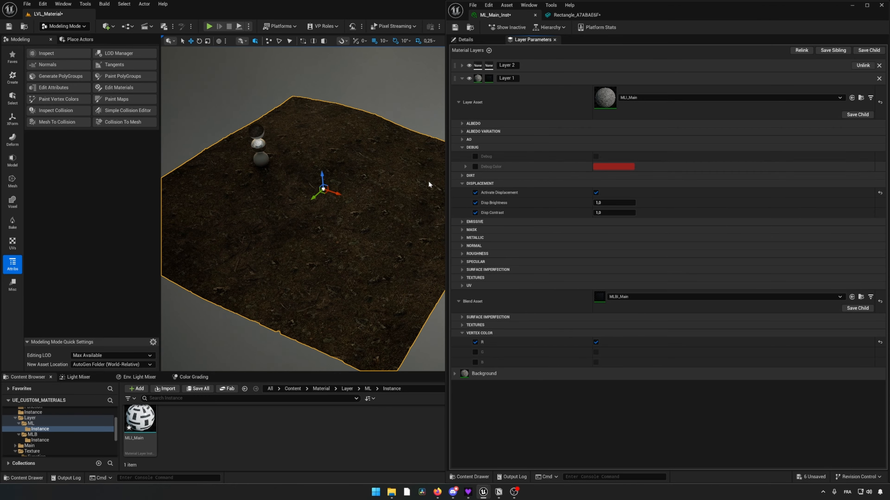
right_click_drag(421, 184, 378, 186)
mouse_move(596, 203)
left_mouse_down()
mouse_move(613, 203)
mouse_move(596, 203)
mouse_move(613, 213)
mouse_move(606, 204)
left_mouse_up()
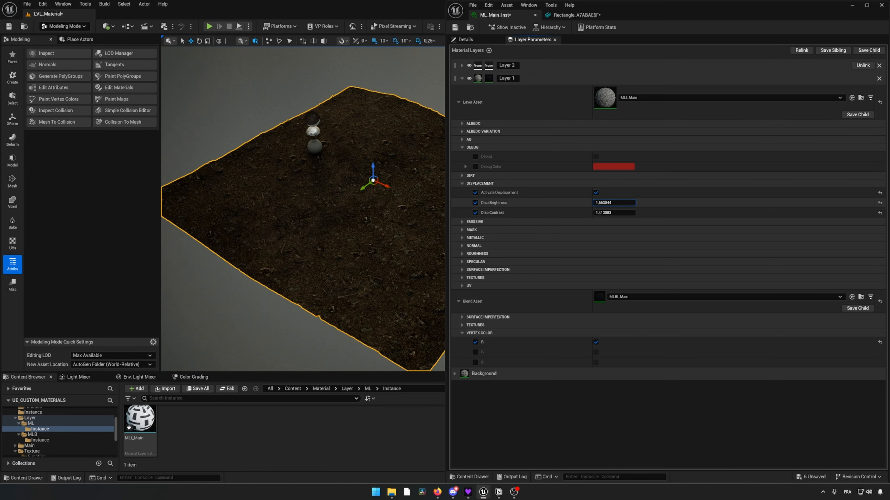
left_click(463, 184)
left_click(459, 102)
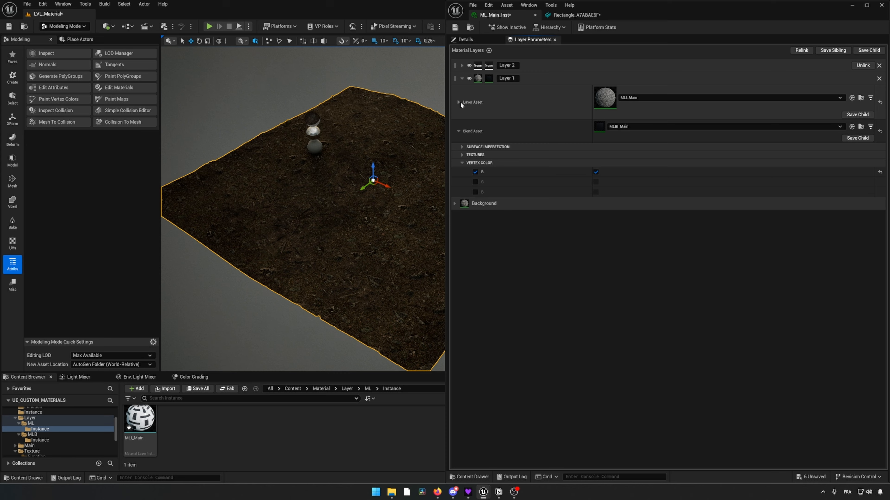
left_click(461, 78)
Step: Assign MLI_Main as the layer asset of Layer 2
left_click(462, 66)
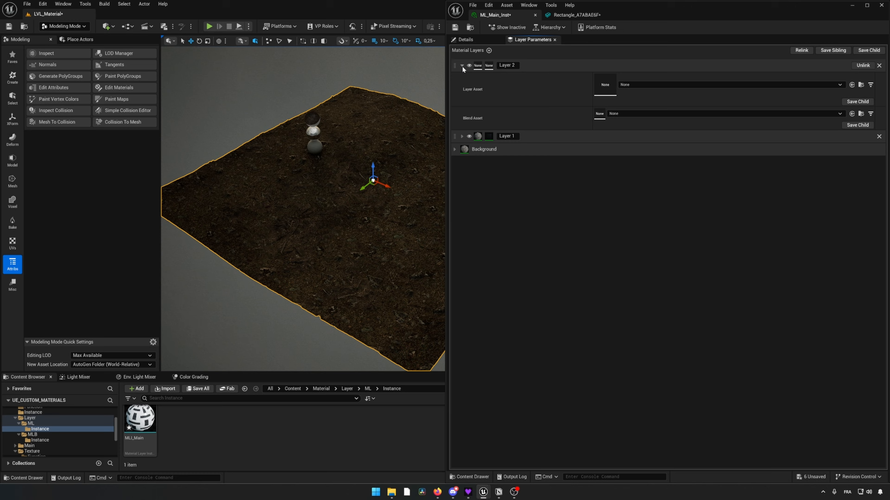
left_click(638, 84)
left_click(623, 113)
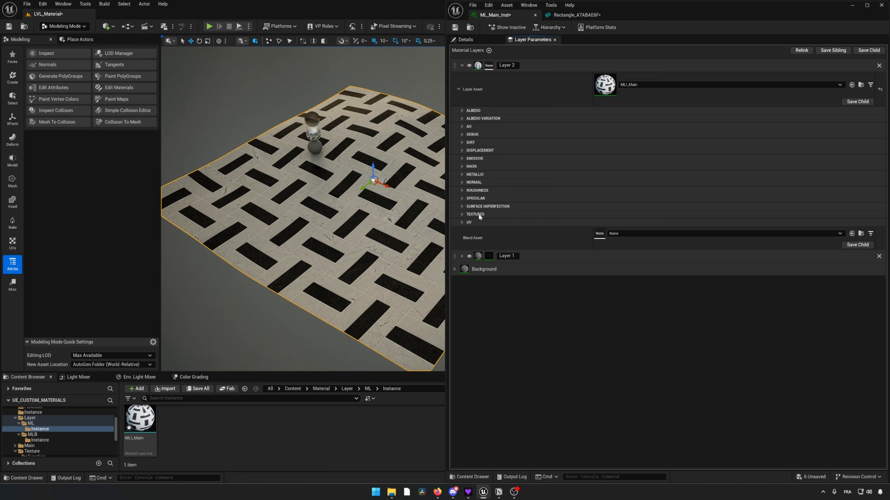
Step: Override Layer 2's Albedo, ORD and Normal with the Mossy_Ground_xiboab2r 8K textures and enable Tile Texture
left_click(462, 215)
scroll(62, 435, "down", 5)
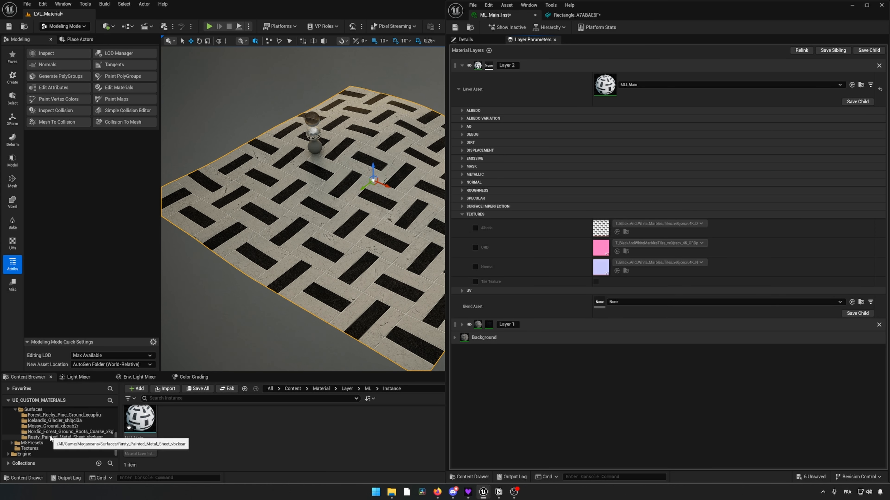
left_click(53, 437)
left_click(56, 426)
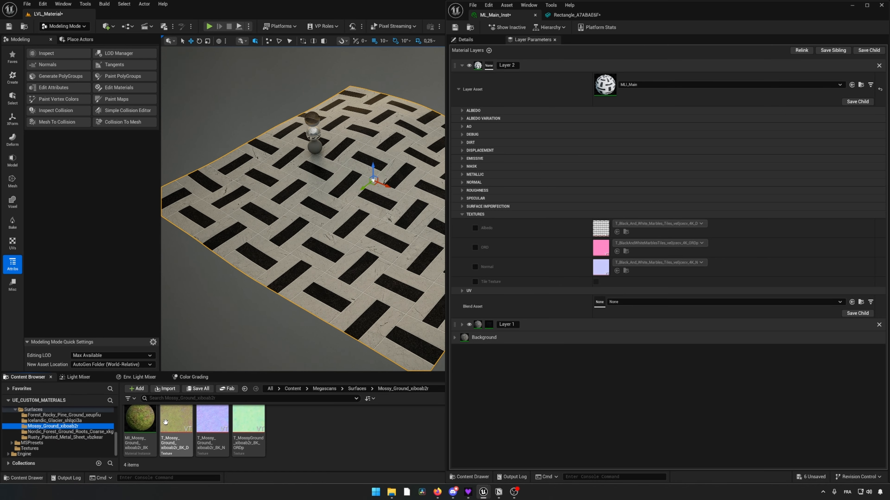
left_click(475, 228)
left_click(475, 247)
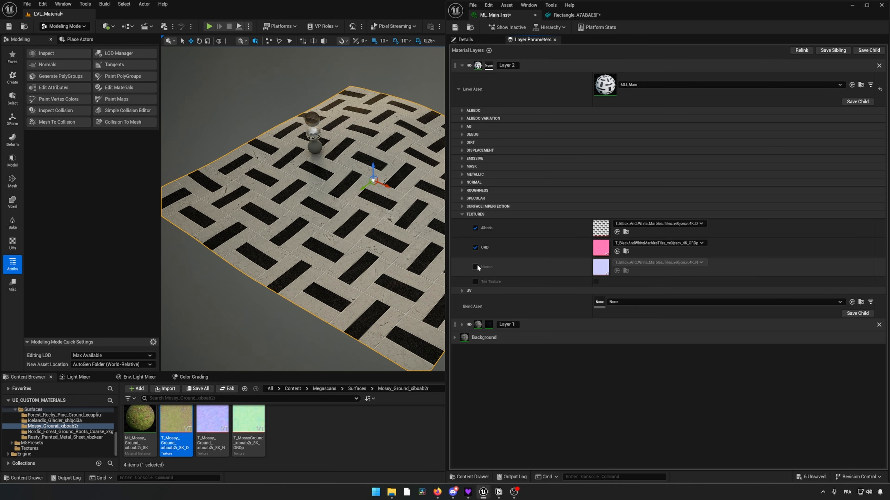
left_click(475, 266)
left_click(475, 282)
Step: Set Layer 2's U Tiling and V Tiling to 0,25 and enable UV Variation with Random Rotation and Scale UV
left_click(462, 291)
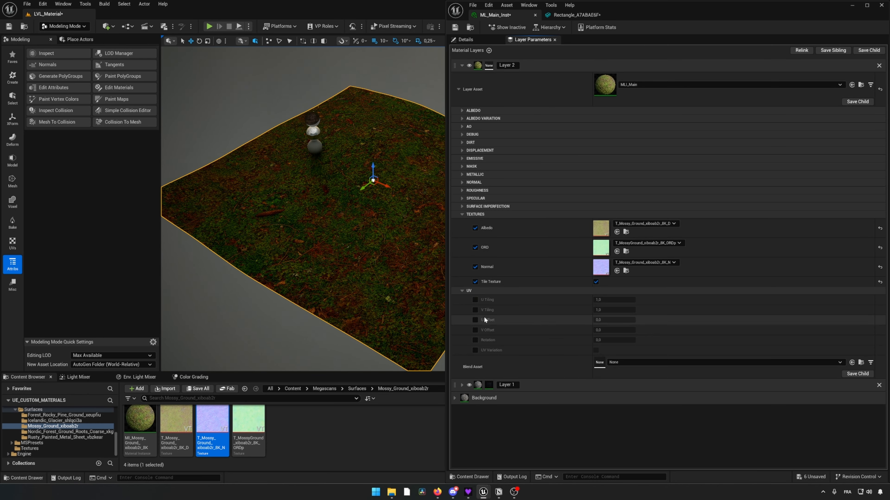
left_click(475, 300)
left_click(475, 310)
left_click(613, 300)
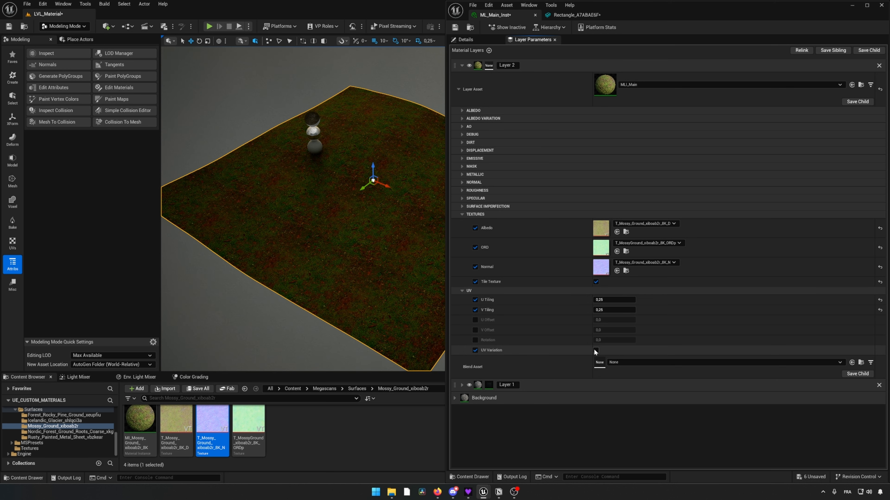
left_click(595, 350)
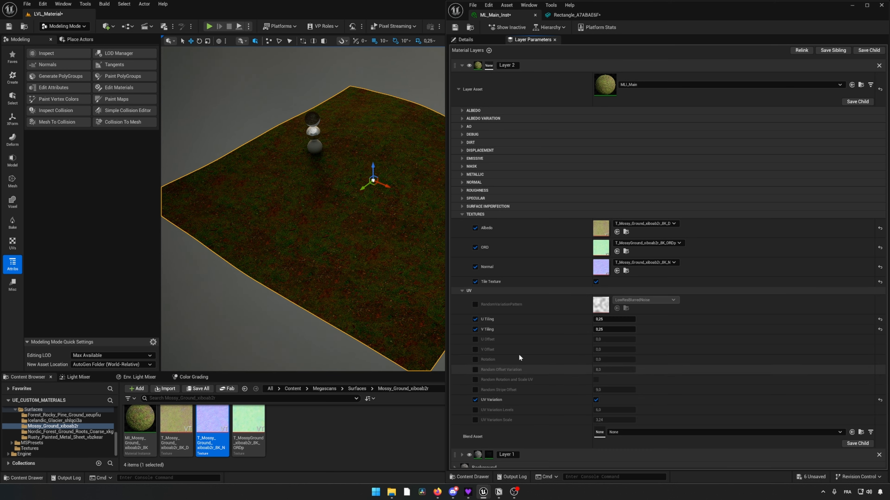
left_click(475, 379)
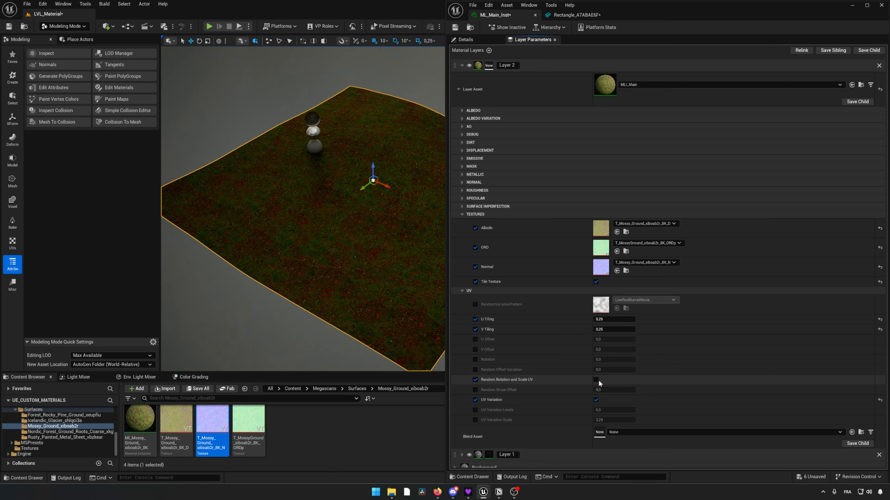
left_click(595, 380)
right_click_drag(391, 280, 442, 254)
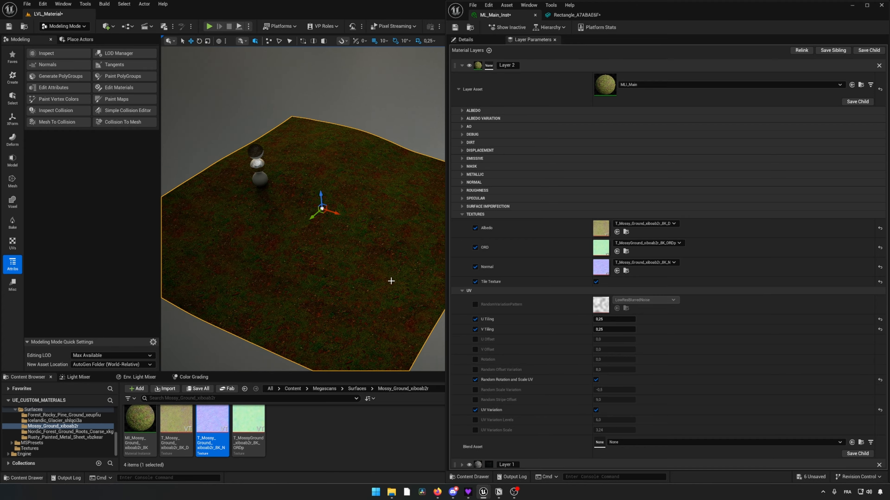
left_click(462, 291)
left_click(461, 214)
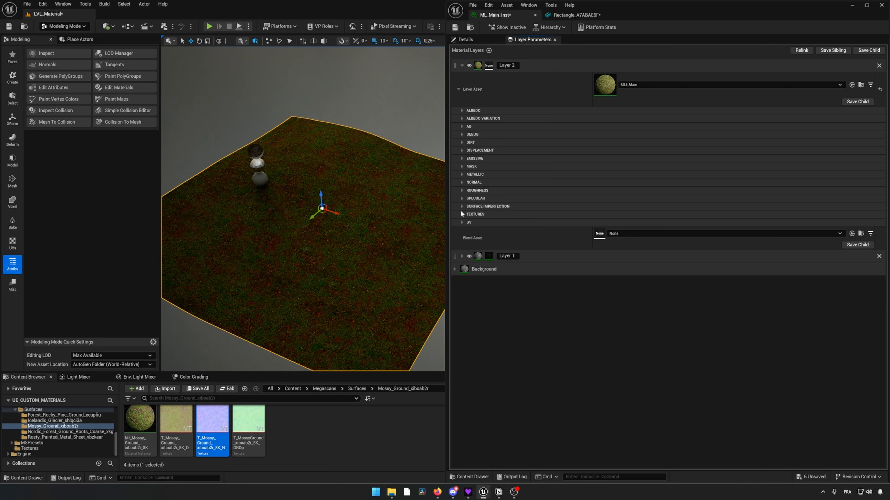
Step: Override Saturation in Layer 2's Albedo settings and set it to 25
left_click(461, 110)
left_click(475, 139)
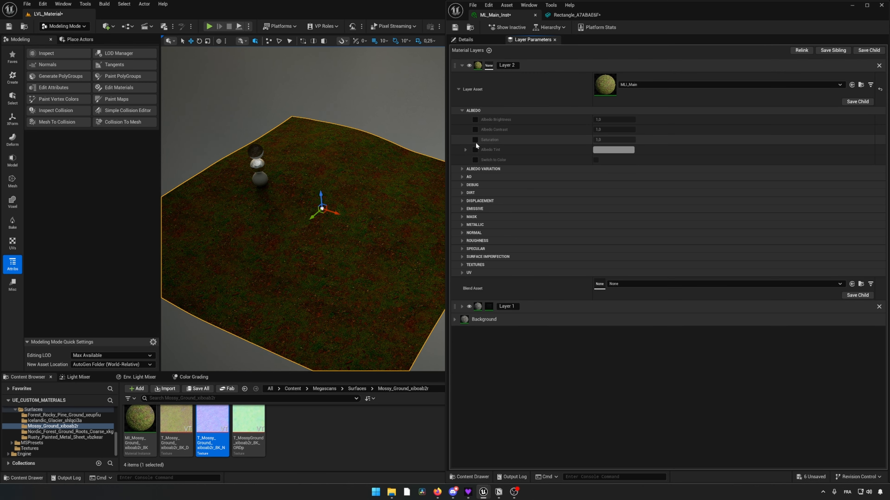
left_click_drag(633, 138, 621, 140)
left_click(625, 140)
type("0")
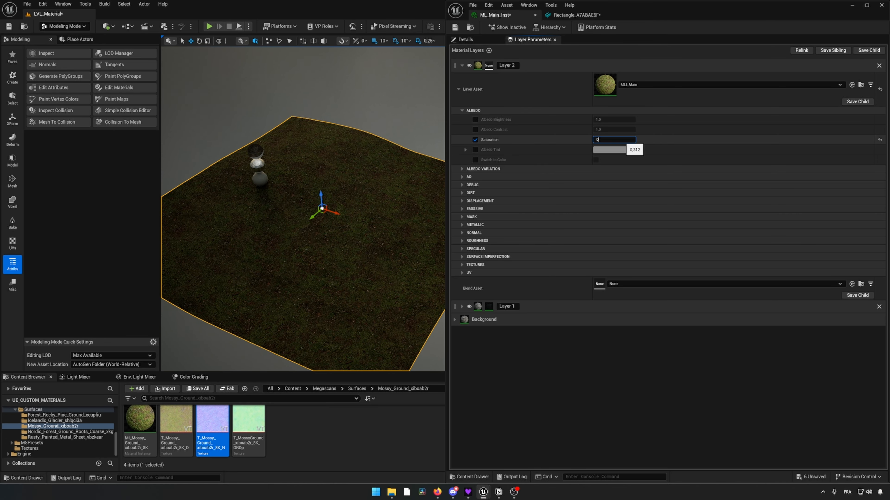
type("25")
key("Return")
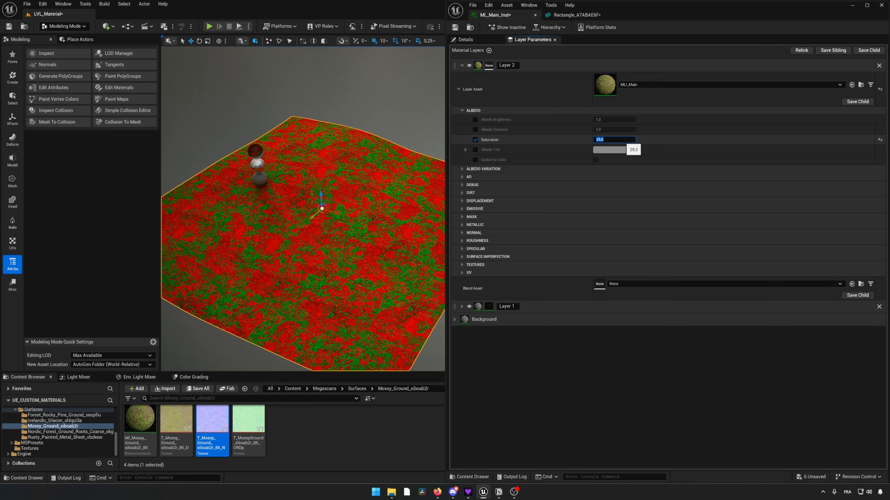
Step: Set Layer 2's albedo Saturation to 0,25 and override its Albedo Contrast at about 0,88
type("0.25")
key("Return")
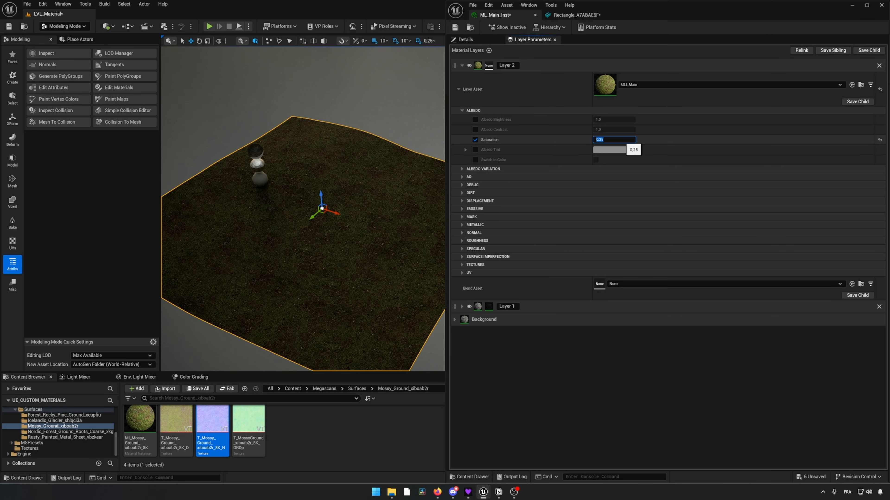
left_click(475, 129)
left_click_drag(607, 129, 602, 130)
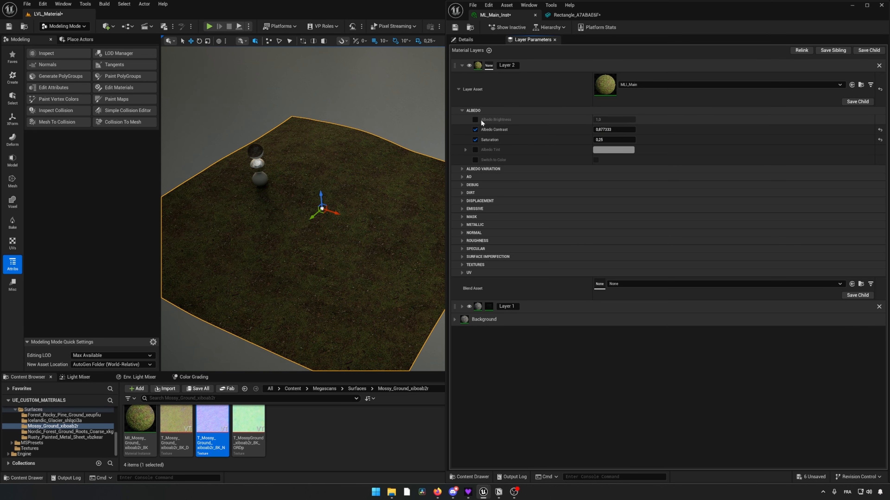
left_click(462, 110)
Step: Enable Albedo Variation on Layer 2 and override its U Tiling - Variation parameter
left_click(462, 119)
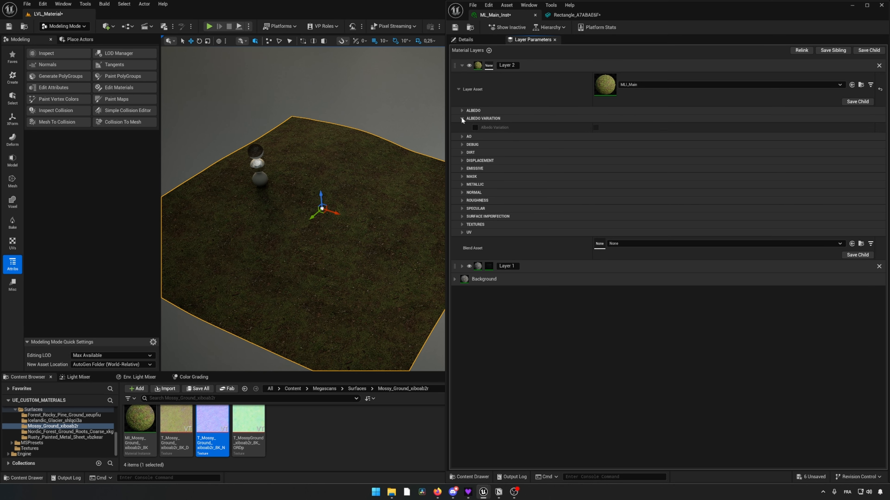
left_click(595, 127)
left_click(475, 217)
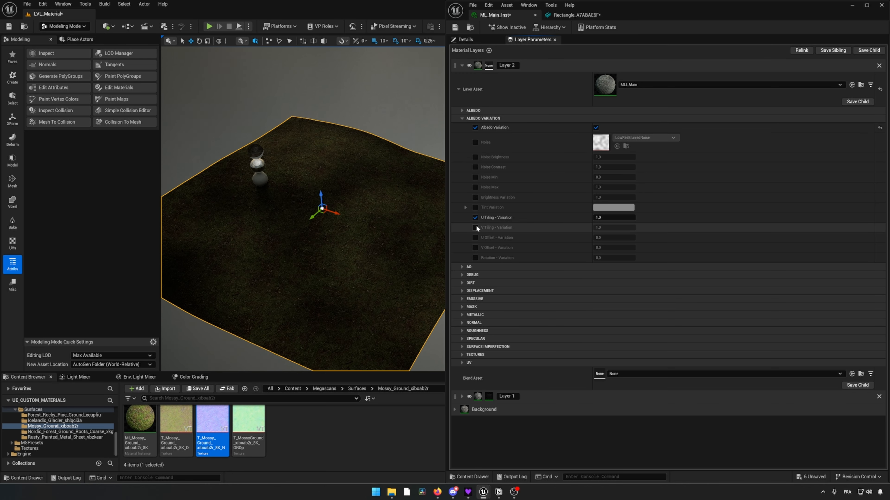
left_click(461, 119)
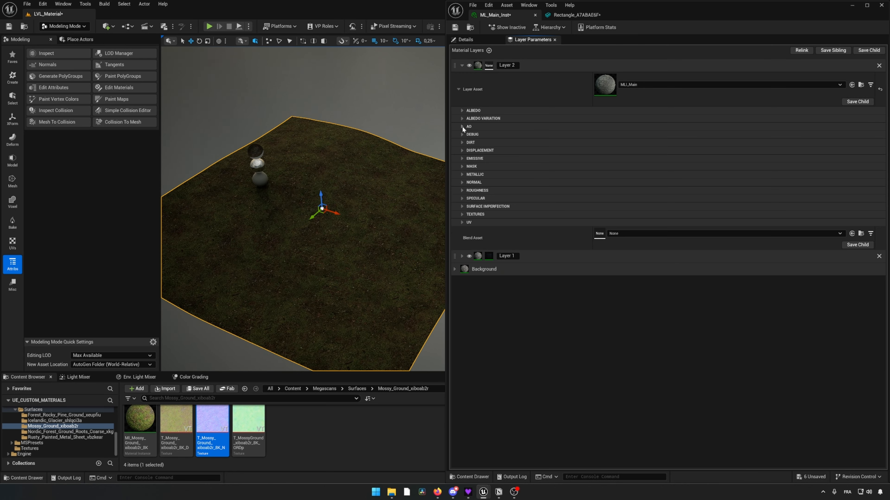
Step: Enable Dirt on Layer 2 and assign the DustWipes01_3K texture to it
left_click(462, 142)
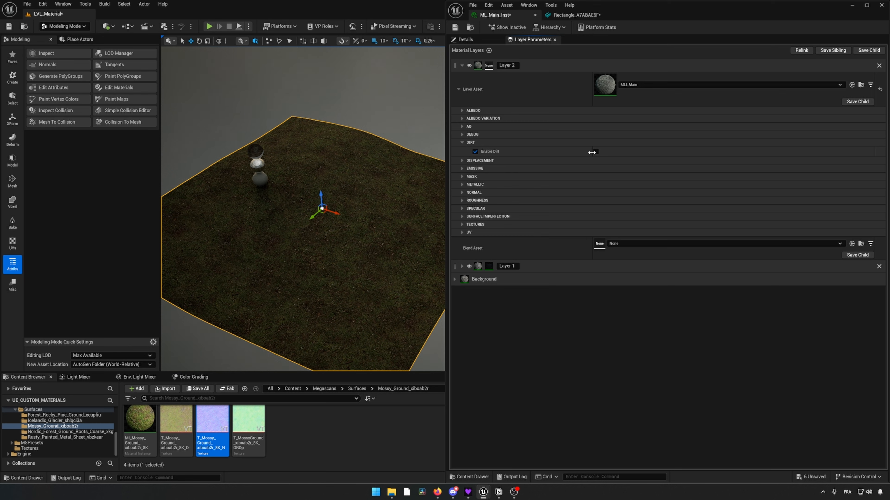
left_click(596, 151)
scroll(35, 419, "up", 5)
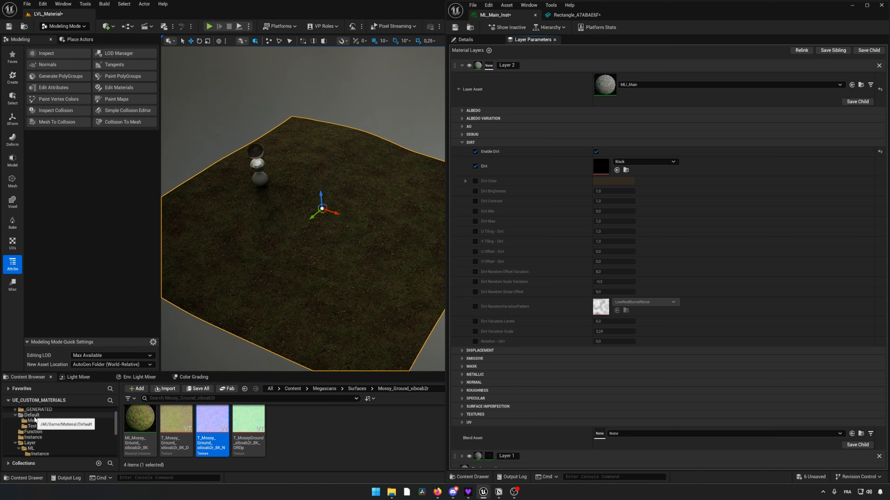
left_click(36, 426)
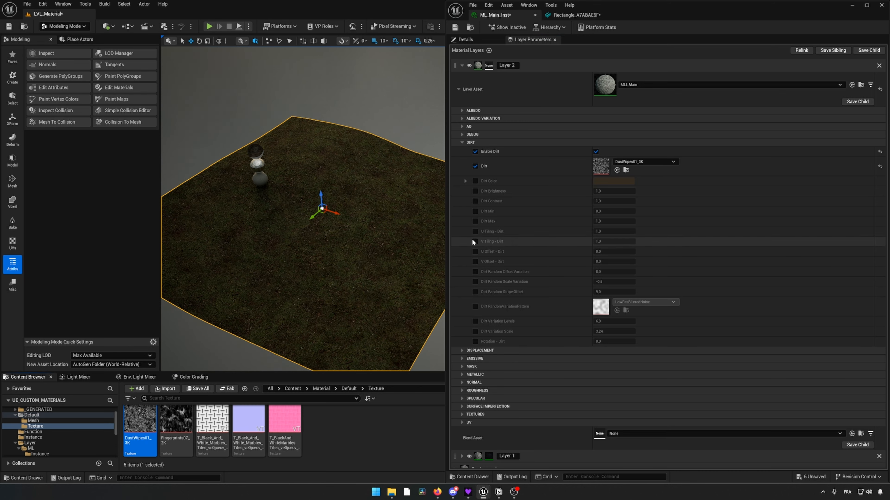
Step: Override Layer 2's dirt offsets, setting U Offset to 0,72 and V Offset to 0,48
left_click(475, 252)
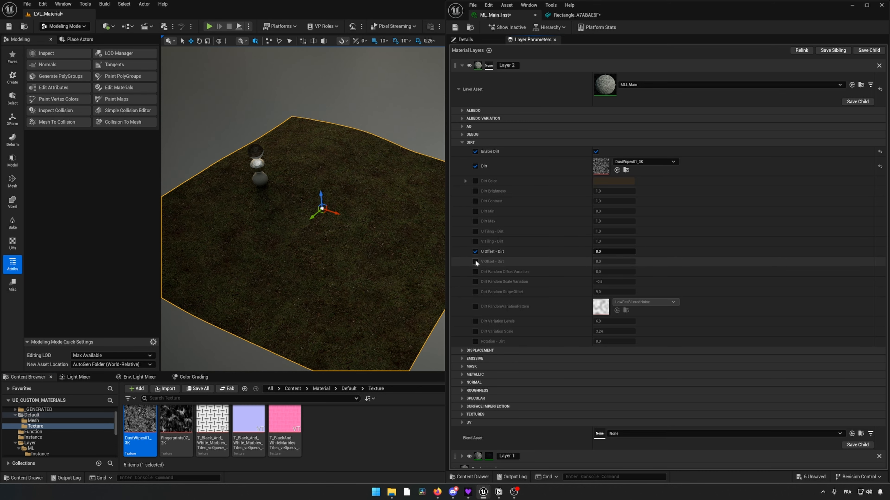
left_click(475, 262)
left_click_drag(607, 251, 623, 261)
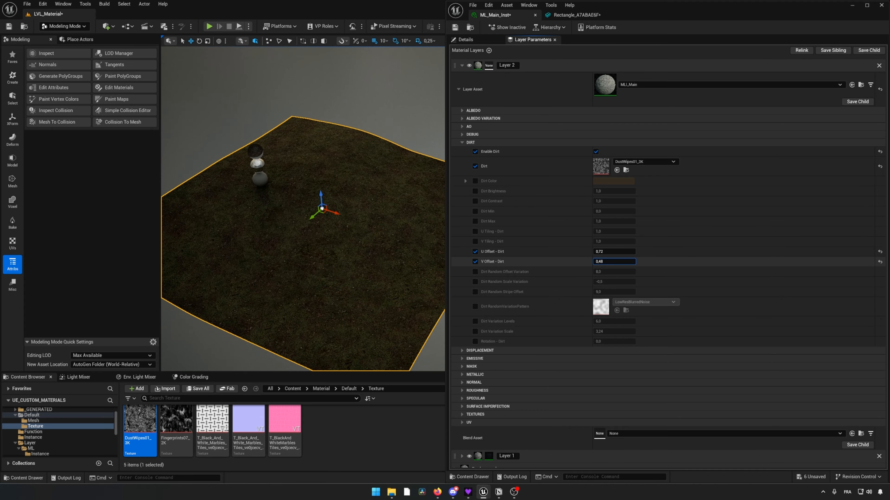
Step: Override Layer 2's Dirt Contrast, Brightness and Color, setting the colour to a grey-green of R 0,088, G 0,099, B 0,08 with alpha 1,0
left_click(475, 201)
left_click(475, 191)
left_click(475, 181)
left_click(594, 181)
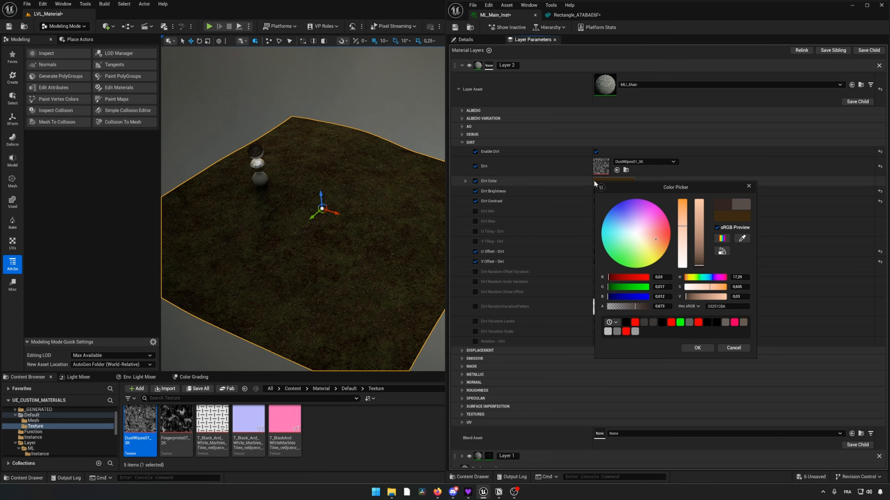
left_click_drag(684, 232, 634, 249)
left_click_drag(698, 264, 682, 257)
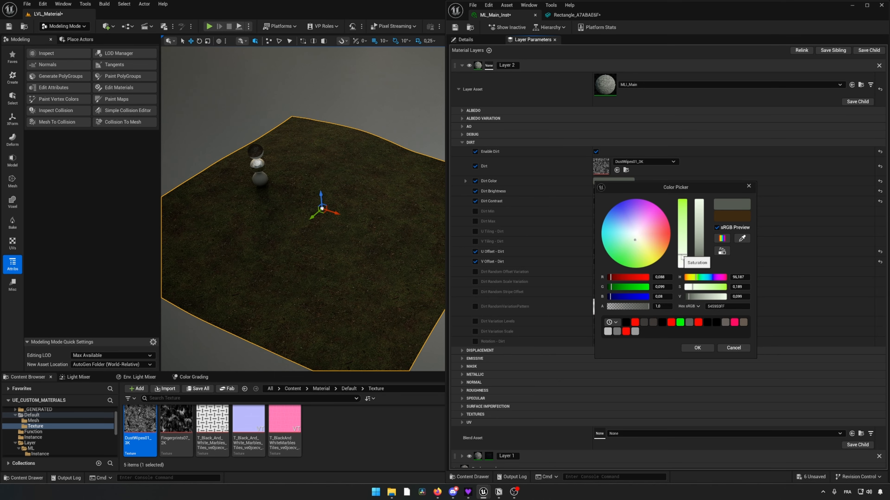
left_click(687, 349)
left_click(470, 142)
Step: Activate displacement on Layer 2 and set its Disp Brightness to 1,5
left_click(479, 150)
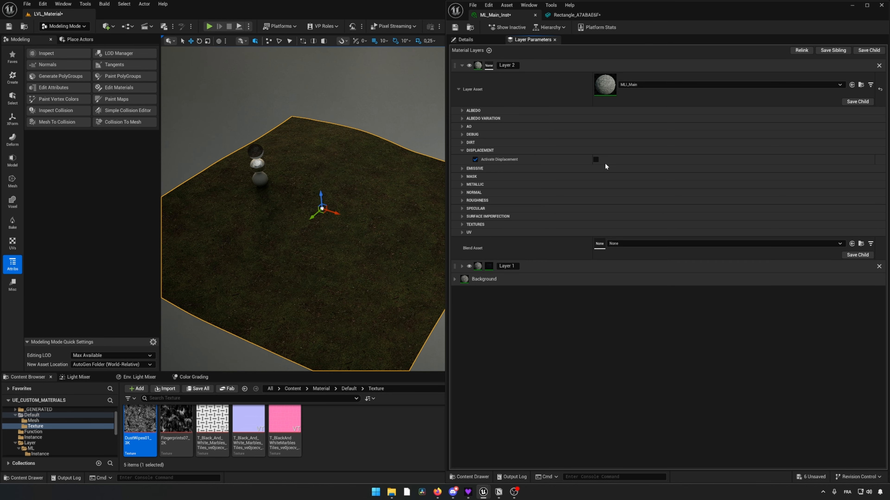
left_click(595, 159)
left_click(613, 170)
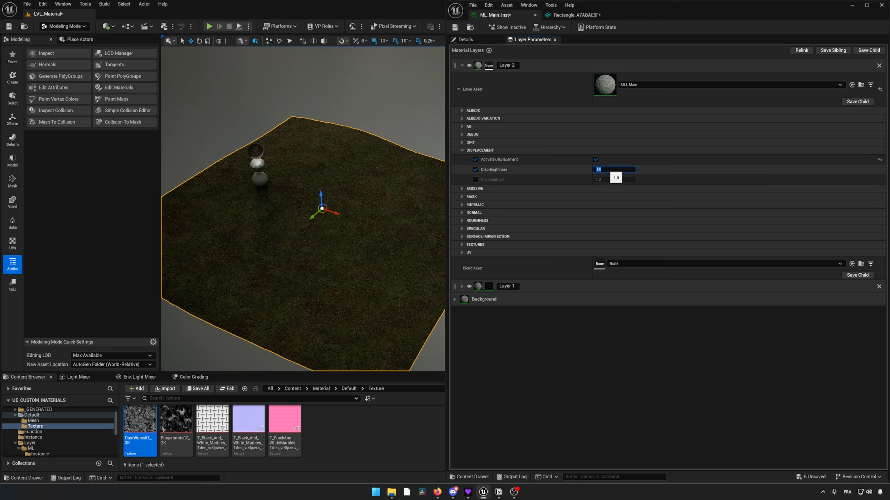
type("4")
key("Return")
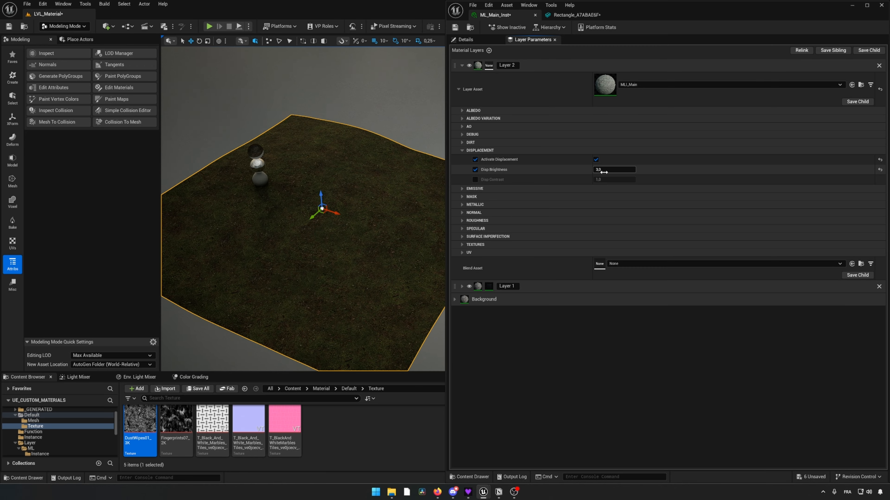
key("Return")
type("5")
key("Return")
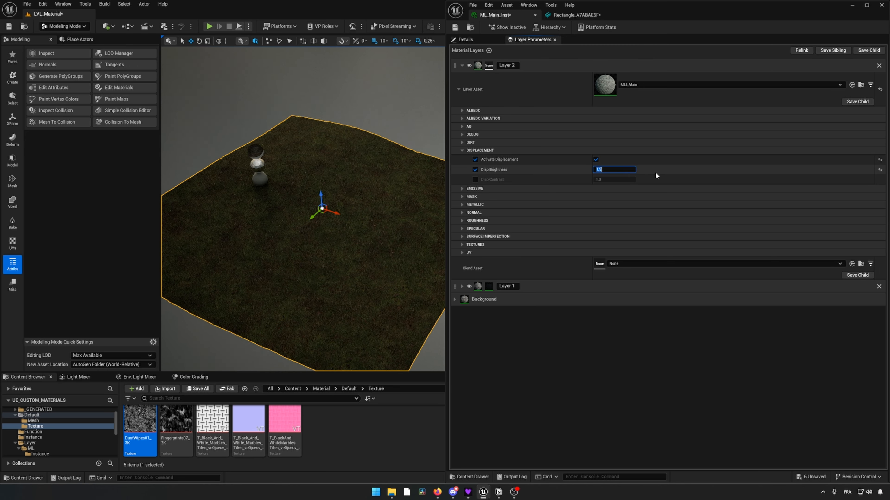
Step: Override Layer 2's Disp Contrast at about 1,58 and set Disp Brightness to 2
left_click(474, 179)
left_click_drag(607, 179, 631, 180)
left_click(615, 170)
type("2")
key("Return")
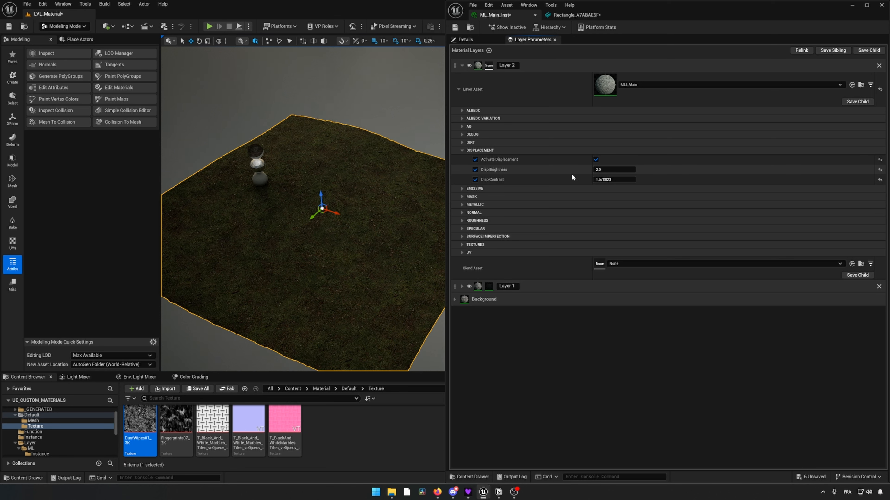
left_click(471, 153)
Step: Assign MLBI_Main as Layer 2's blend asset and enable its green vertex color channel
left_click(627, 233)
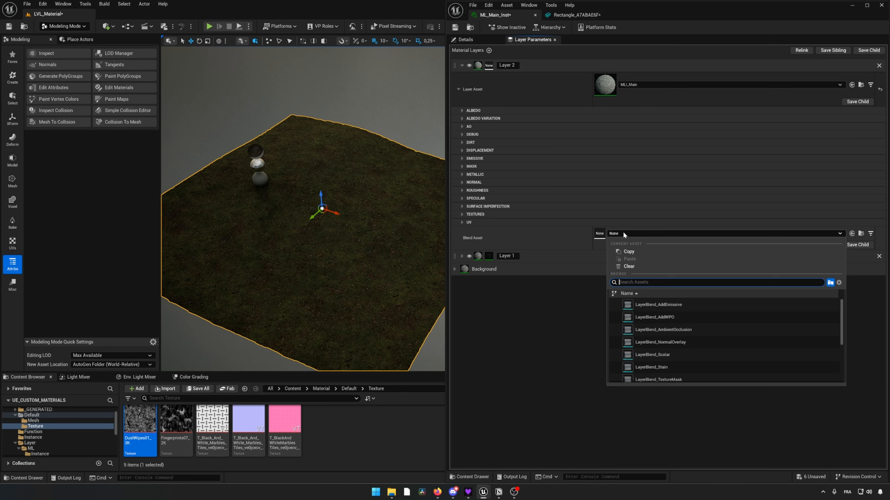
left_click(647, 377)
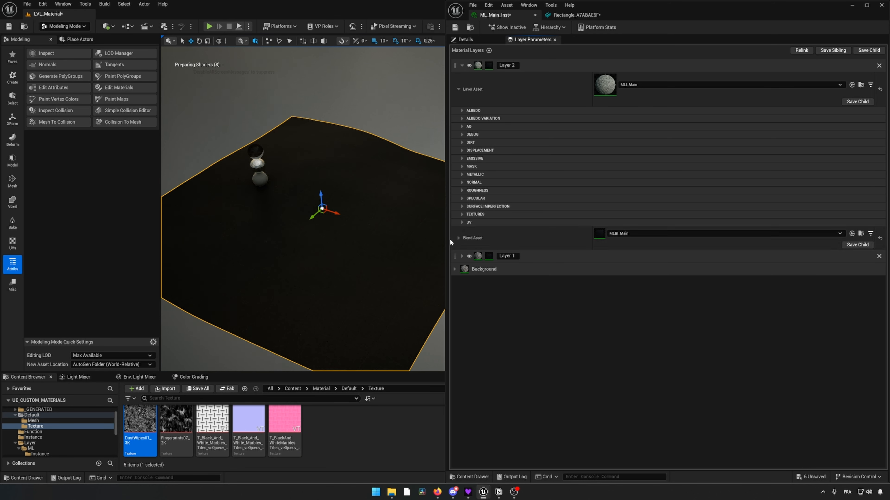
left_click(458, 238)
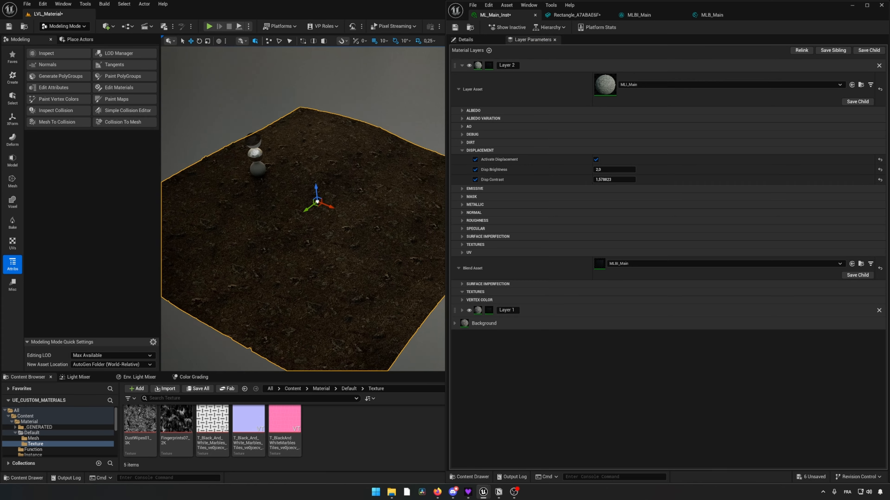
mouse_move(386, 211)
right_mouse_down()
mouse_move(373, 207)
mouse_move(382, 193)
right_mouse_up()
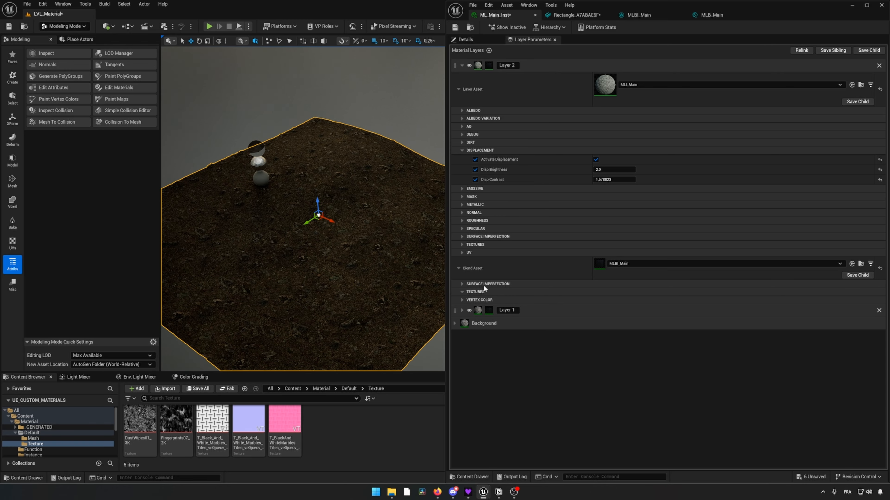
left_click(462, 300)
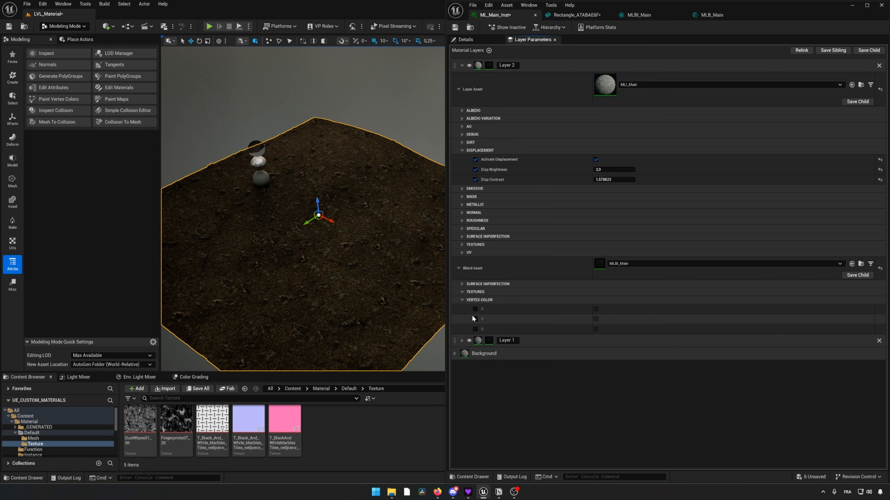
left_click(595, 319)
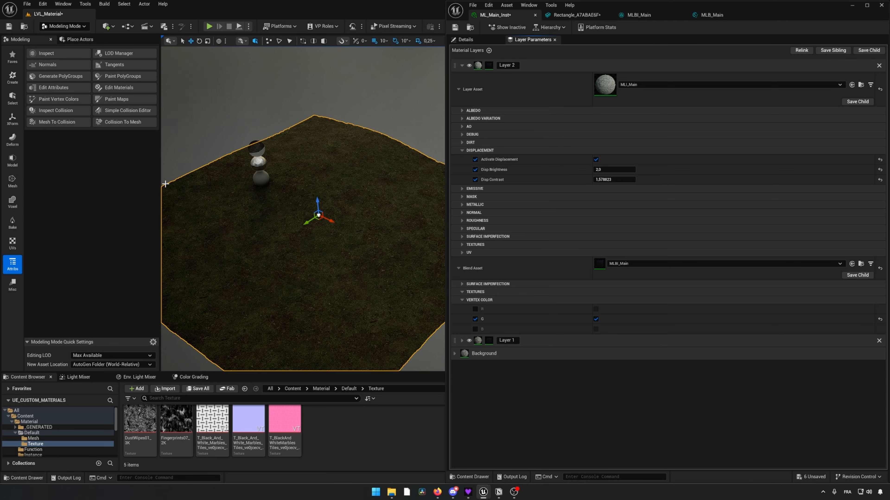
Step: Start Paint Vertex Colors on the ground mesh with the Flood Fill Connected action
left_click(57, 99)
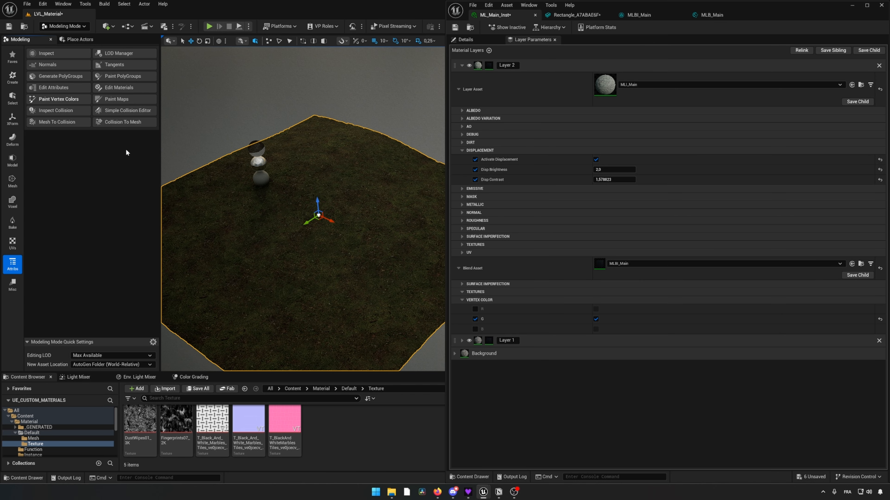
left_click(102, 70)
left_click(95, 90)
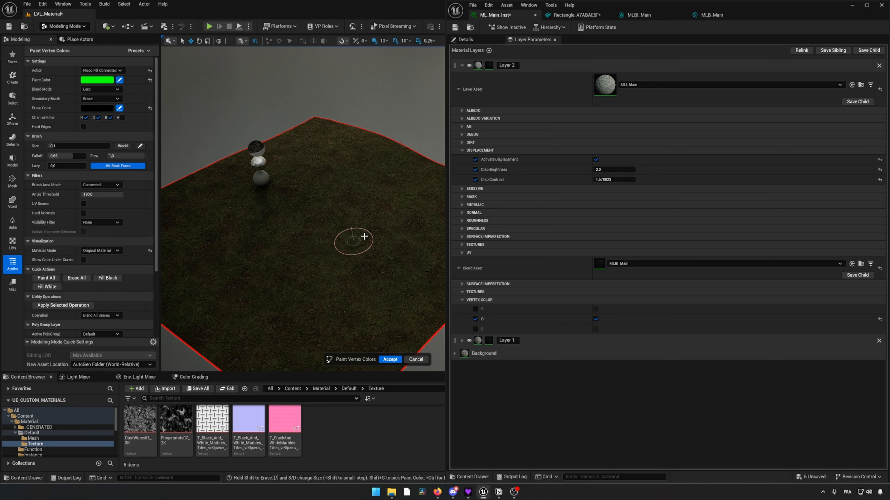
right_click_drag(364, 236, 358, 234)
Step: Activate Surface Imperfection in Layer 2's blend and override its texture with TilingNoise05
left_click(461, 300)
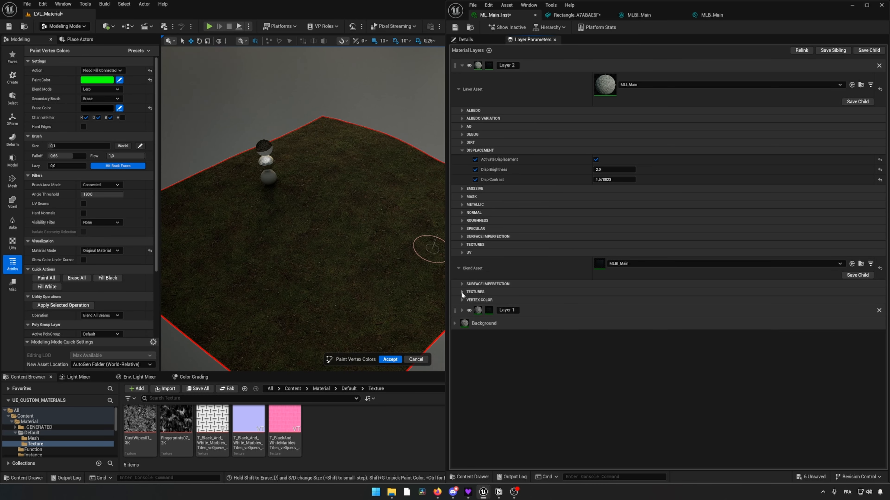
left_click(462, 285)
left_click(475, 293)
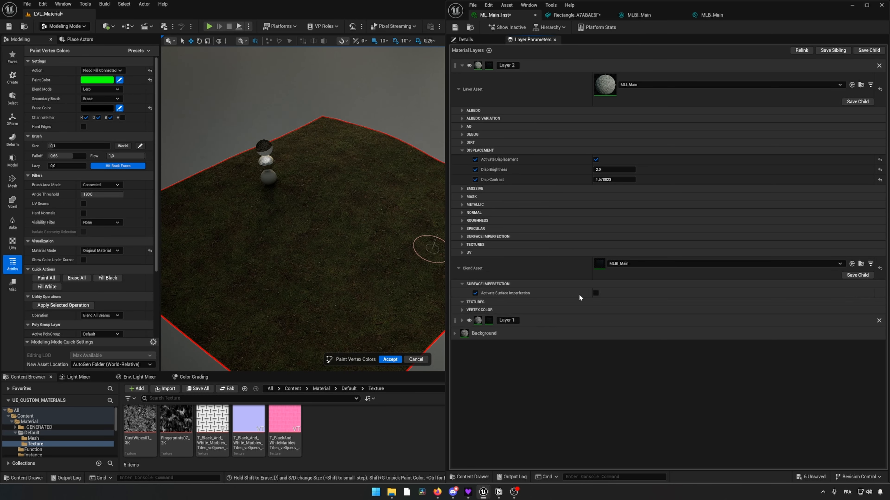
left_click(596, 293)
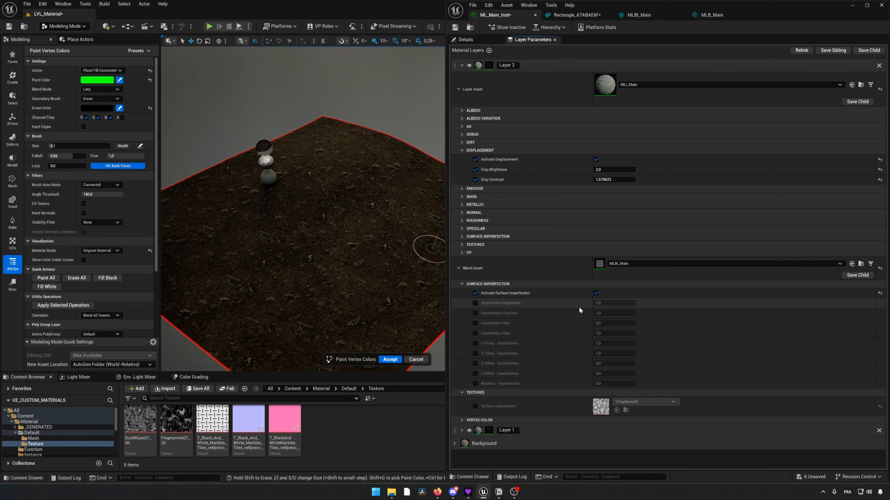
left_click(475, 406)
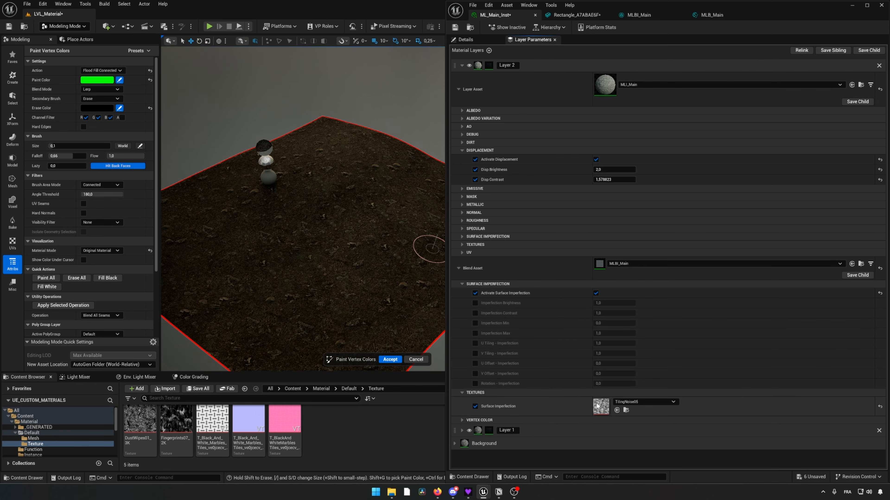
Step: Override the blend's imperfection settings, with Imperfection Brightness at about 3,04 and Imperfection Contrast at about 0,64
left_click(475, 303)
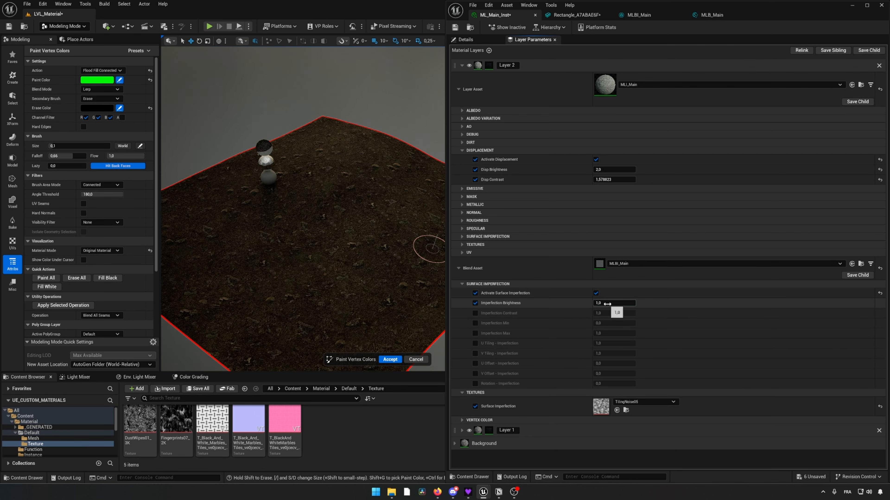
left_click_drag(607, 303, 641, 304)
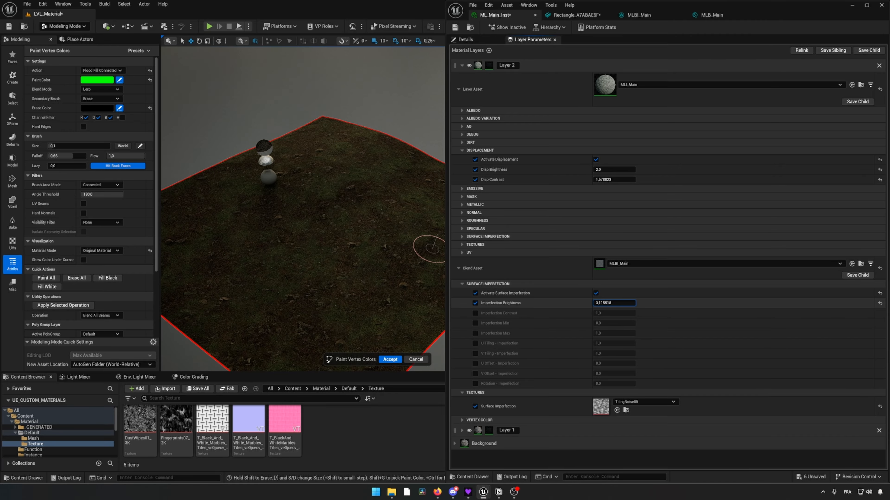
right_click_drag(308, 266, 361, 295)
key("w")
right_click_drag(272, 245, 338, 269)
key("s")
left_click_drag(614, 304, 624, 304)
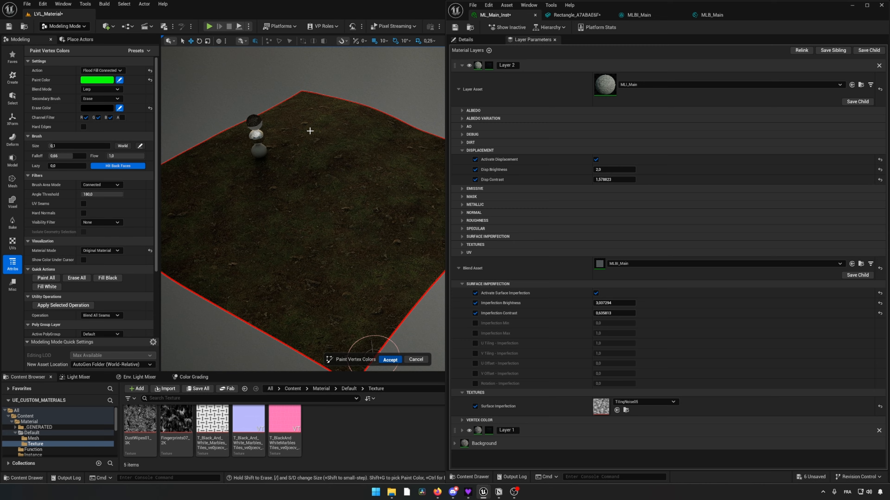
Step: Accept the vertex color painting on the ground mesh and collapse Layer 2's parameters
left_click(368, 269)
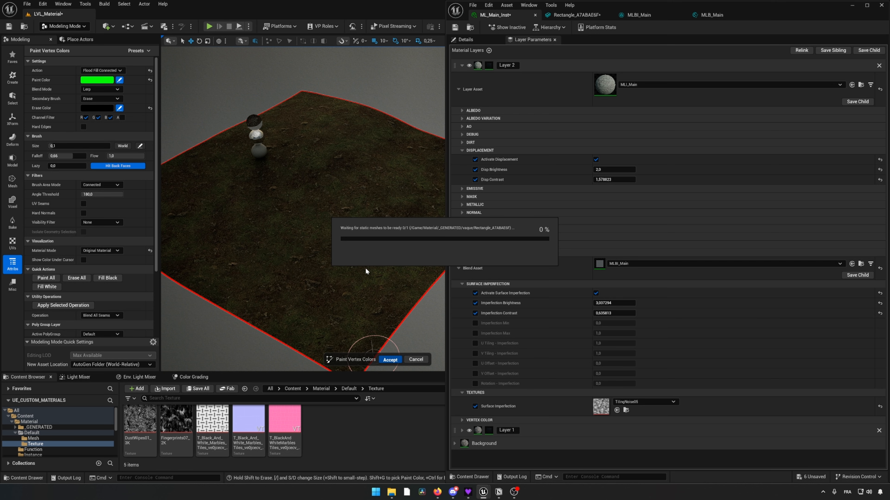
key("Return")
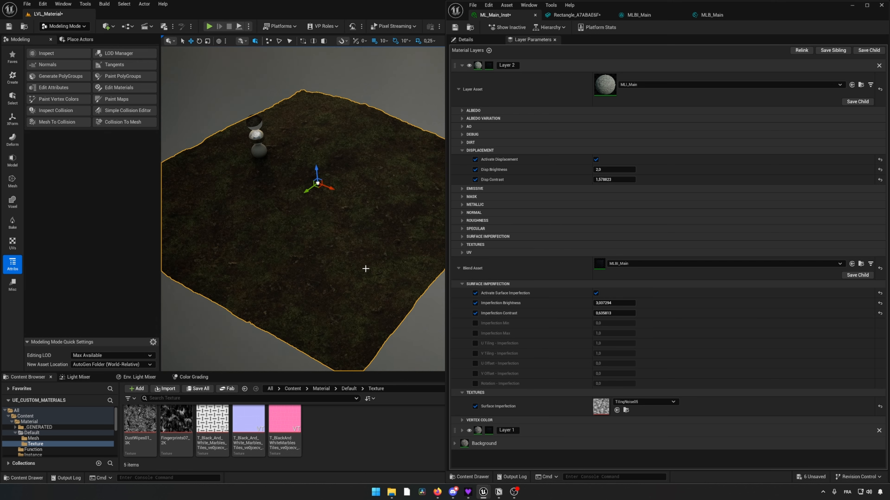
left_click(462, 283)
left_click(462, 65)
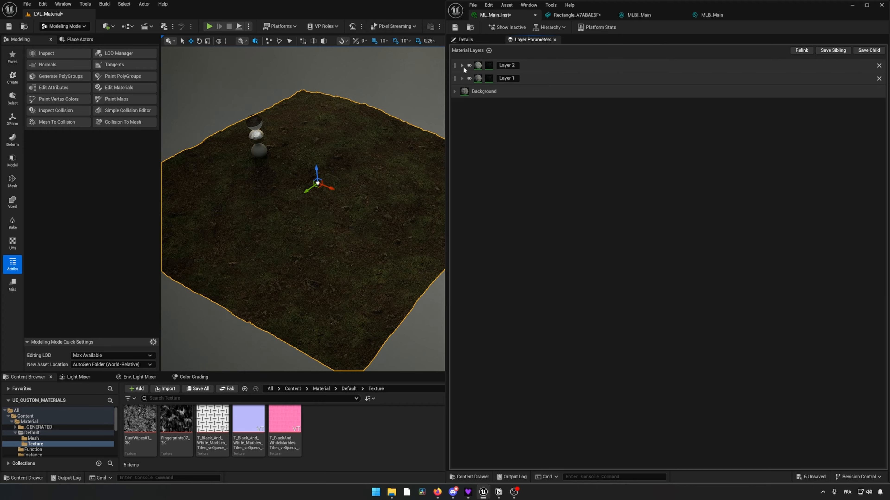
Step: Minimize the material editor and examine the blended mossy ground close up and from several low angles
key("w")
mouse_move(381, 133)
right_mouse_down()
mouse_move(392, 116)
mouse_move(364, 141)
mouse_move(364, 77)
mouse_move(375, 70)
mouse_move(315, 56)
mouse_move(361, 49)
mouse_move(382, 133)
right_mouse_up()
key("s")
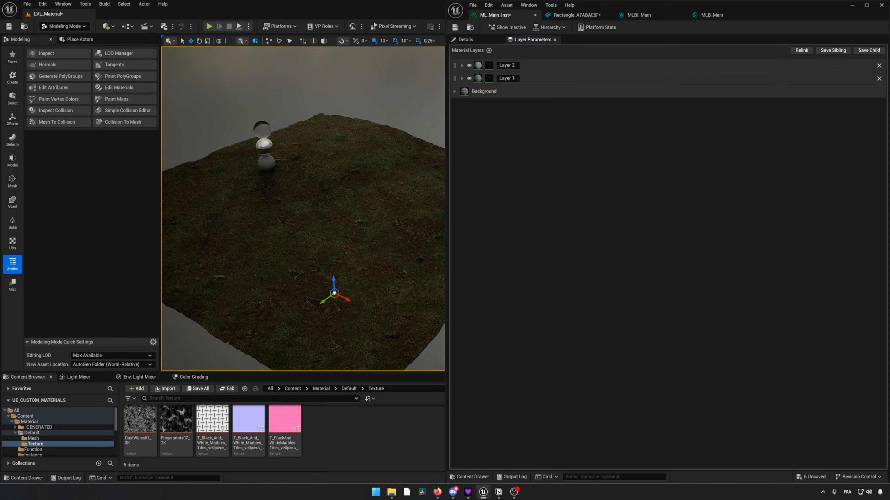
left_click(852, 6)
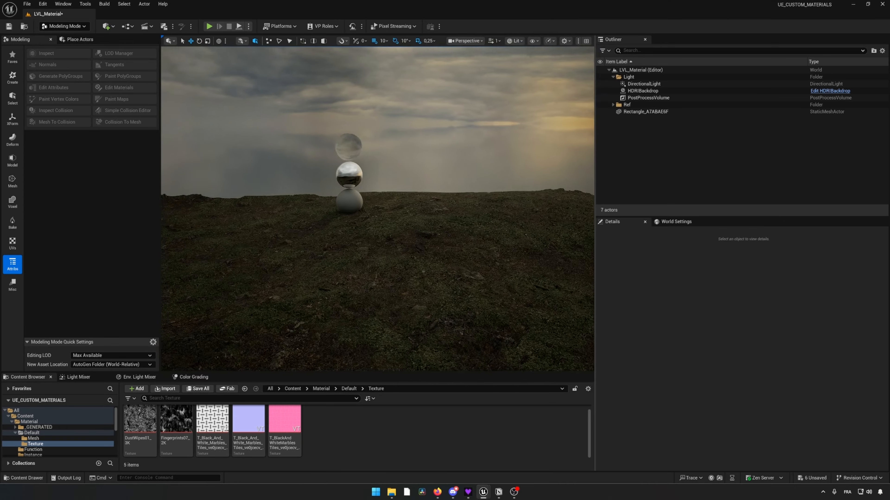
right_click_drag(378, 209, 562, 138)
right_click_drag(395, 220, 268, 173)
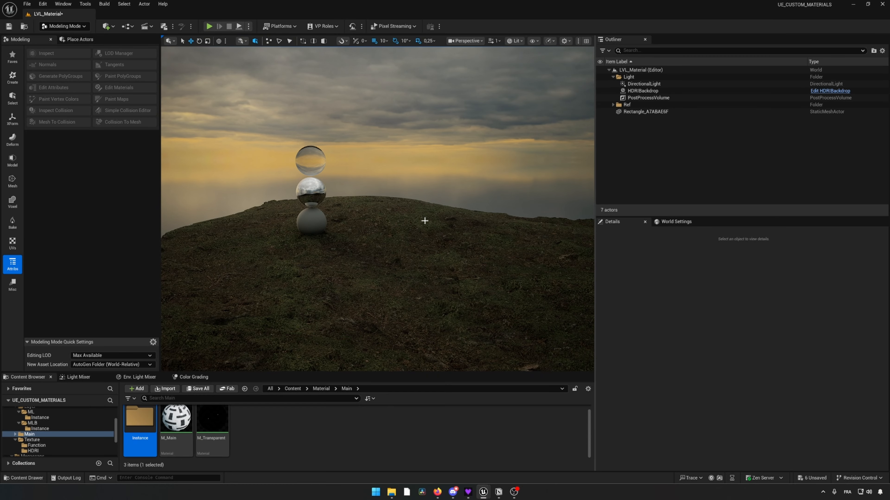
right_click_drag(423, 221, 424, 220)
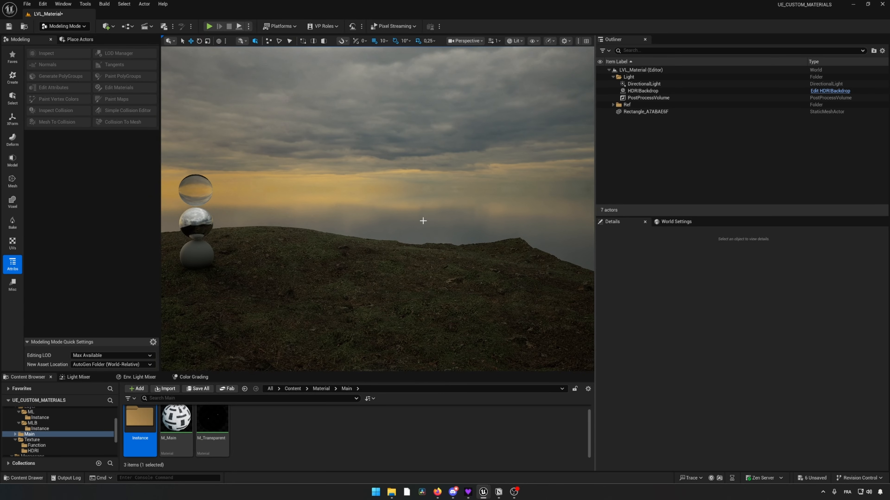
right_click_drag(387, 250, 387, 250)
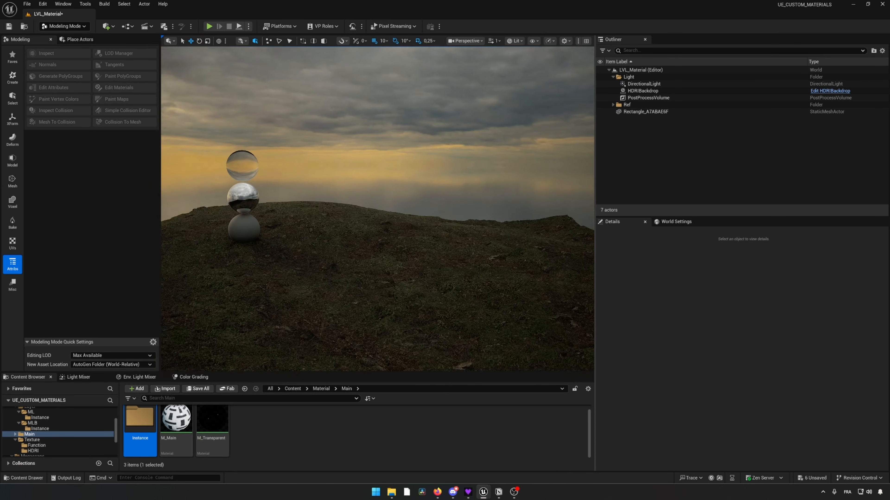